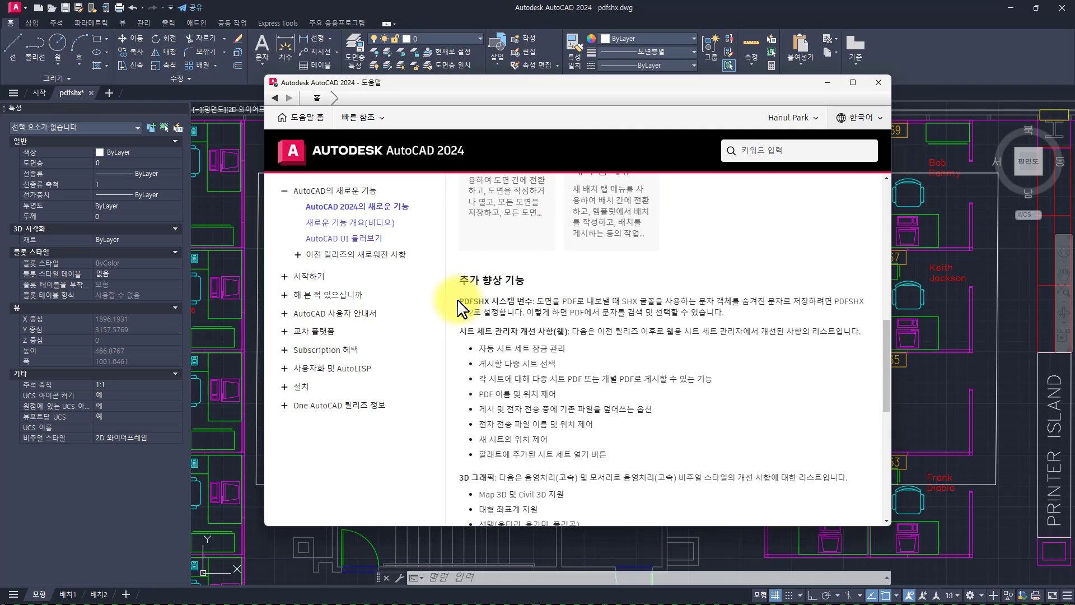
Review the PDFSHX system variable entry among the additional enhancements on the AutoCAD 2024 what's-new page, and close the help
drag(460, 301, 428, 303)
click(622, 313)
click(491, 298)
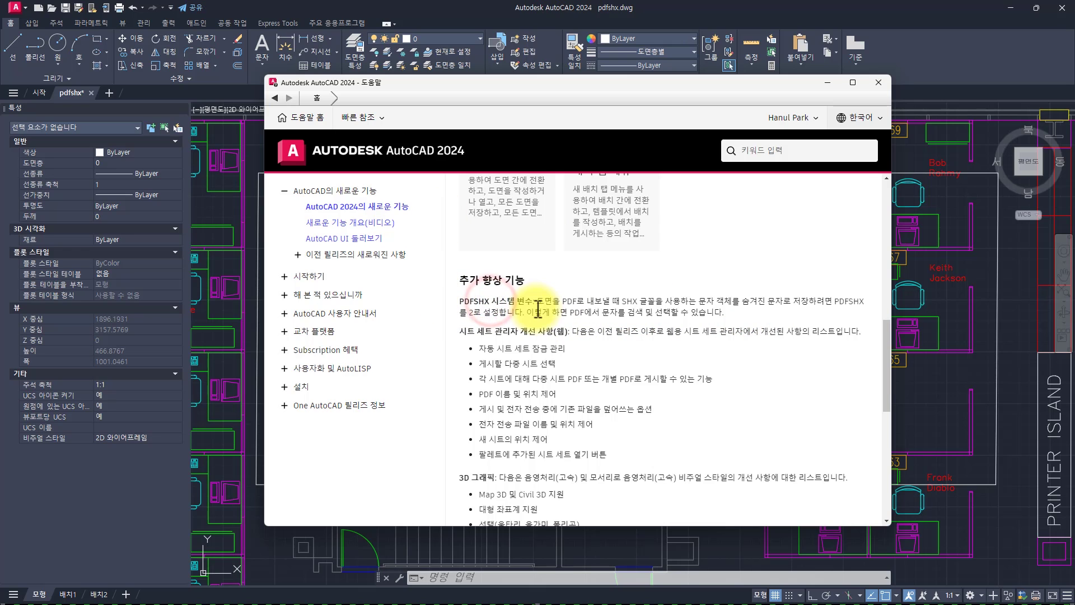
scroll(537, 308, up, 5)
scroll(563, 309, up, 3)
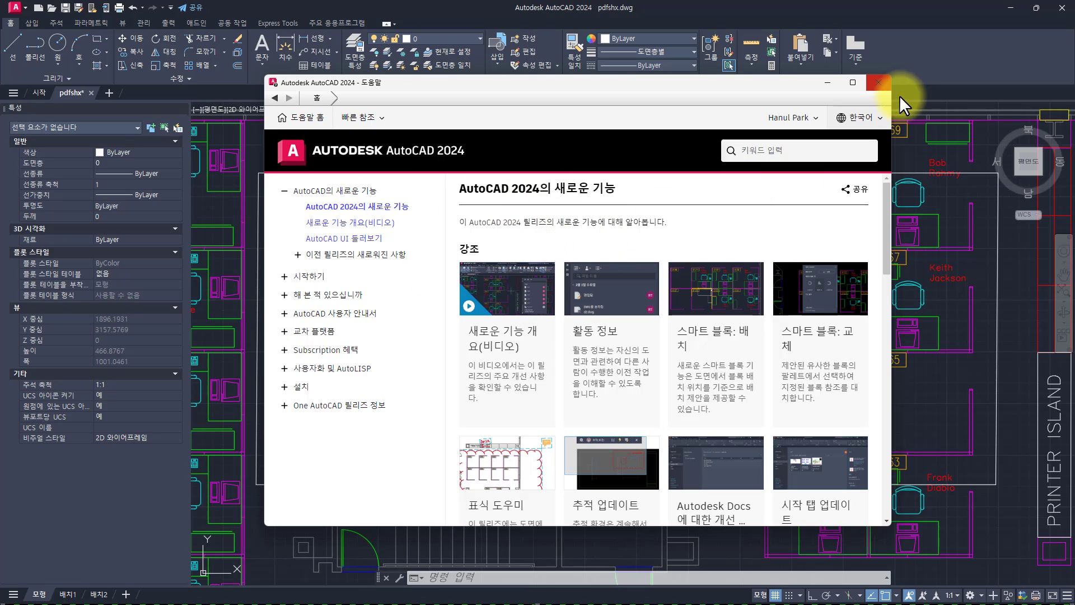
click(879, 83)
key(Escape)
key(Escape)
key(Escape)
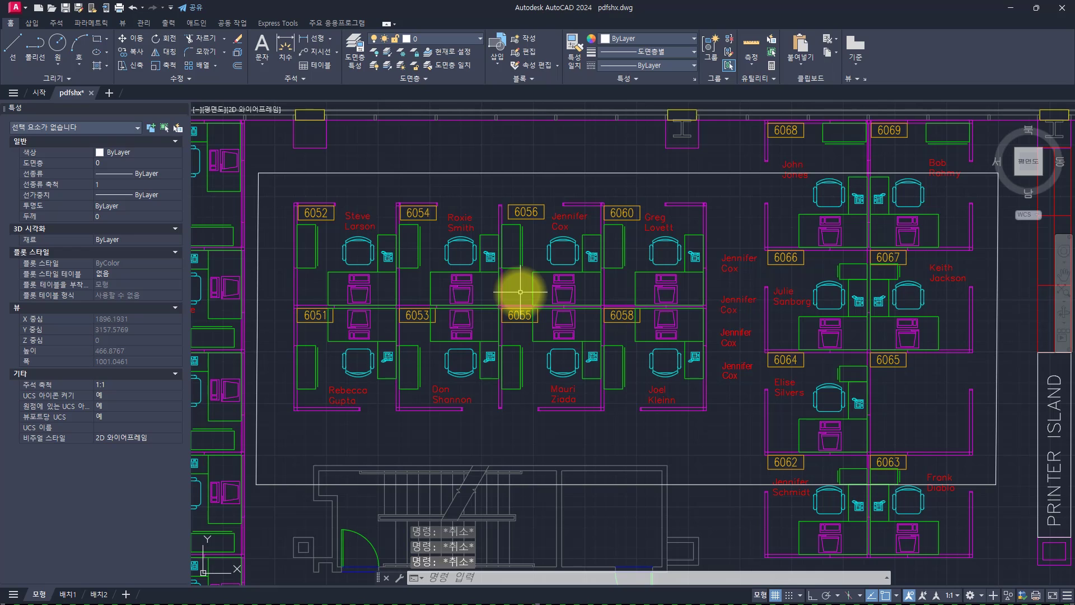
Start a plot of the model and choose PublishToWeb PNG (Transparent).pc3 as the plotter
key(ctrl+p)
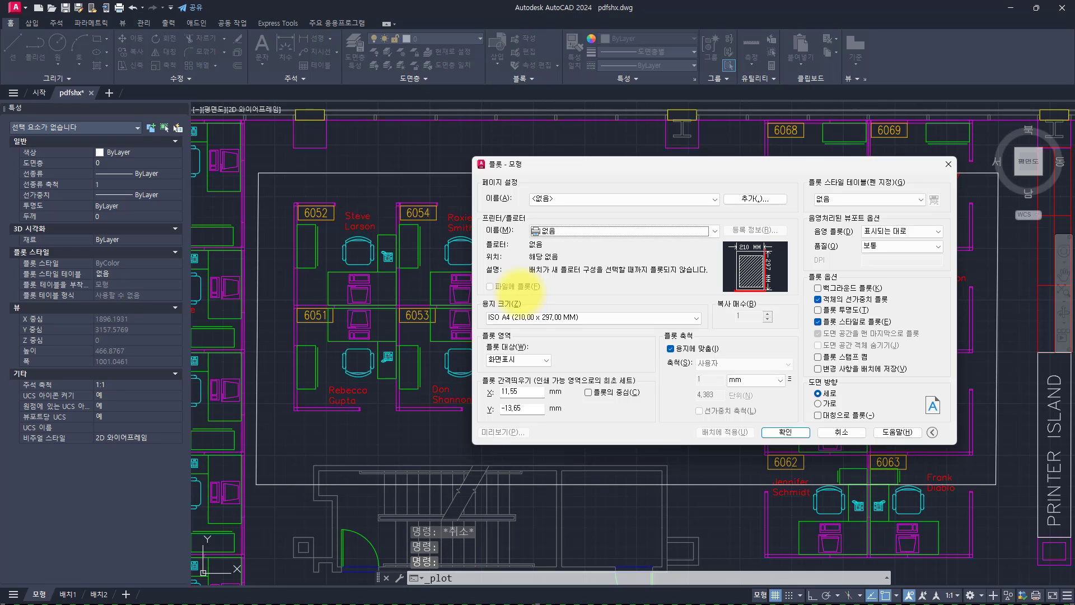
click(563, 232)
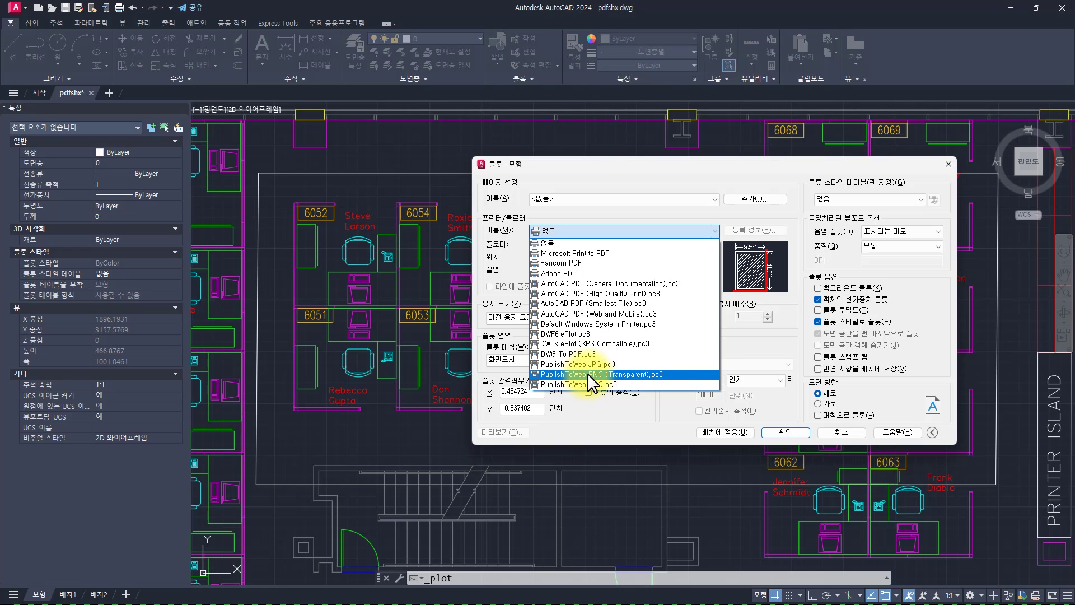
click(587, 374)
click(595, 272)
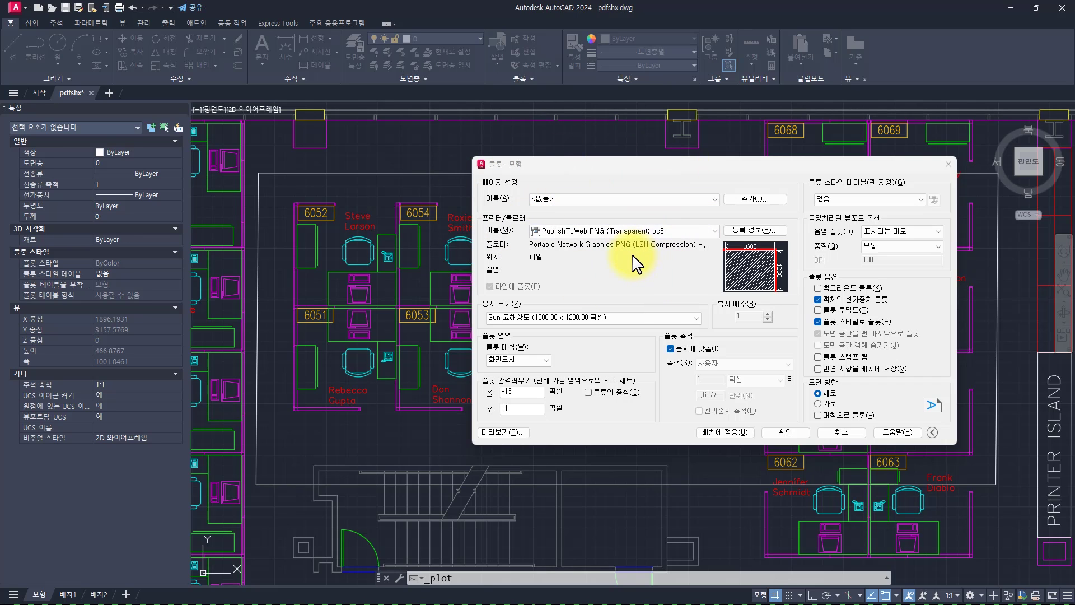
Search the help for "투명한 배경", read the article on exporting raster images with a transparent background, and close the help
key(F1)
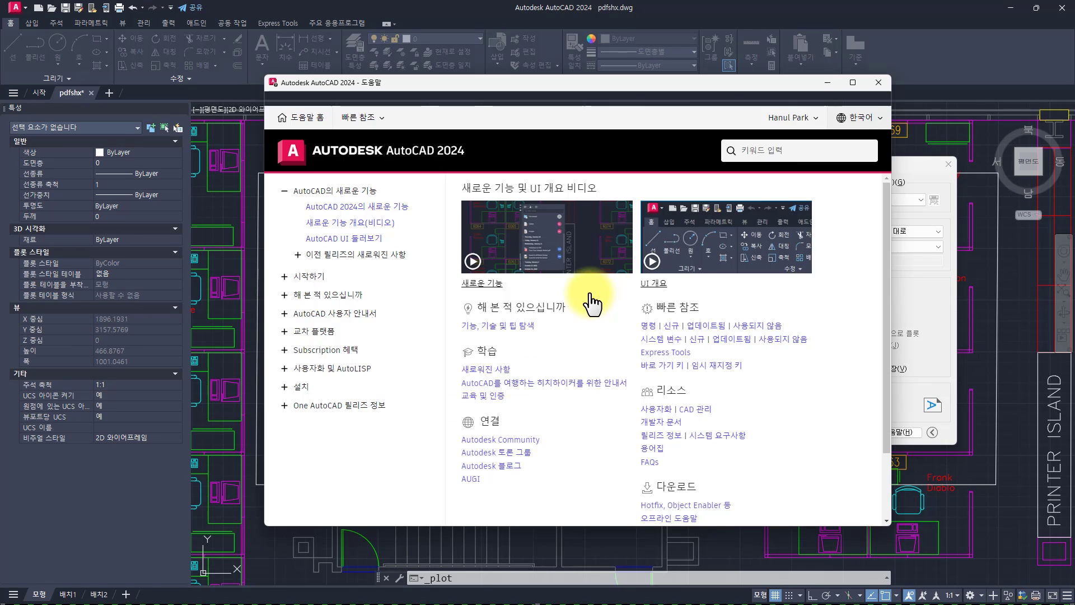
click(788, 152)
text(튀)
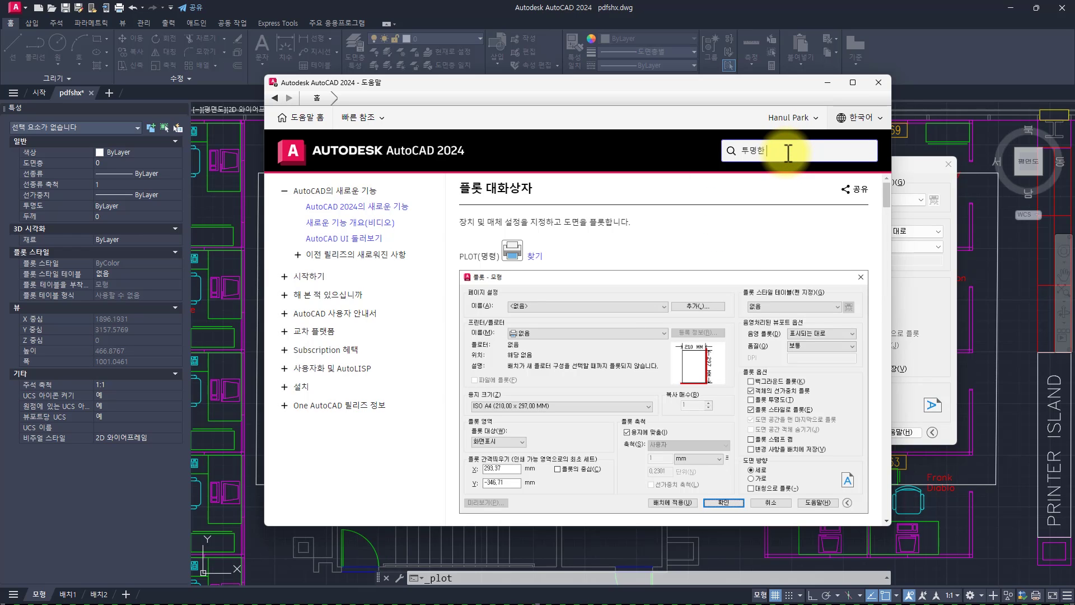
key(Return)
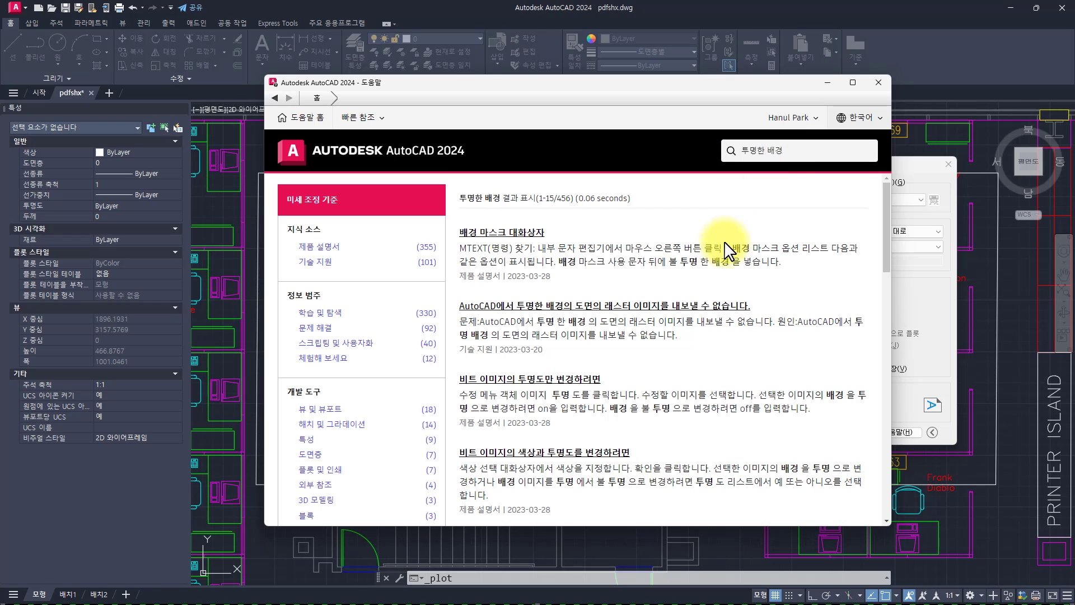
click(666, 305)
scroll(544, 272, down, 2)
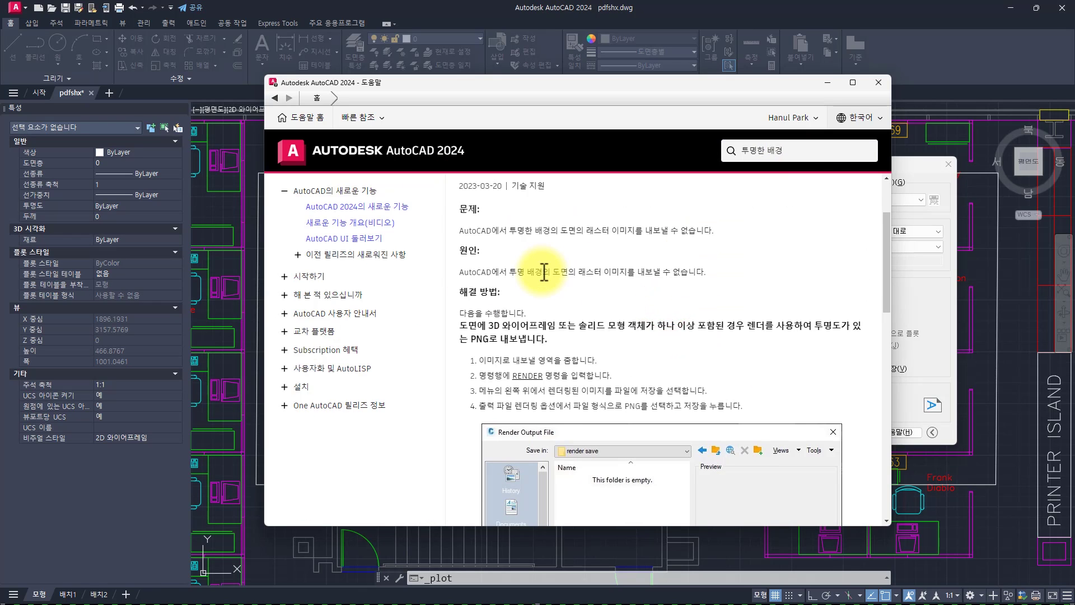
scroll(544, 272, down, 4)
scroll(568, 365, up, 6)
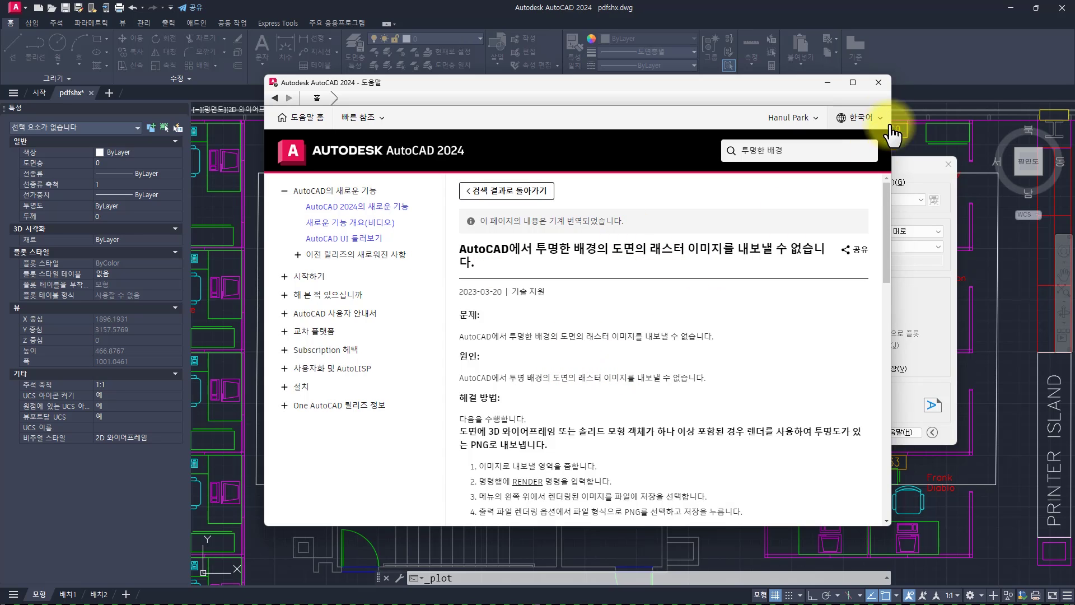
click(881, 83)
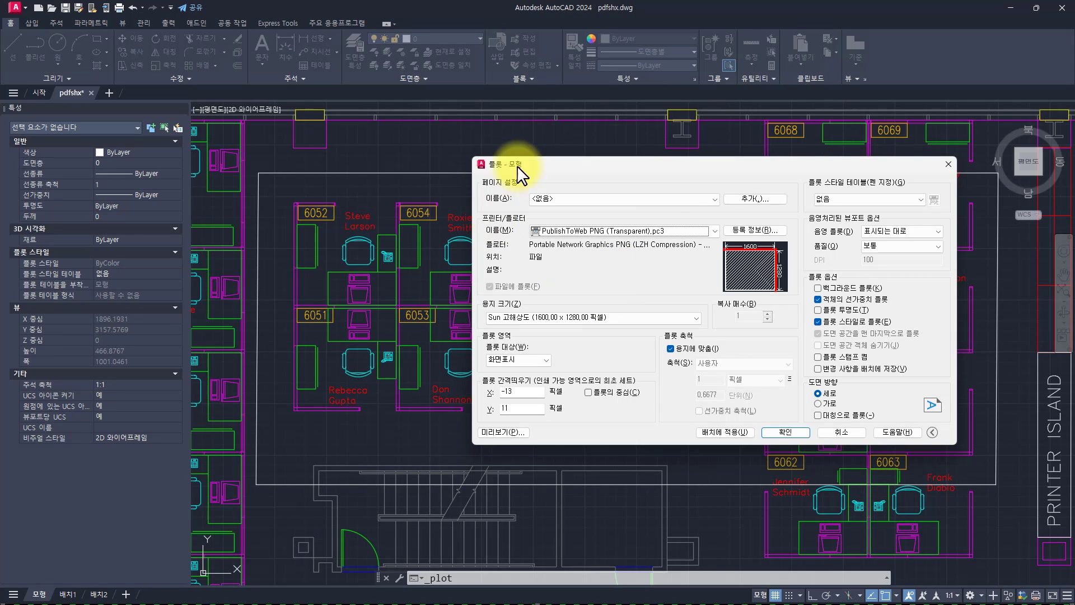
Examine the paper sizes offered for the transparent PNG plotter
click(593, 230)
click(593, 231)
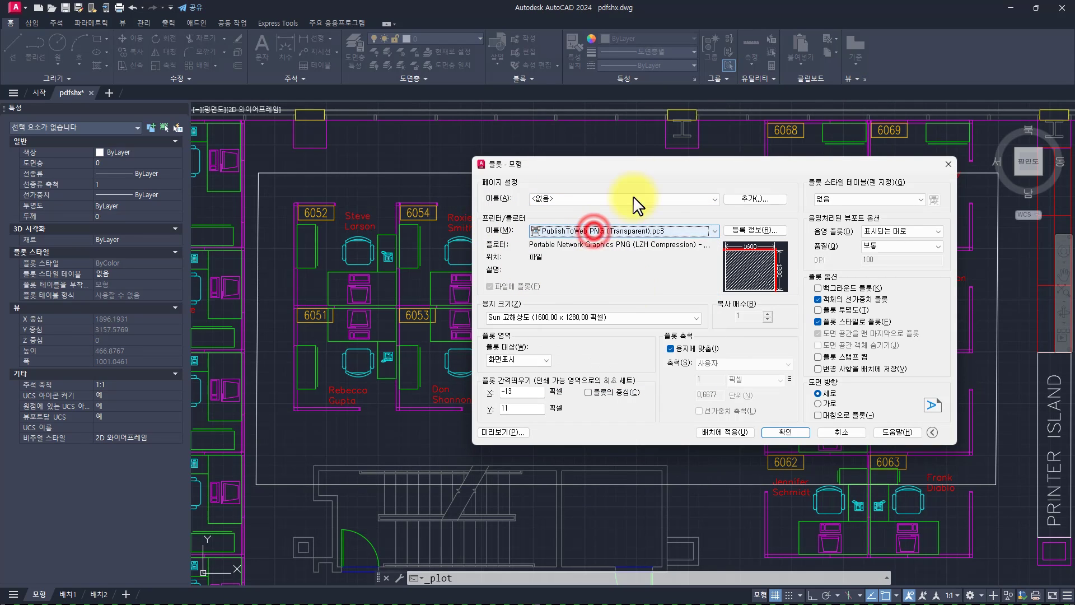
click(612, 273)
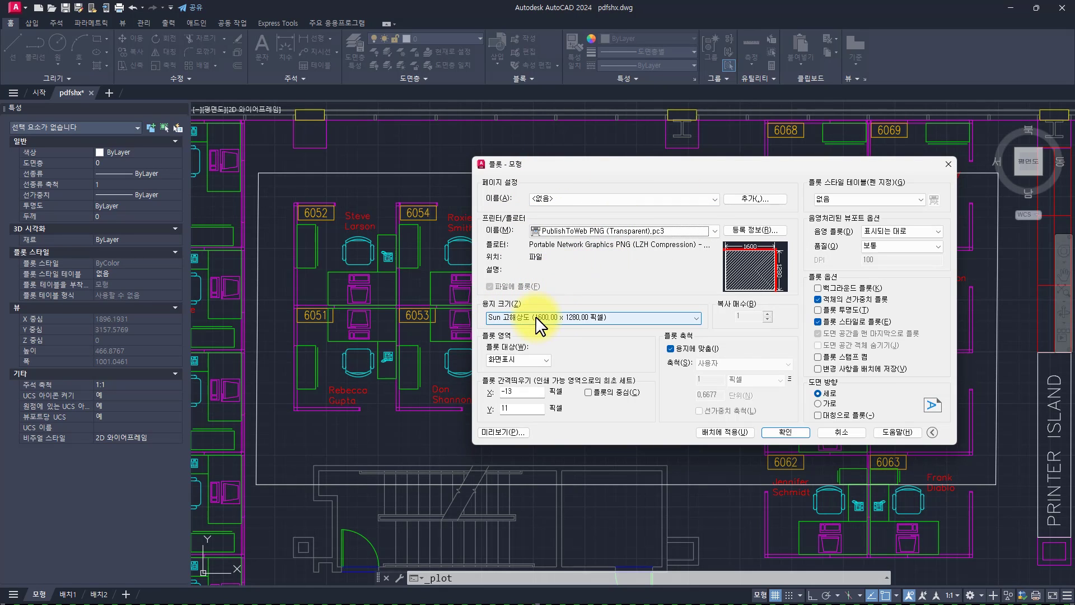
click(518, 318)
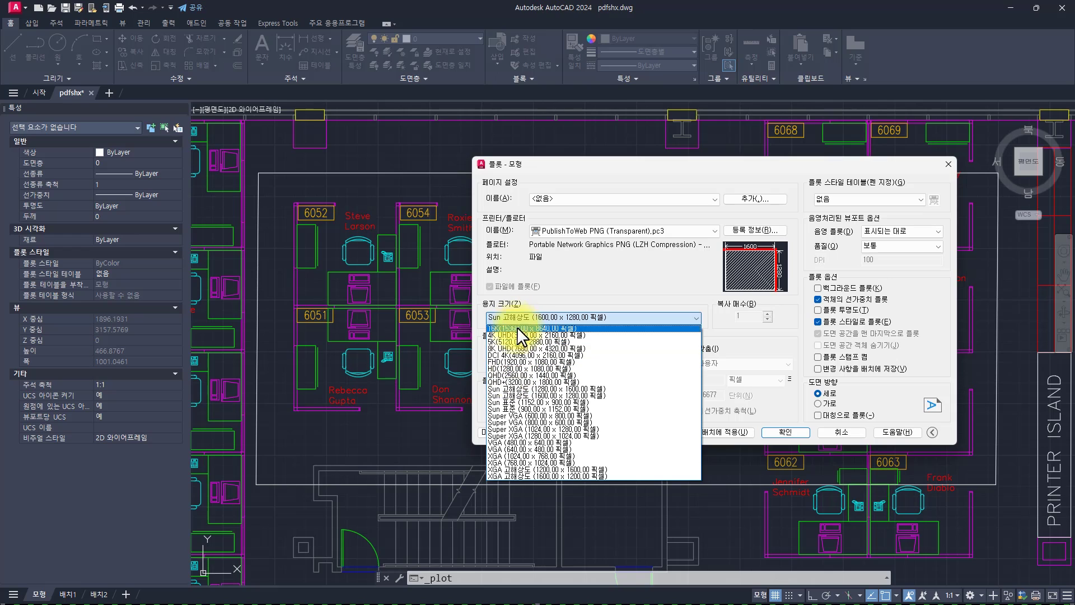
click(569, 276)
Switch the plotter to PublishToWeb JPG.pc3, look through its paper sizes, and cancel the plot
click(539, 230)
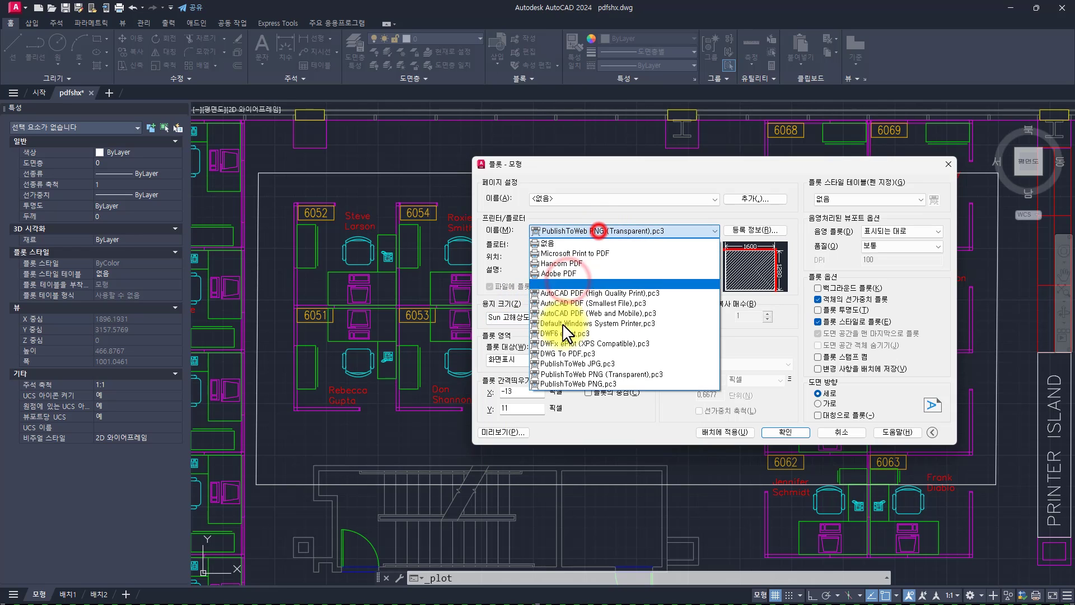
click(559, 361)
click(547, 317)
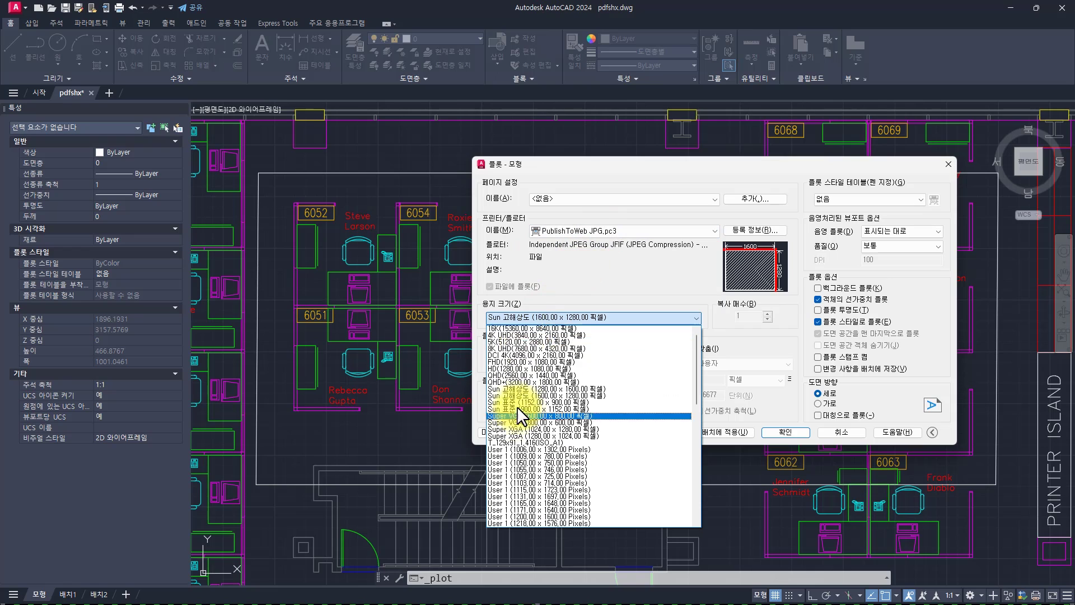
click(587, 260)
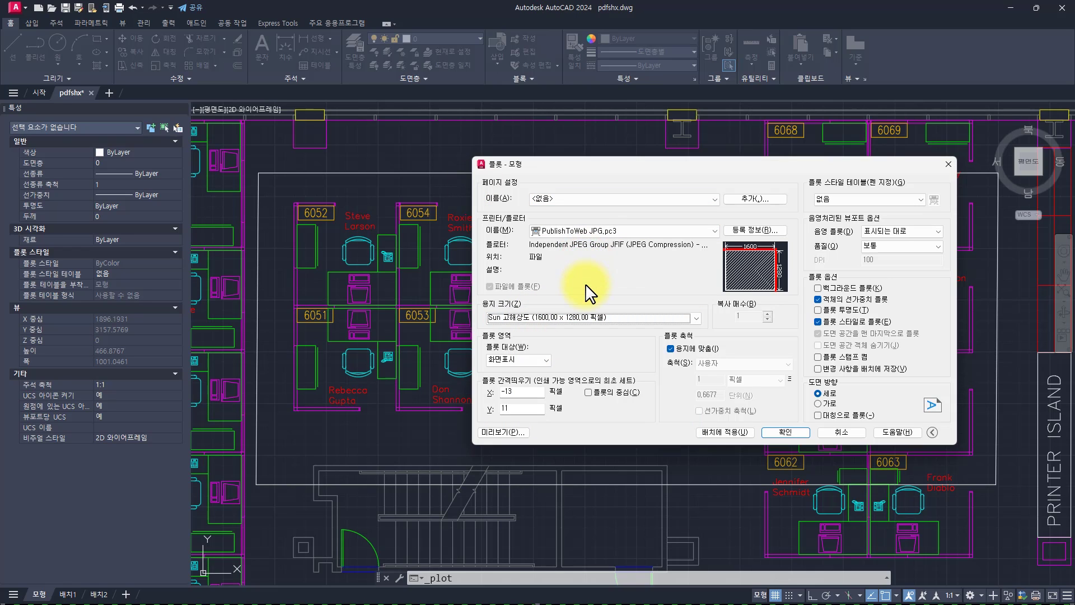
key(Escape)
key(Escape)
key(Escape)
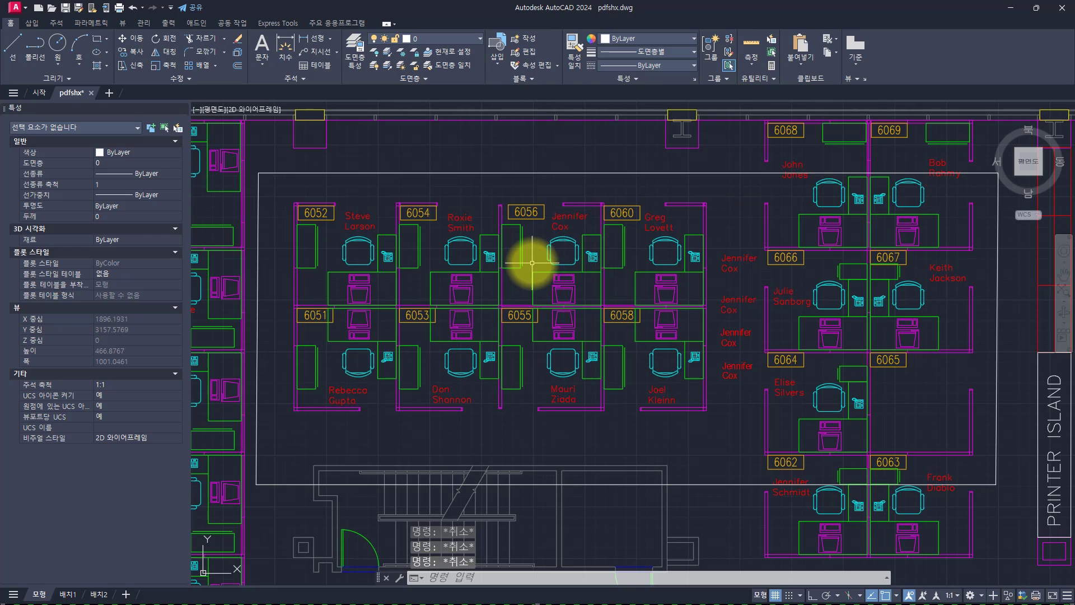
Search the help for "pdfshx" and open the article on the PDFSHX system variable
key(F1)
click(762, 150)
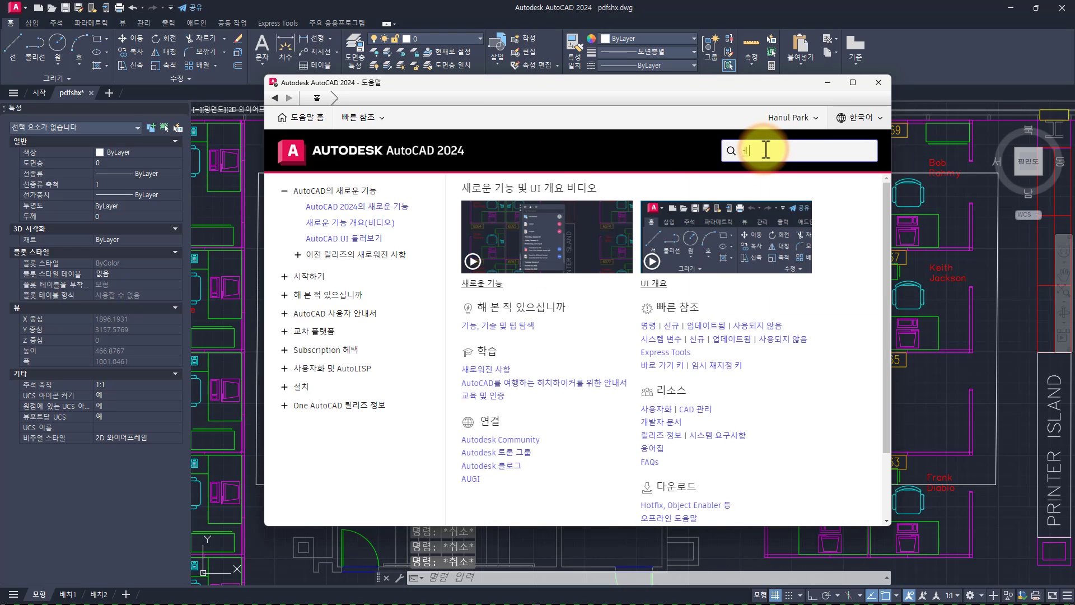
text(ㅔㅇㄹ)
key(BackSpace)
key(BackSpace)
key(BackSpace)
key(Hangul)
text(pdf)
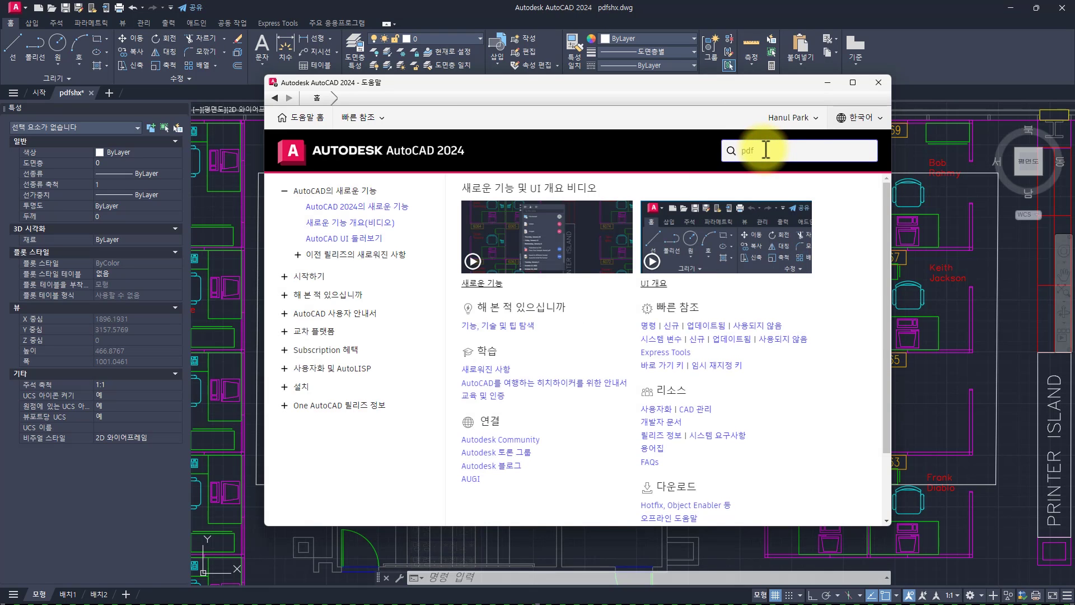
text(shx)
key(Return)
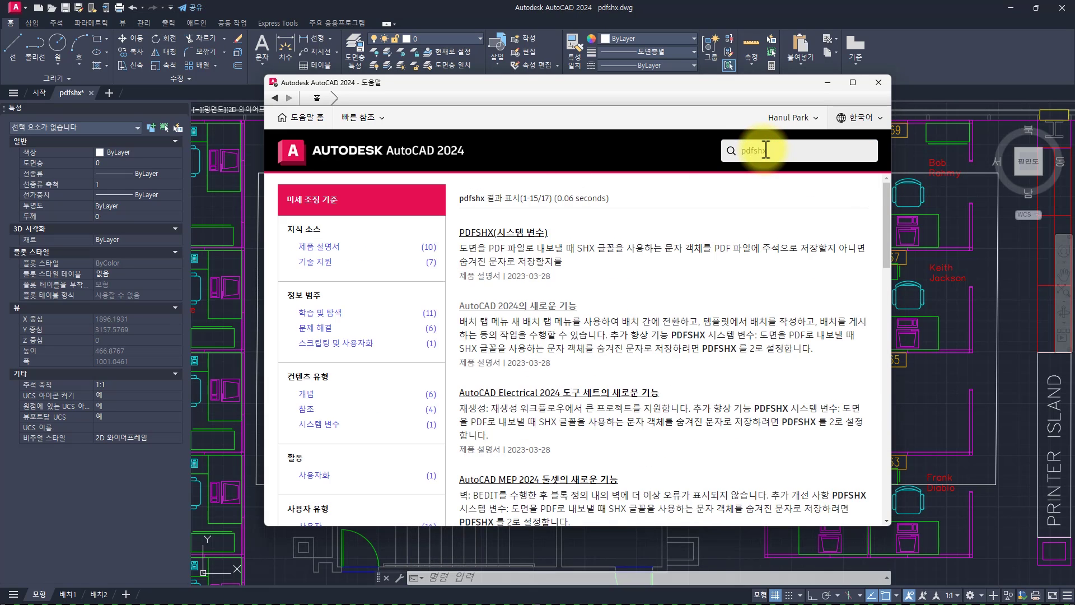
click(522, 235)
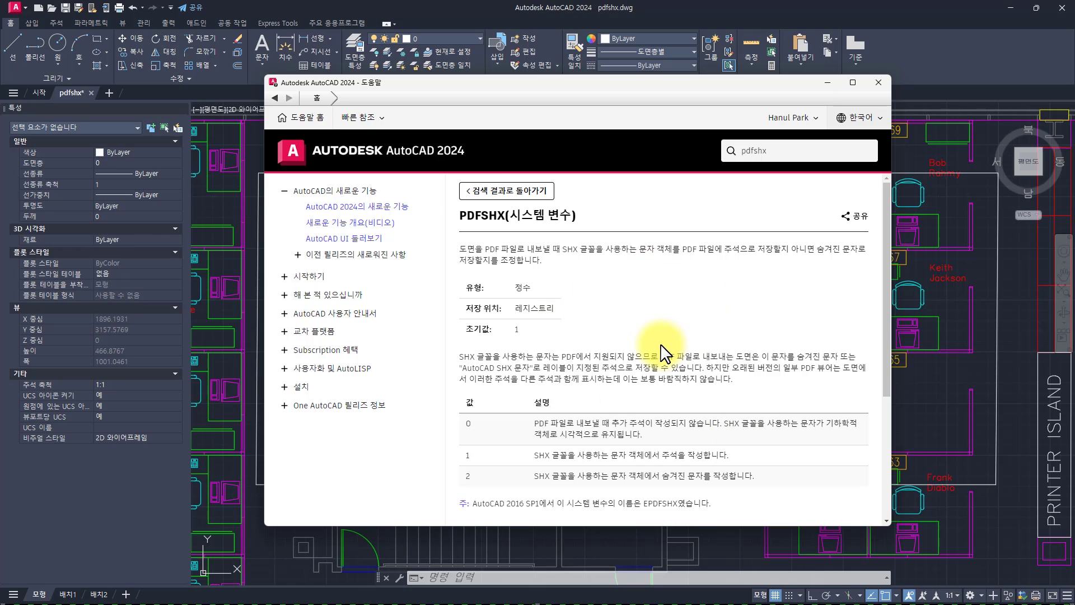
Examine the PDFSHX article's title and description, highlighting the PDF and SHX parts of the variable name
drag(458, 214, 577, 217)
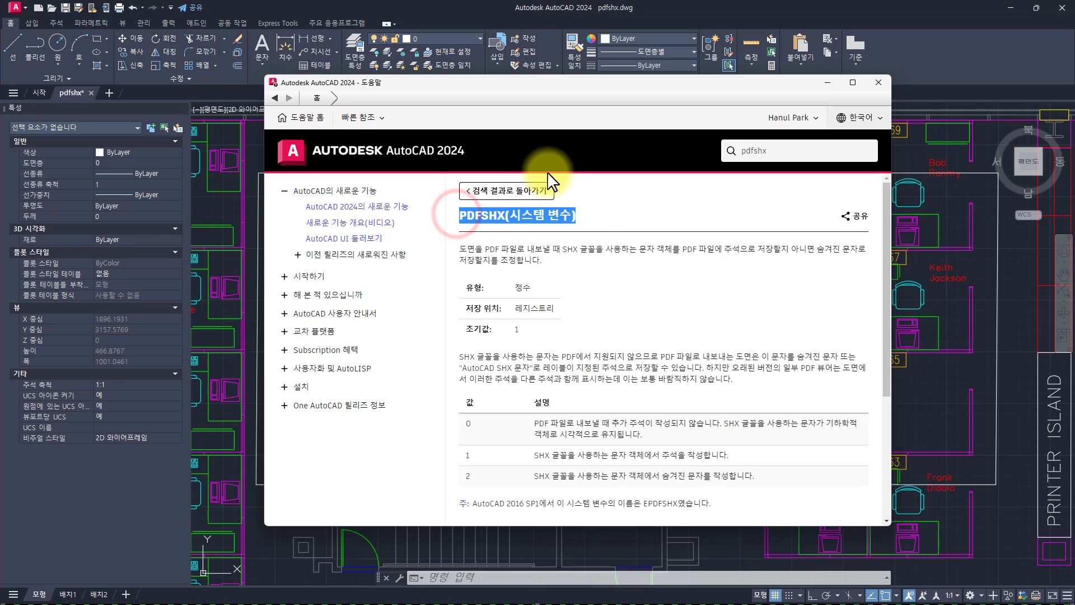
click(592, 296)
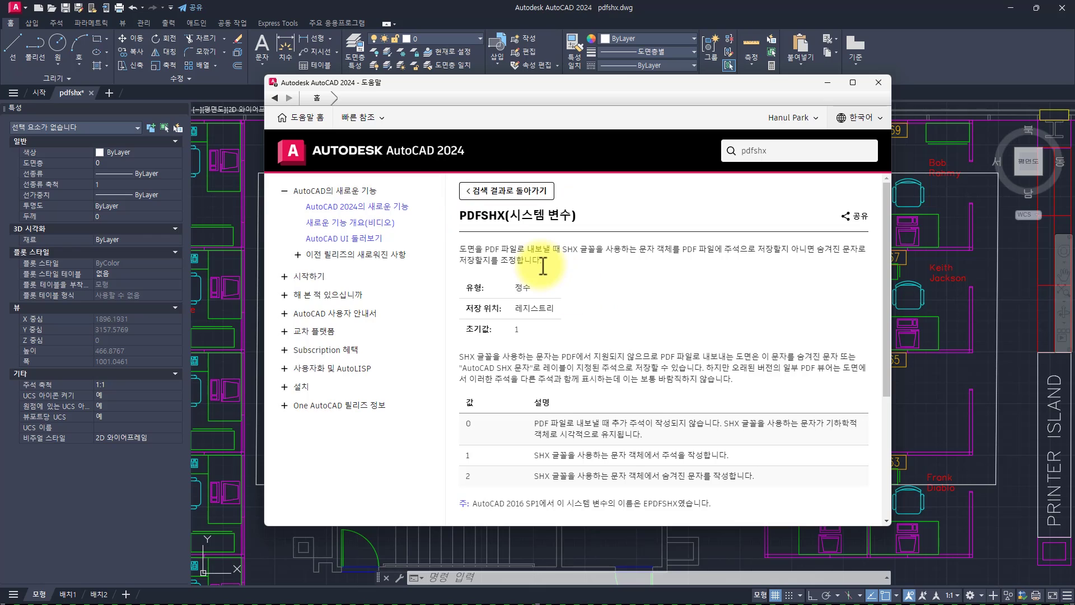
drag(461, 216, 501, 216)
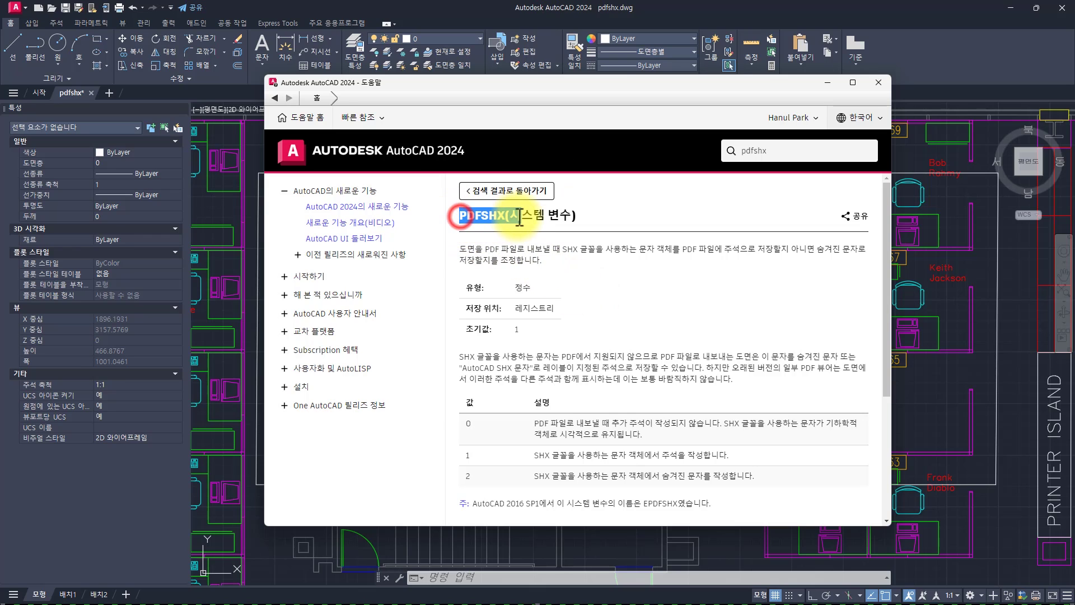
click(531, 261)
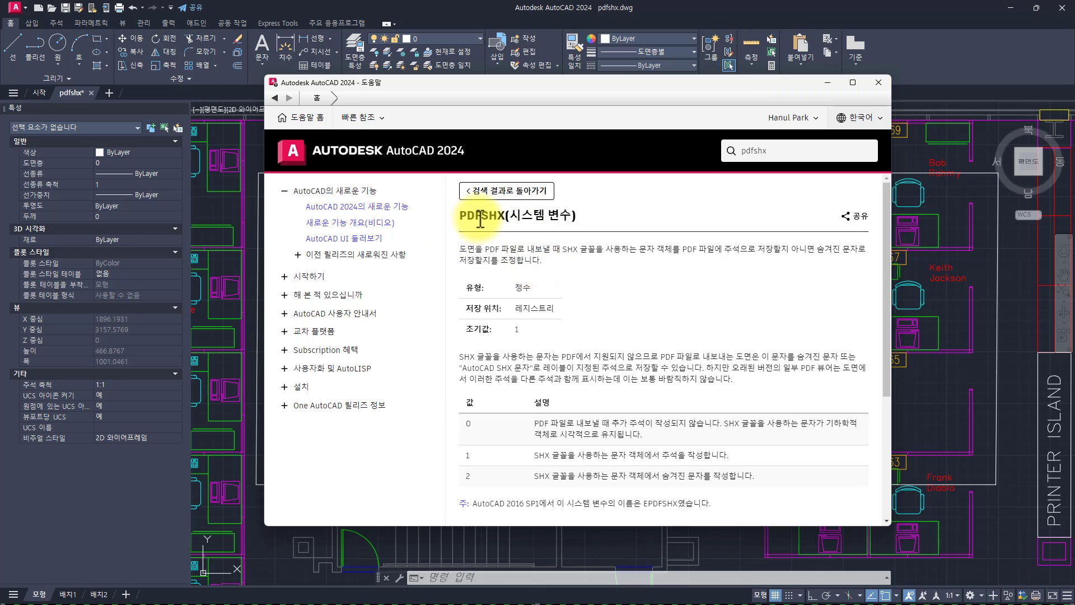
drag(482, 215, 505, 216)
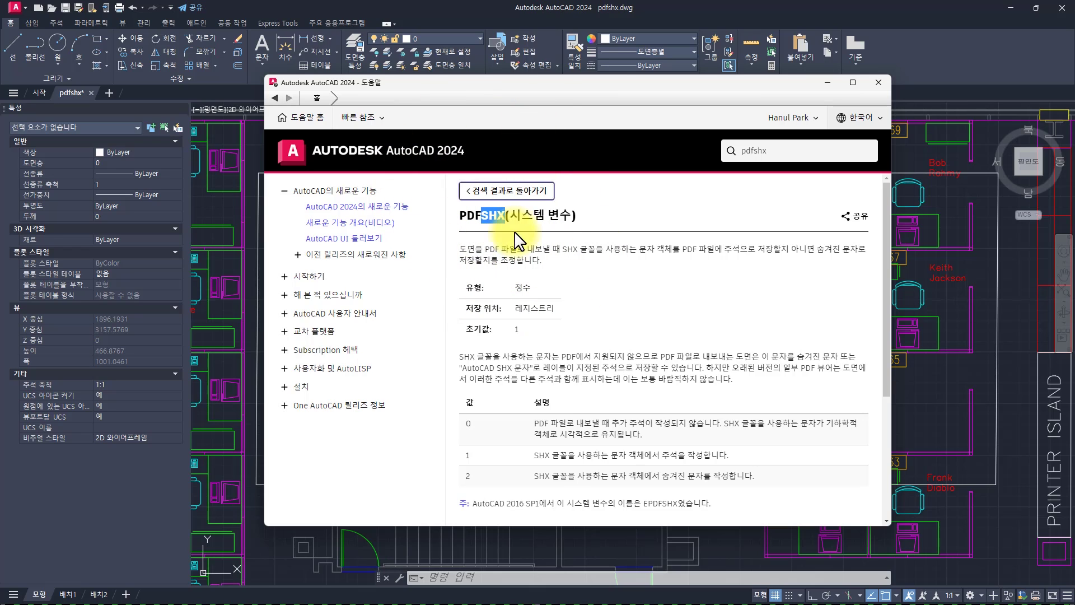
drag(461, 218, 494, 211)
click(491, 241)
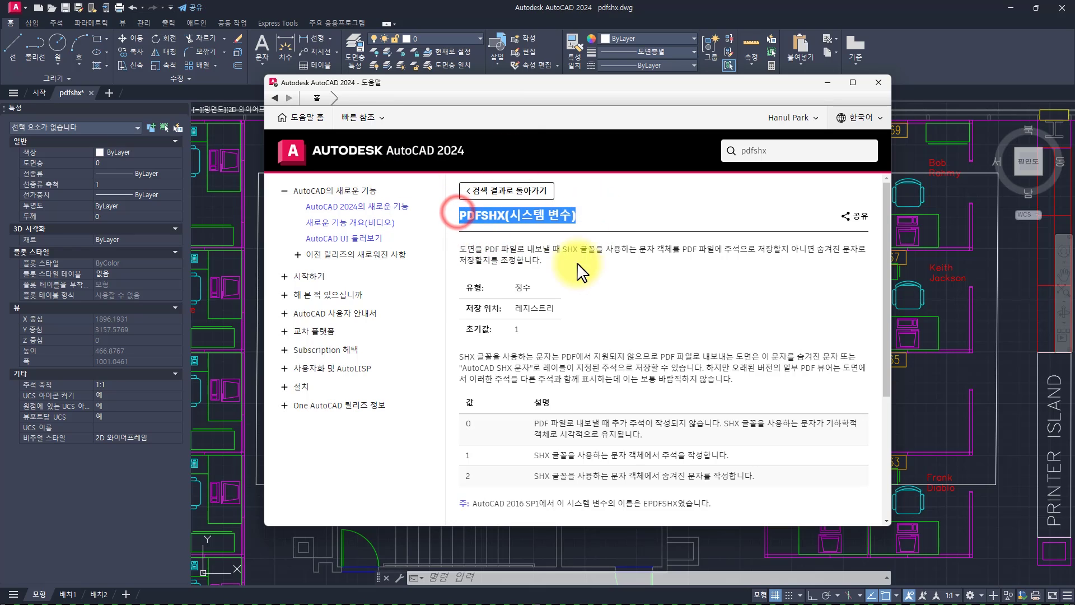
click(499, 265)
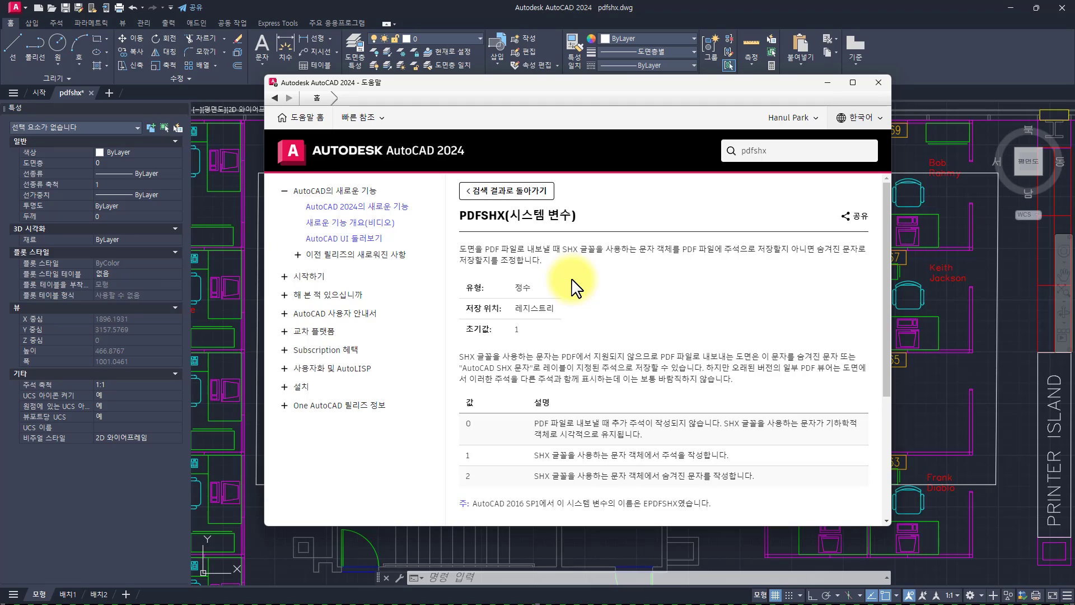
drag(493, 220, 506, 217)
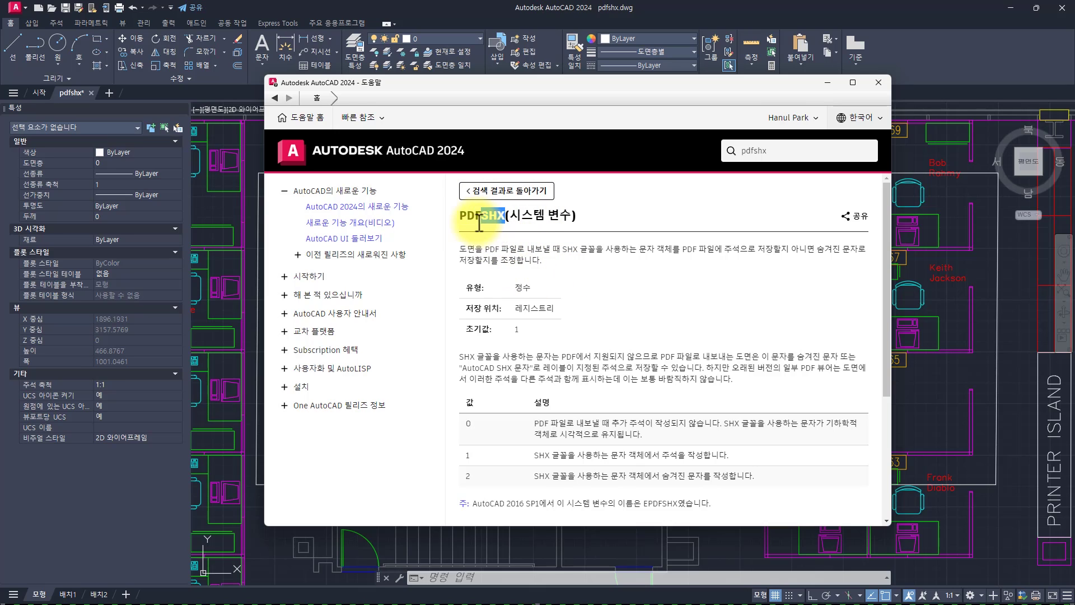
drag(457, 214, 482, 215)
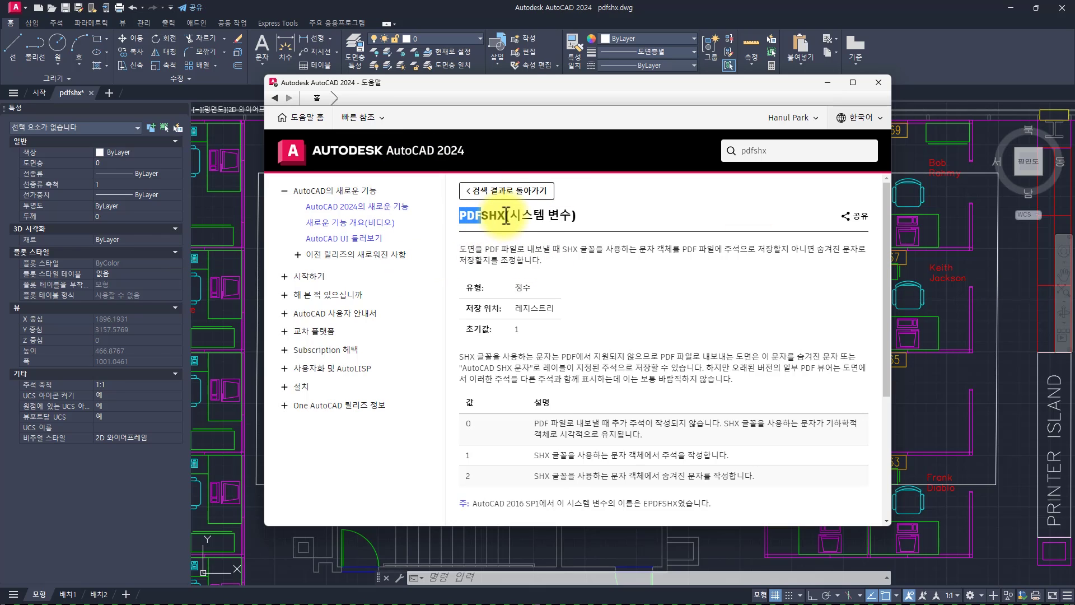
drag(505, 215, 482, 216)
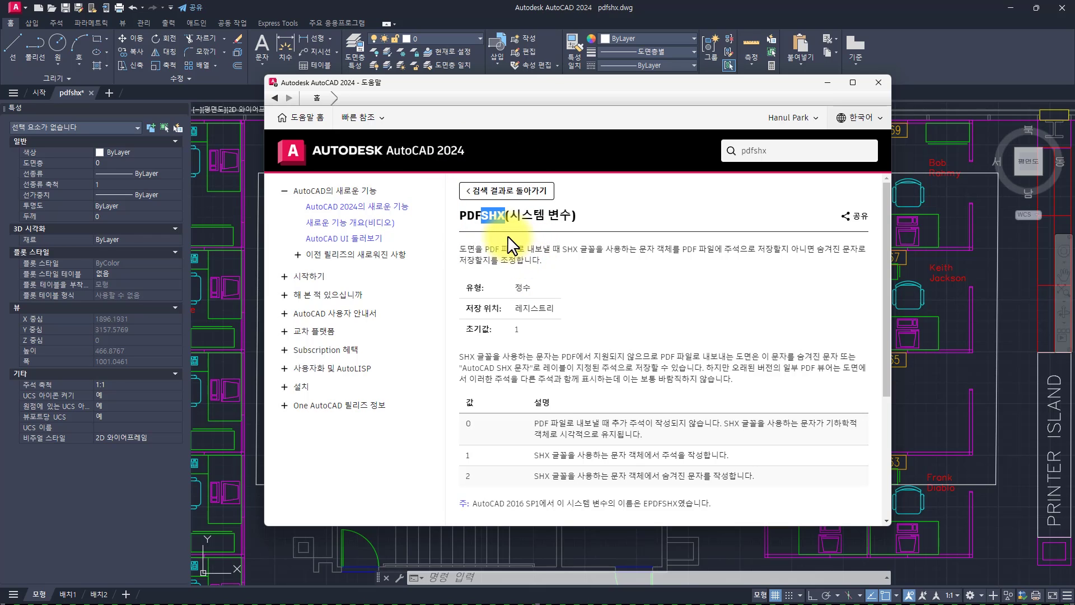
drag(482, 216, 506, 215)
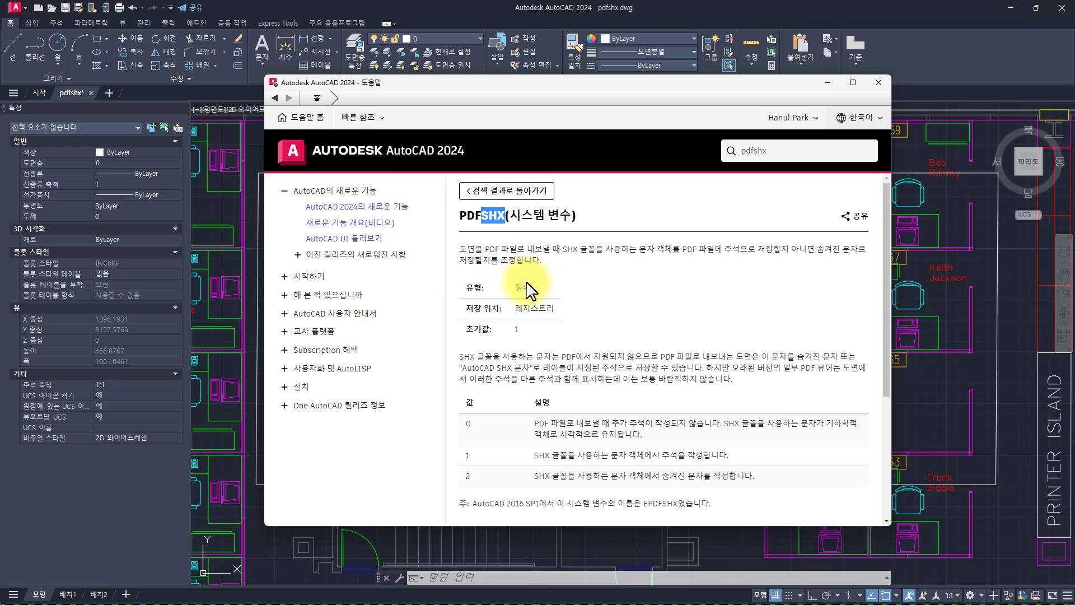
double_click(459, 215)
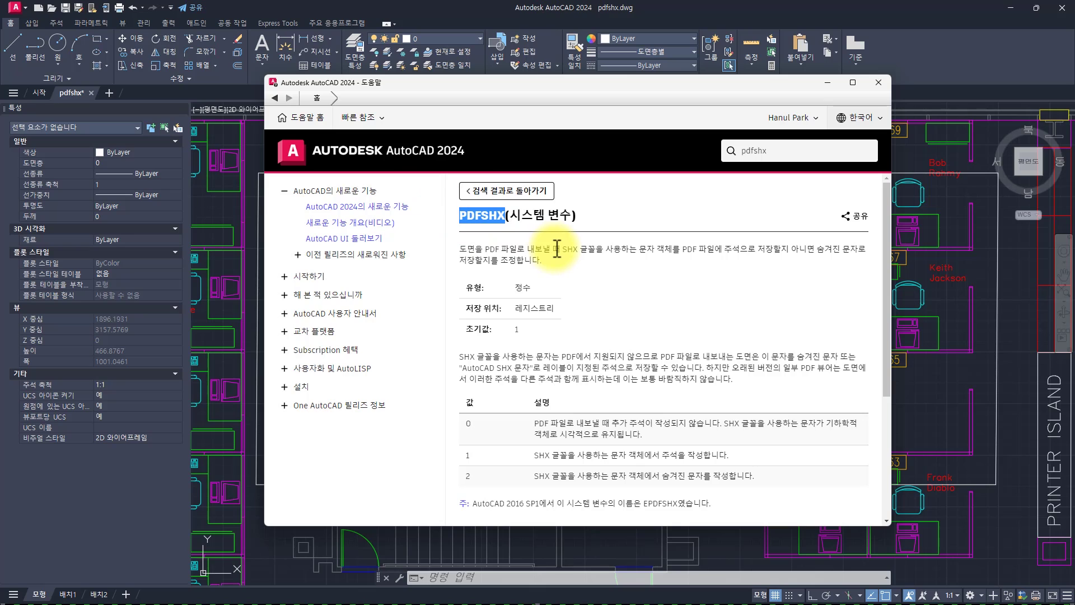
Examine the PDFSHX article's initial value and its descriptions of values 1 and 2
click(464, 330)
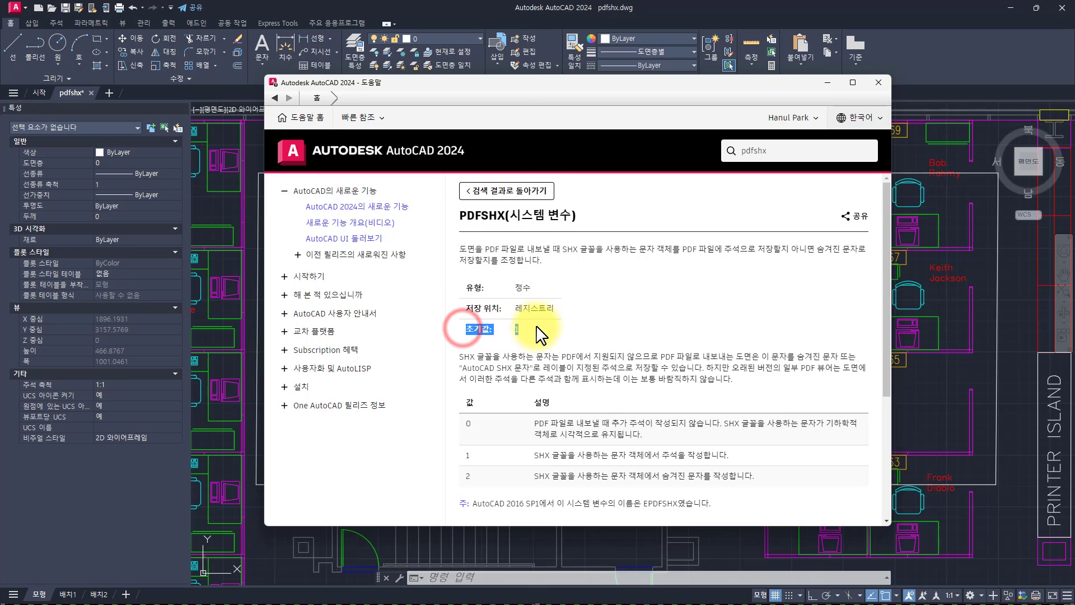
click(536, 327)
drag(464, 456, 723, 451)
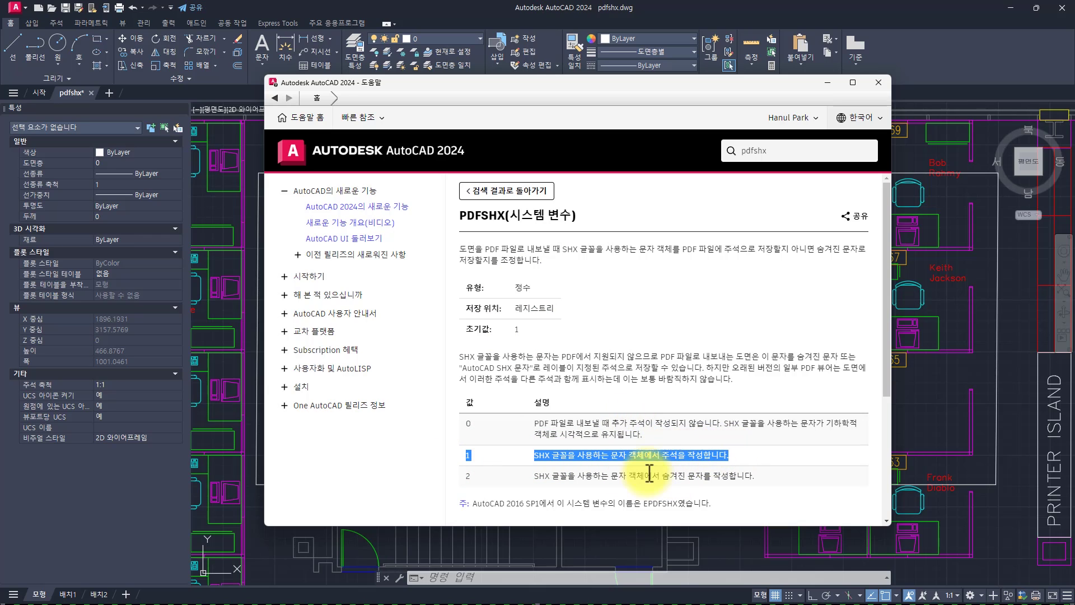
click(659, 456)
drag(644, 455, 713, 454)
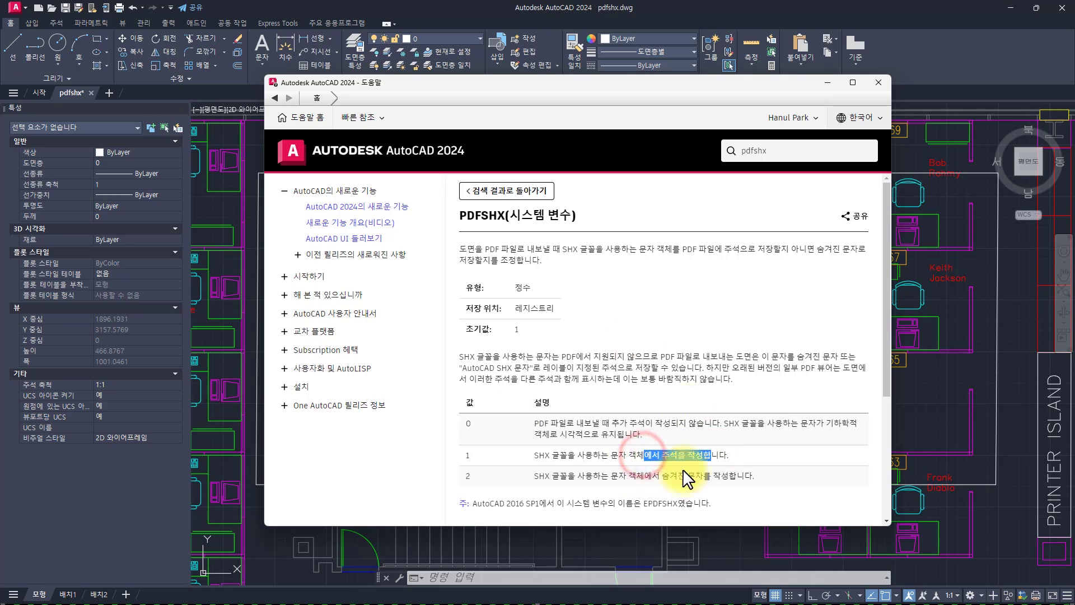
click(628, 337)
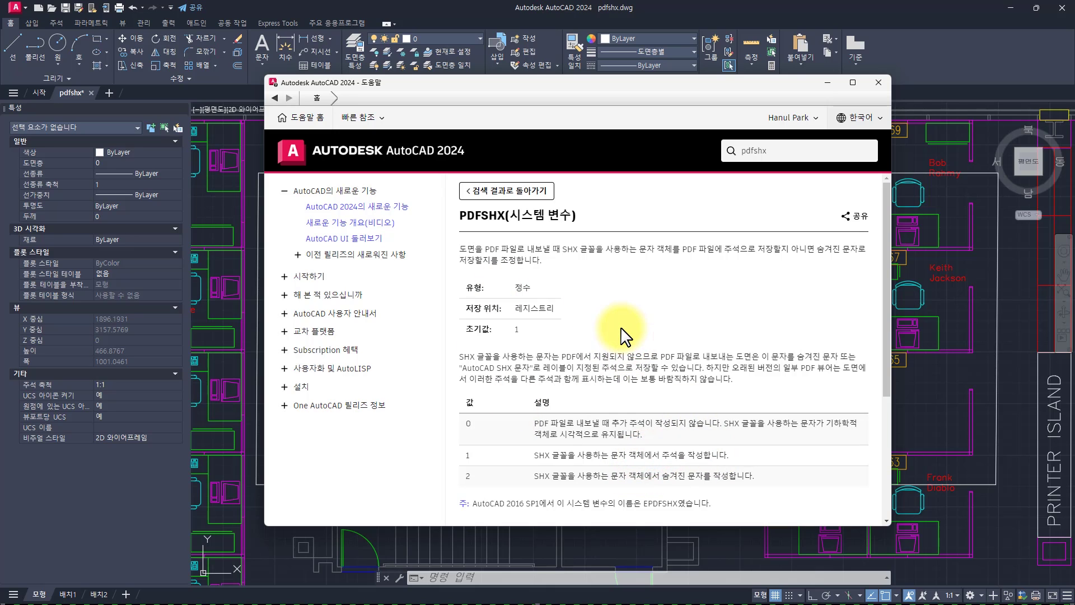
double_click(463, 477)
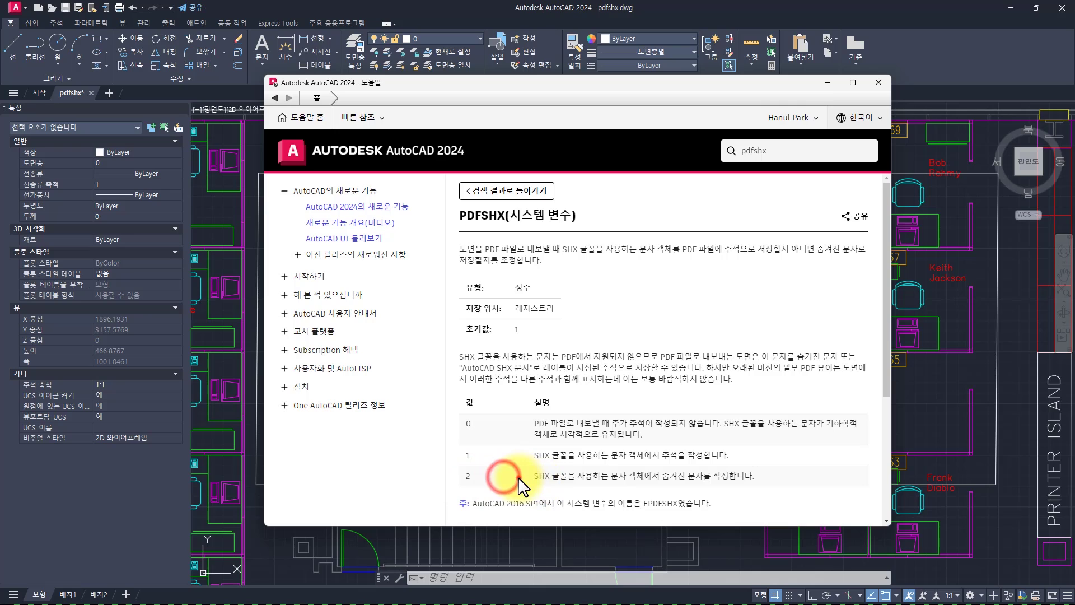
drag(516, 476, 770, 487)
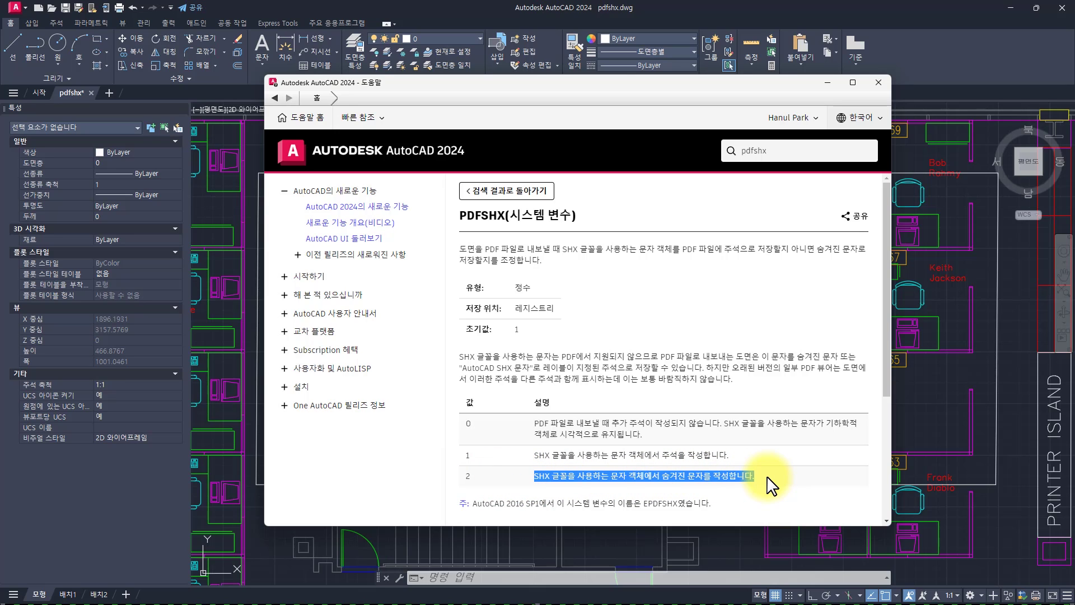
click(770, 486)
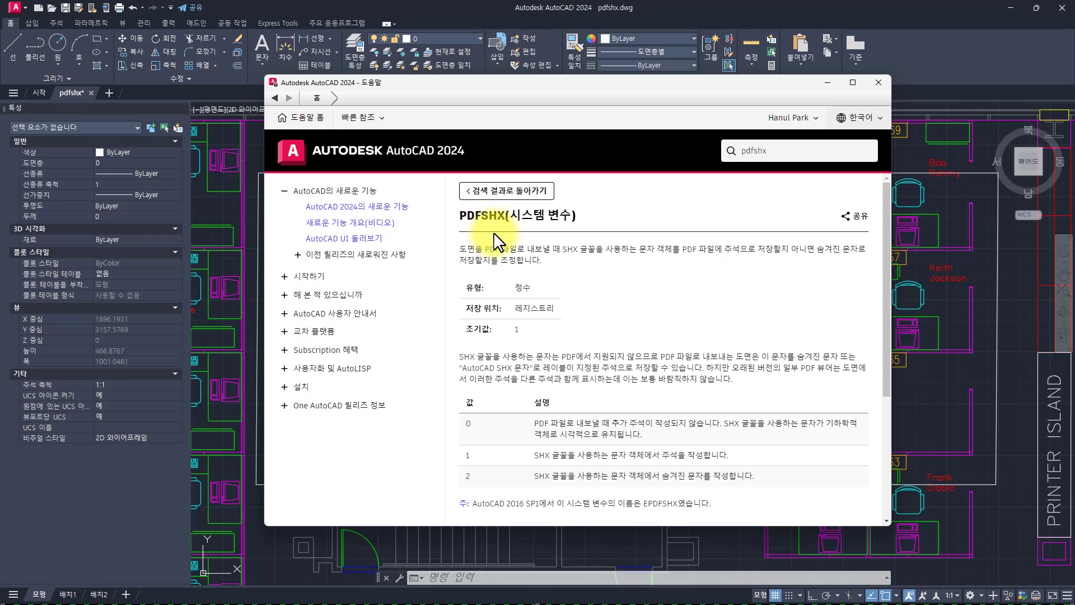
Examine the SHX part of the article's title and the description of PDFSHX value 0
drag(483, 216, 506, 216)
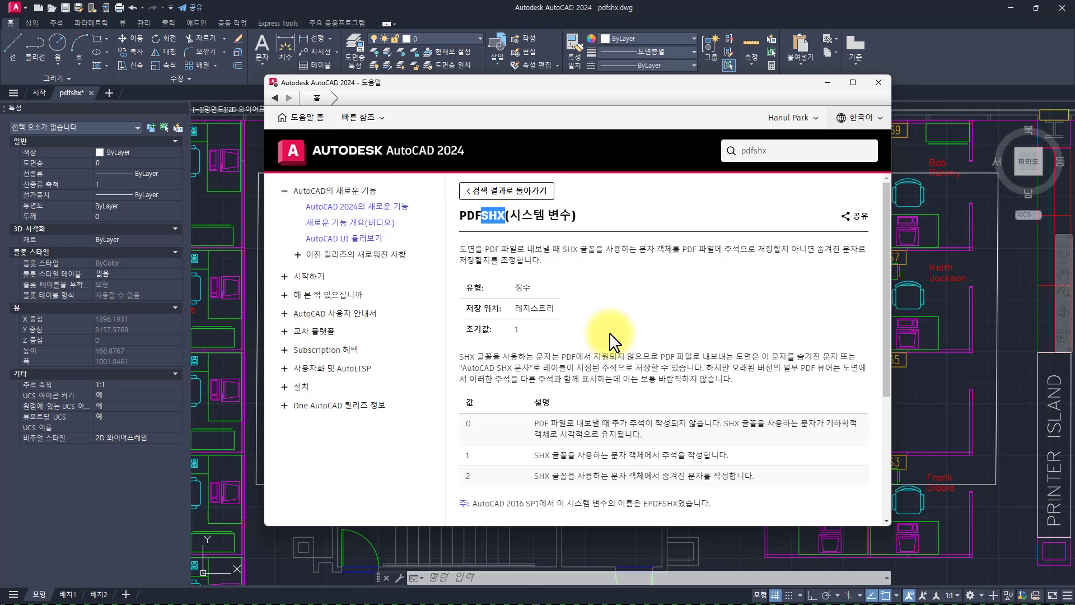
drag(532, 423, 662, 437)
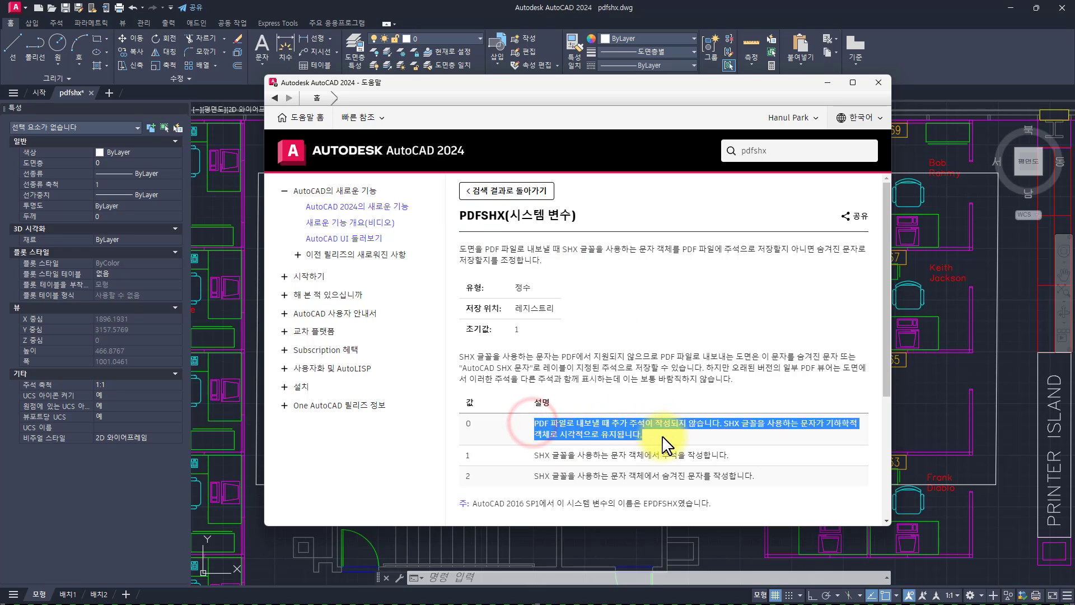
click(663, 437)
drag(457, 215, 571, 215)
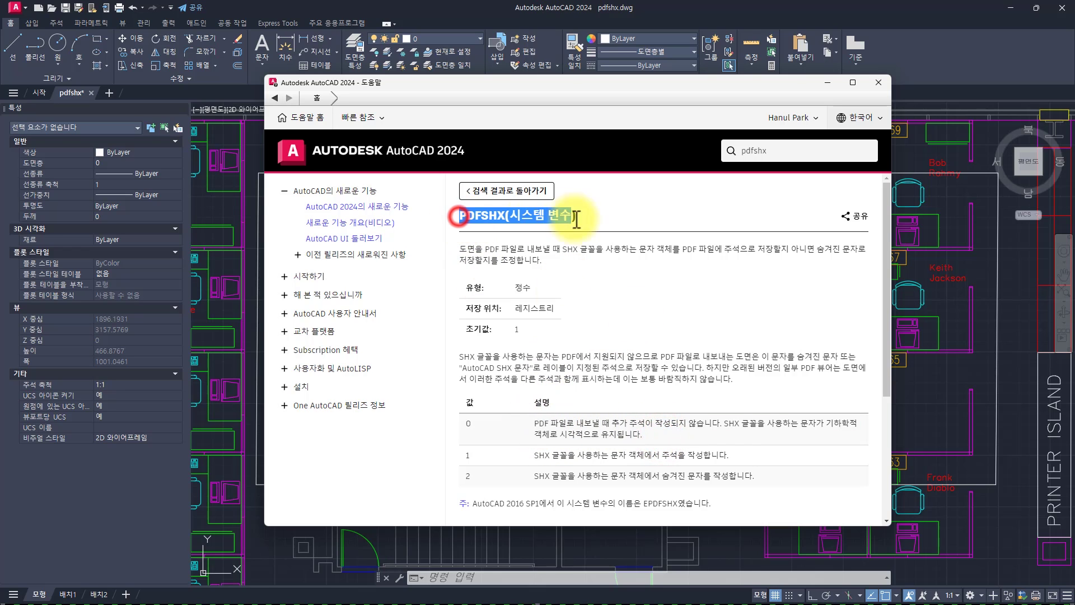
click(632, 336)
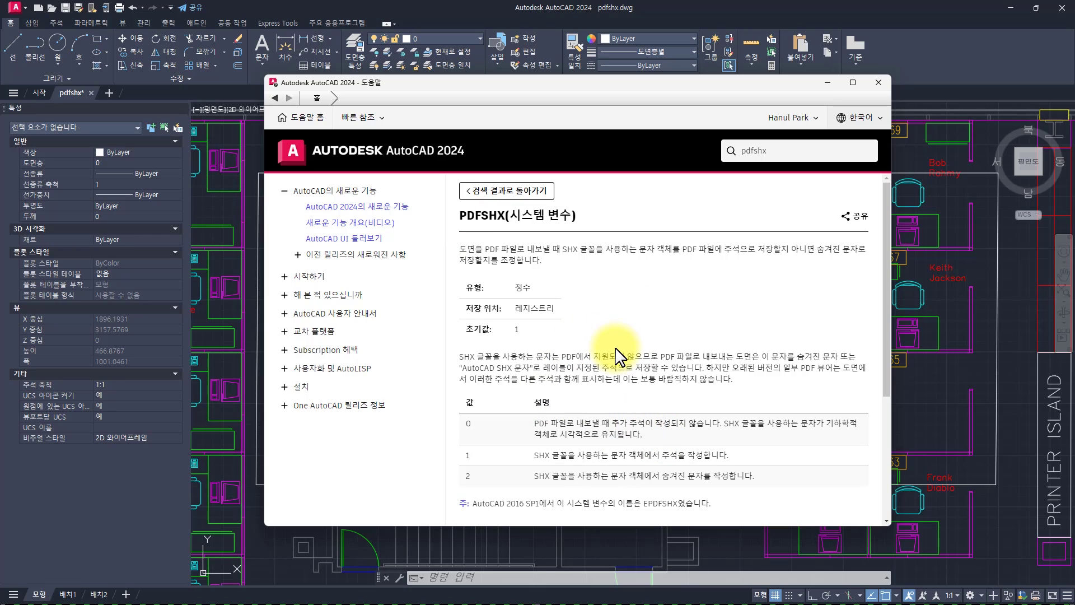
click(453, 215)
drag(454, 216, 590, 219)
click(553, 455)
drag(467, 423, 481, 426)
triple_click(529, 424)
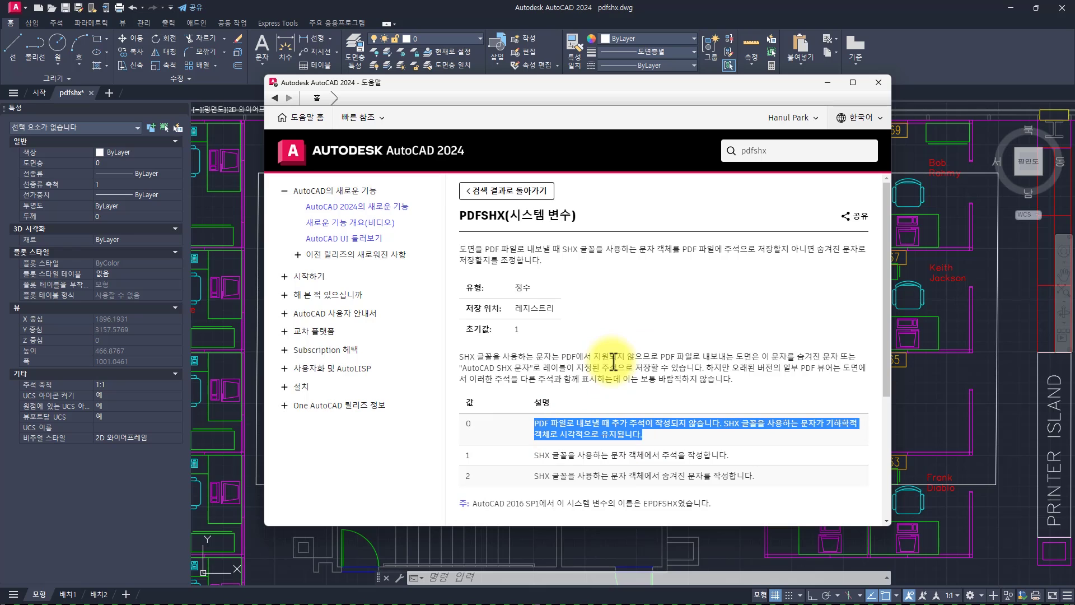
click(620, 397)
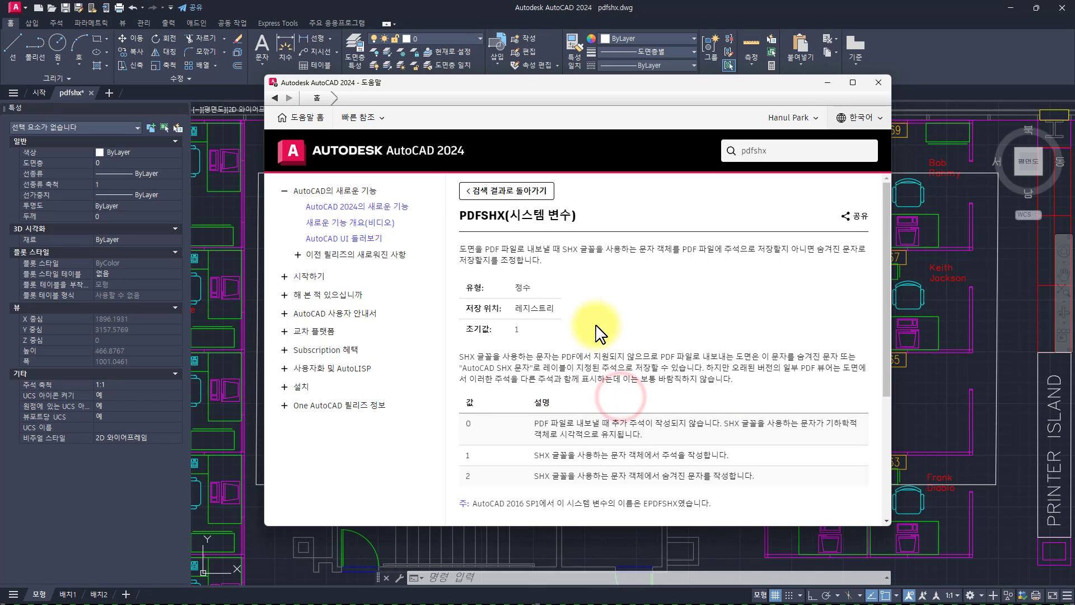
Compare the article's description of annotations under PDFSHX value 1 with that of hidden text under value 2
drag(448, 215, 575, 215)
click(577, 214)
drag(456, 455, 478, 456)
click(504, 449)
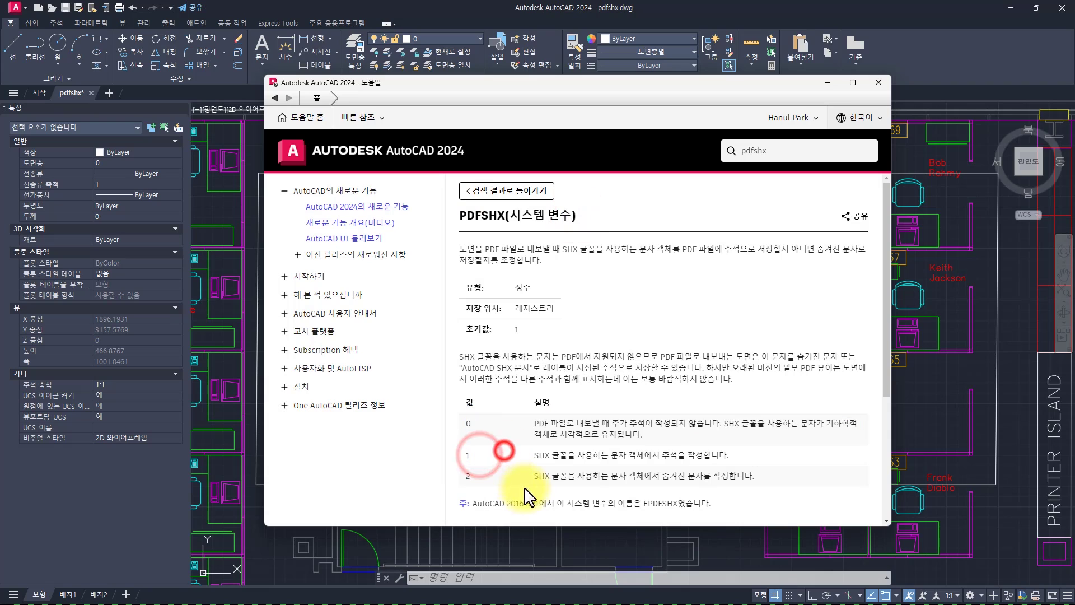
drag(662, 454, 691, 453)
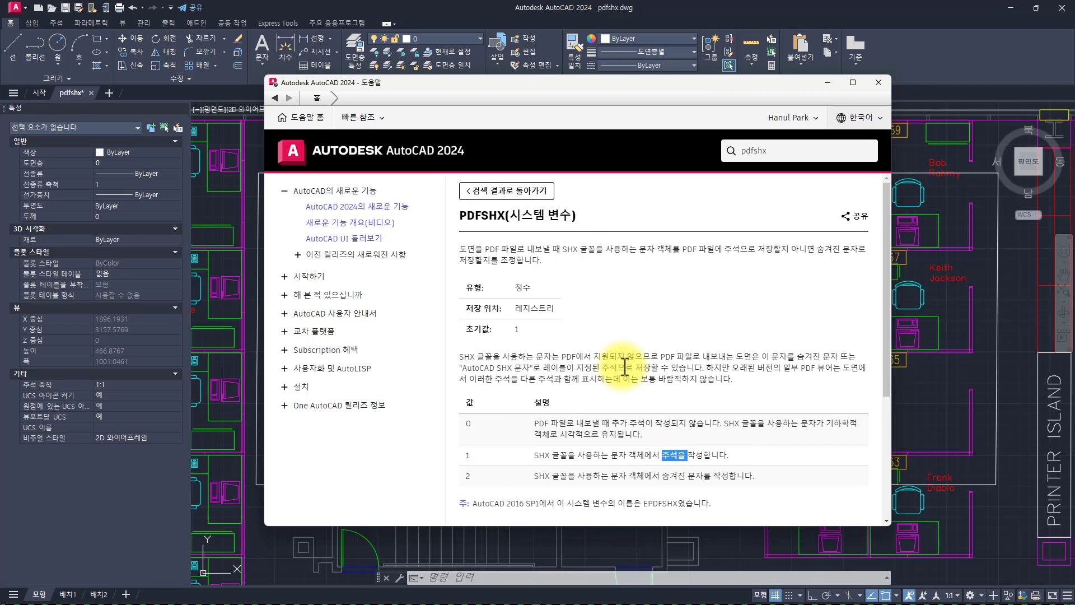
drag(478, 476, 458, 477)
click(501, 478)
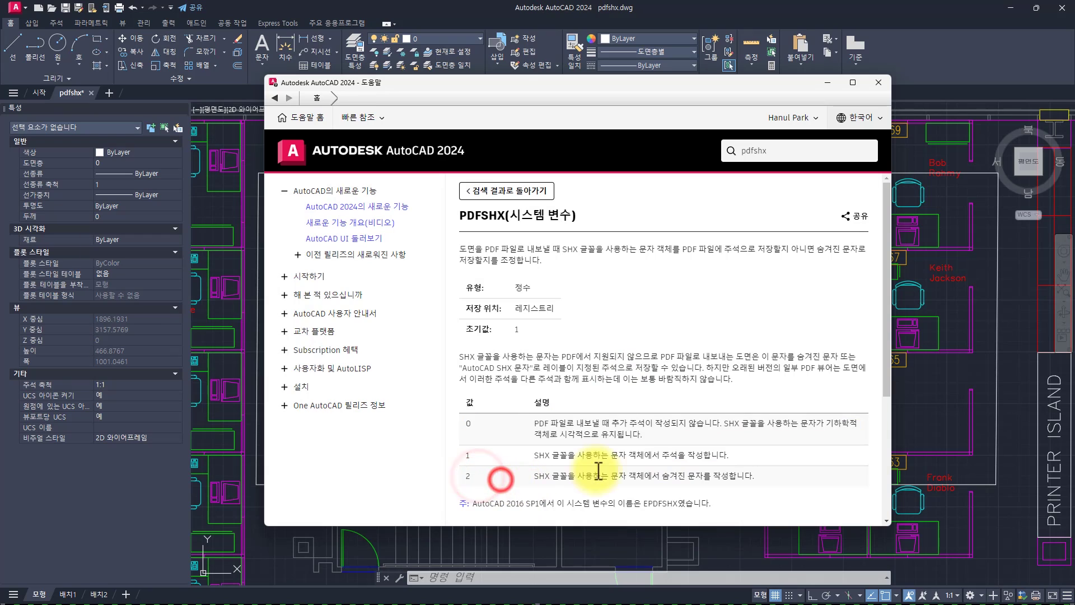
drag(615, 457, 713, 453)
click(619, 465)
drag(529, 477, 756, 477)
click(659, 343)
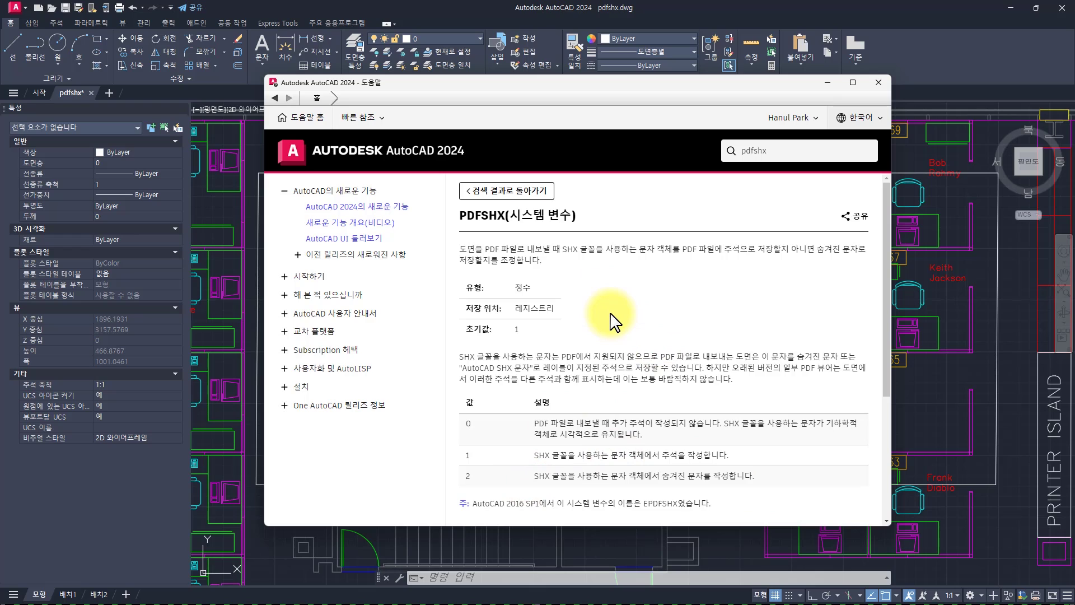
Close the help window and set the PDFSHX system variable to 0
click(879, 82)
key(Escape)
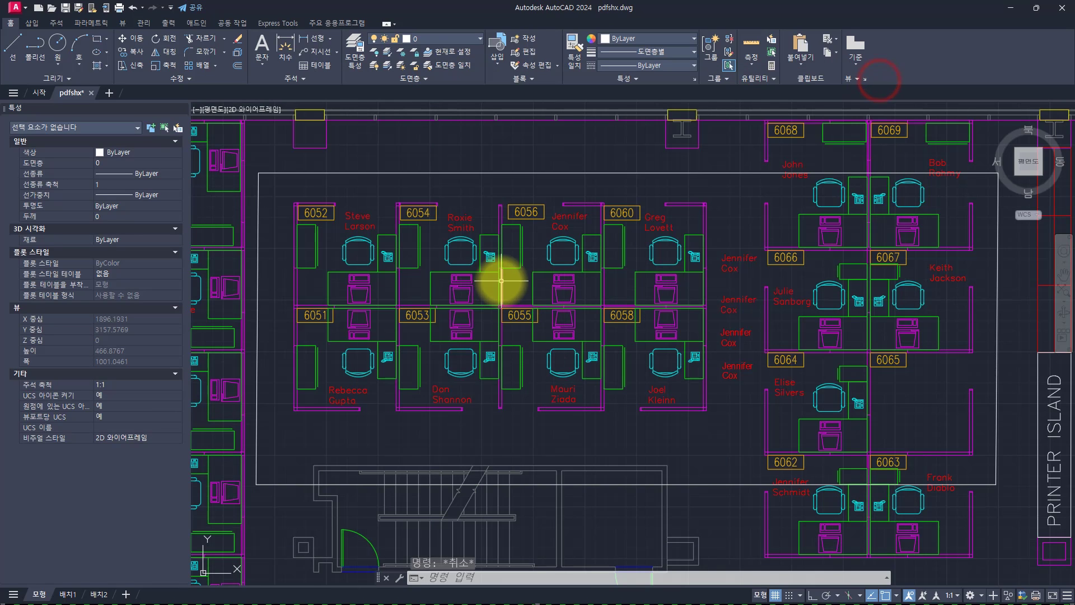
key(Escape)
key(Escape)
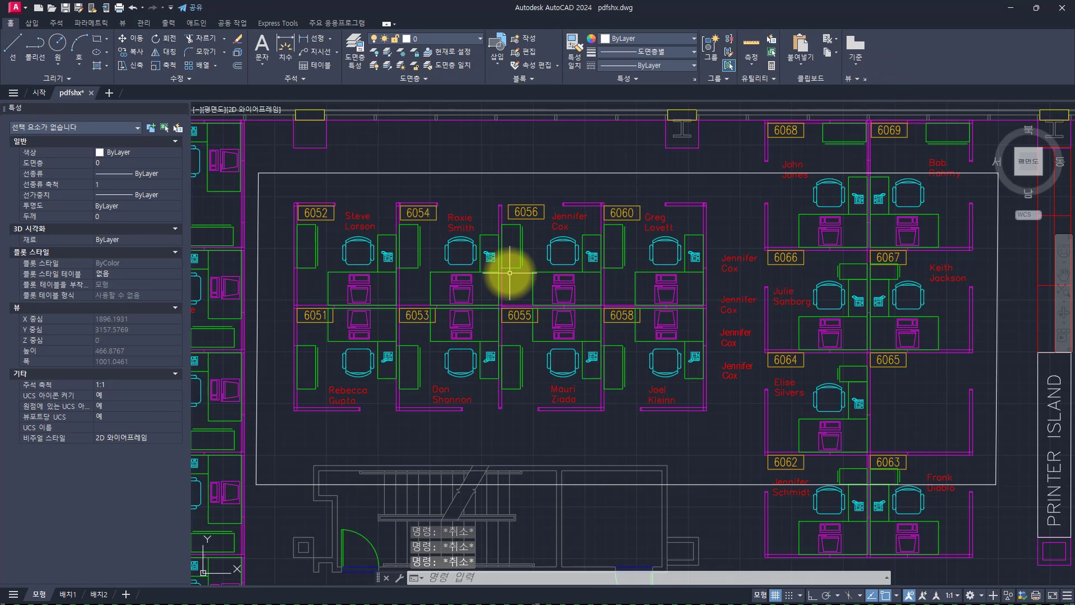
text(PDFSHX)
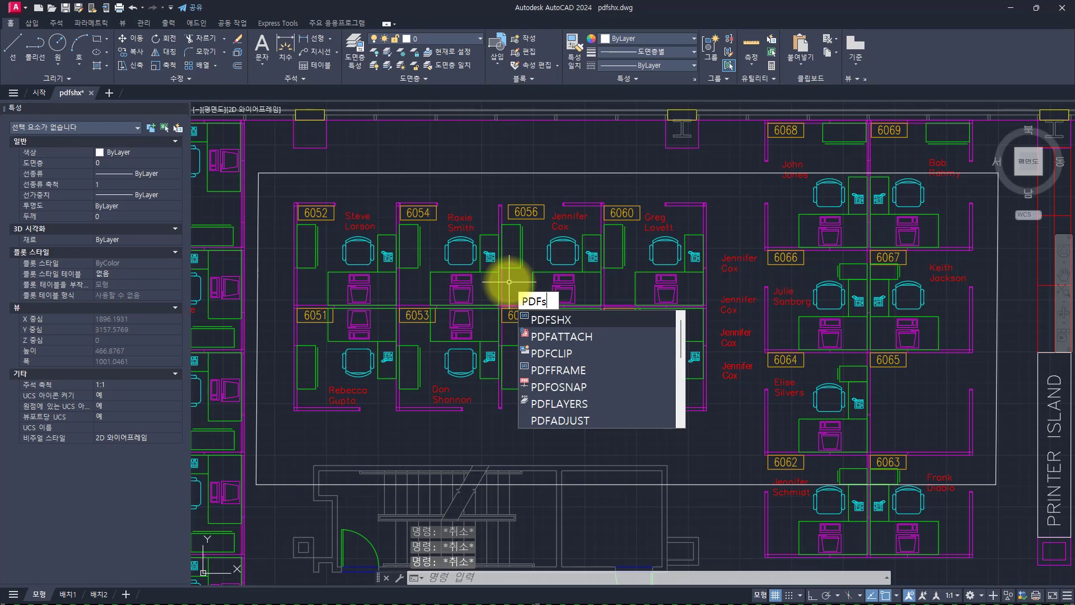
key(Return)
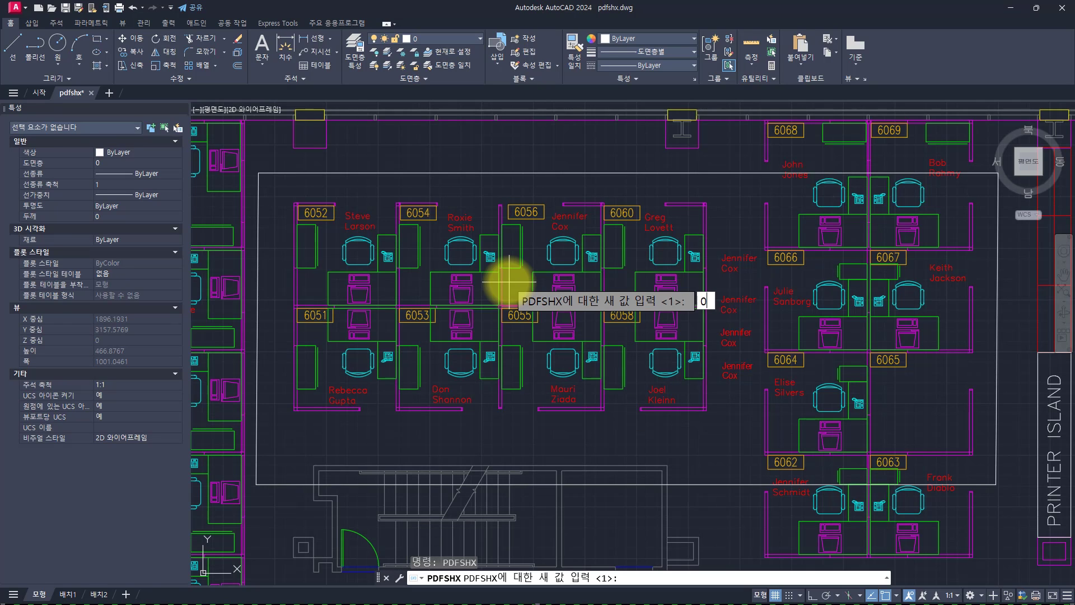
text(0)
key(Return)
Set up a centred plot with AutoCAD PDF (General Documentation).pc3, using the white rectangle around the workstations as the plot window
key(ctrl+p)
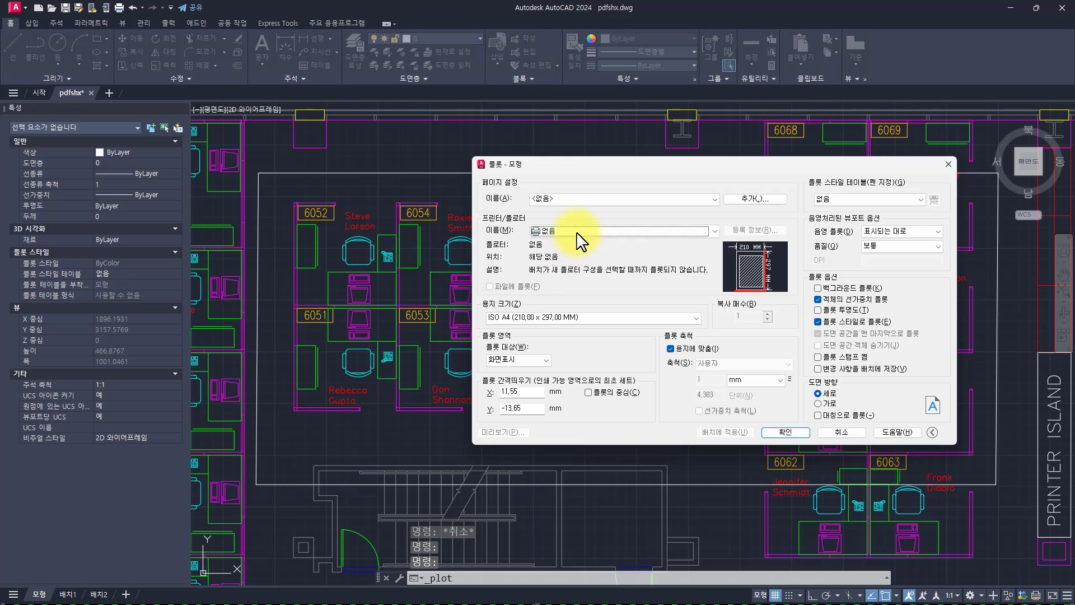
click(549, 230)
click(562, 281)
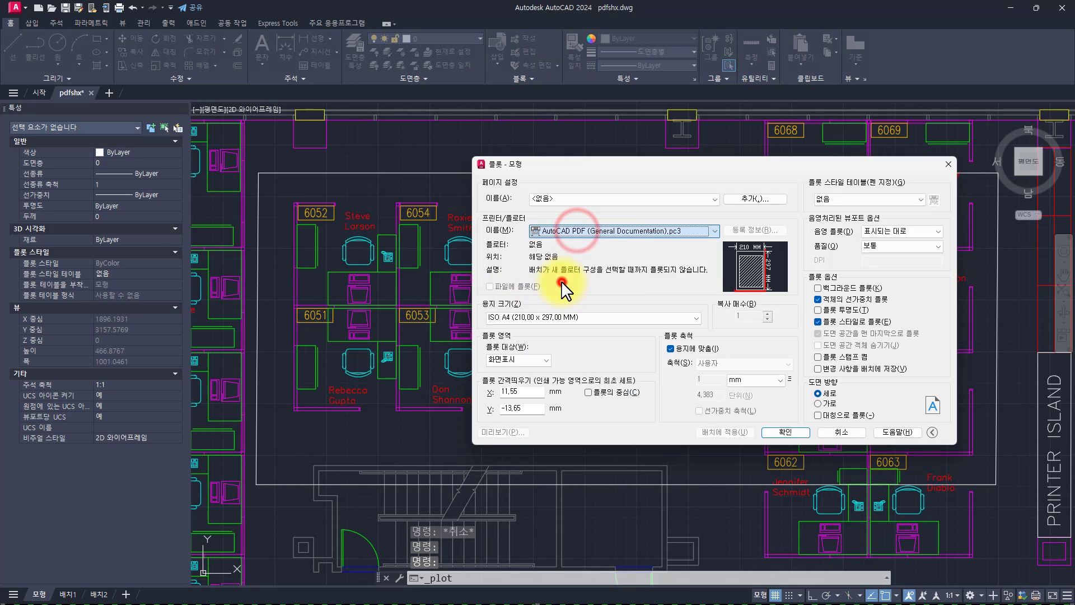
click(529, 361)
click(516, 379)
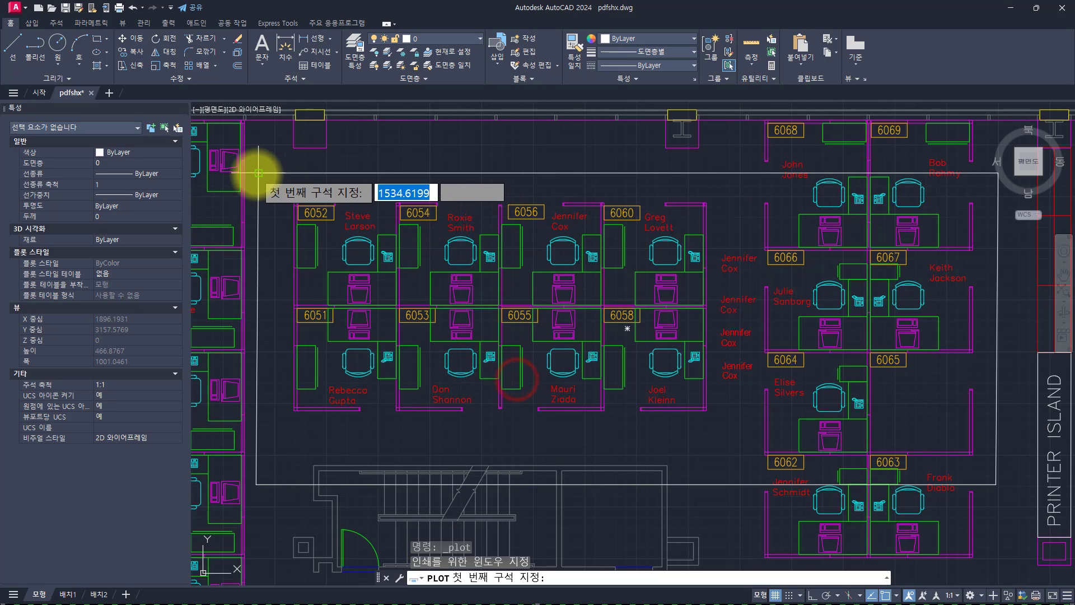
click(259, 172)
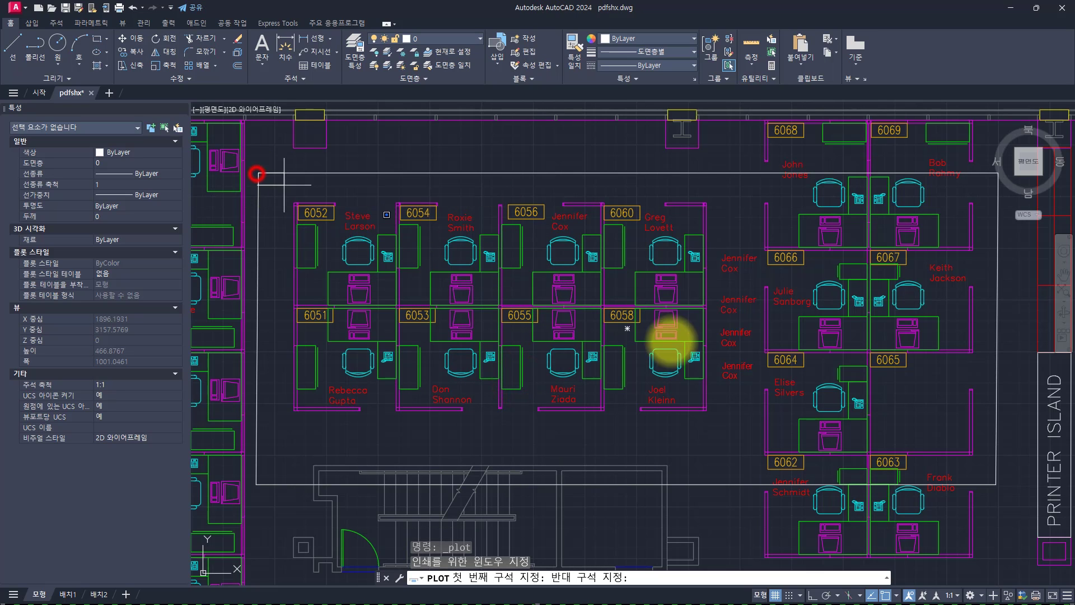
click(997, 481)
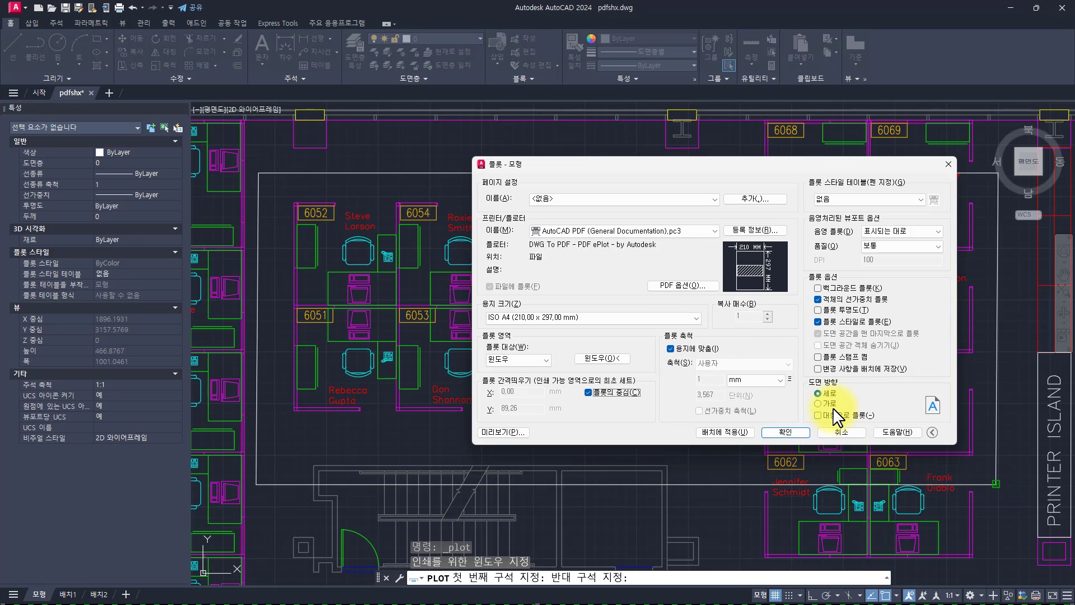
Preview the plot in landscape orientation and plot it to a PDF file named 0
click(510, 432)
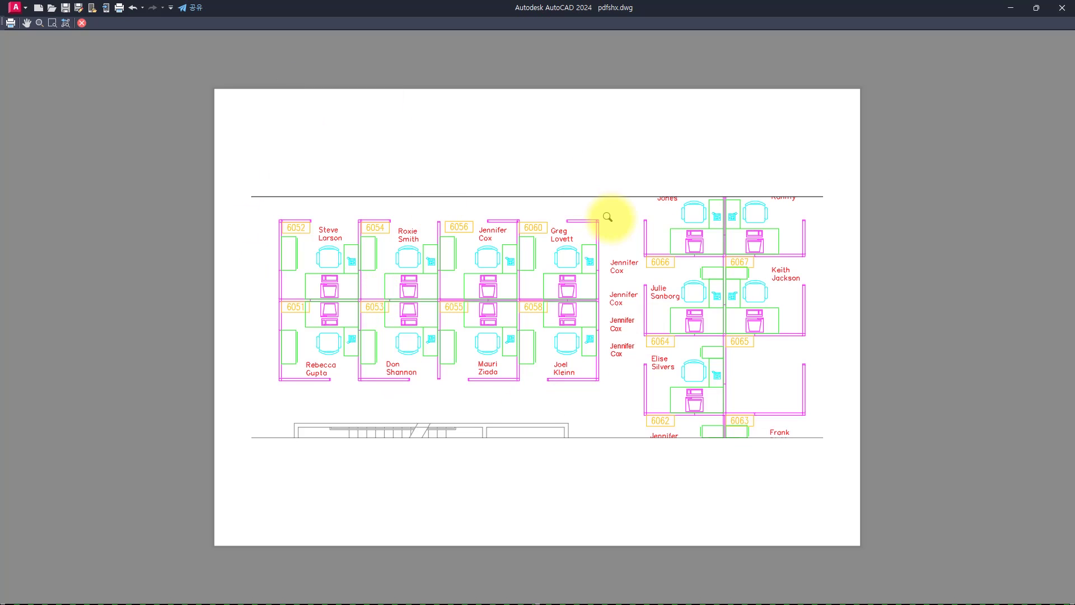
key(Escape)
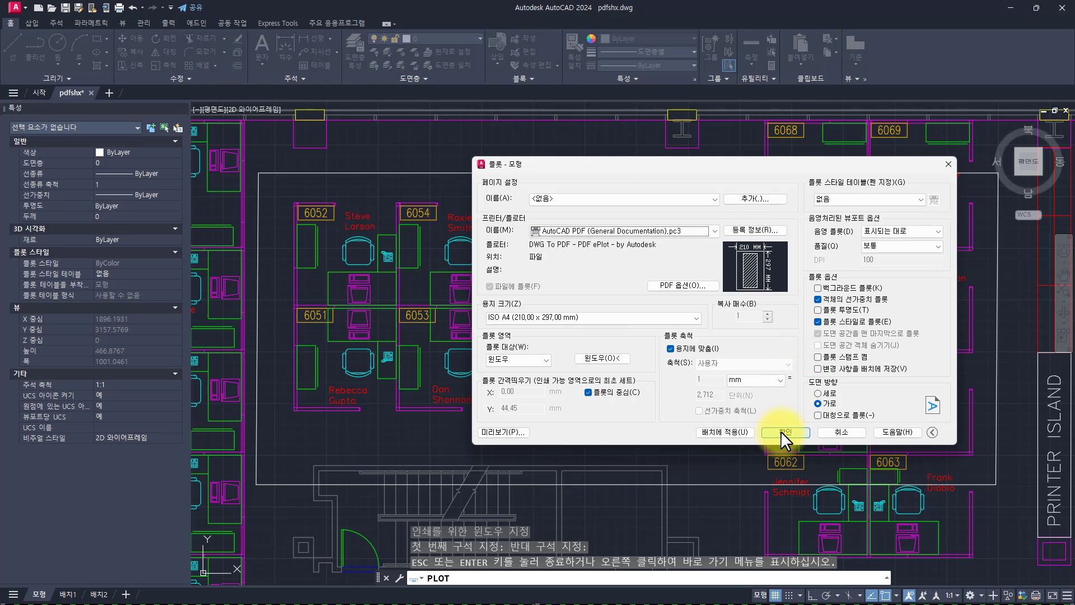
click(781, 432)
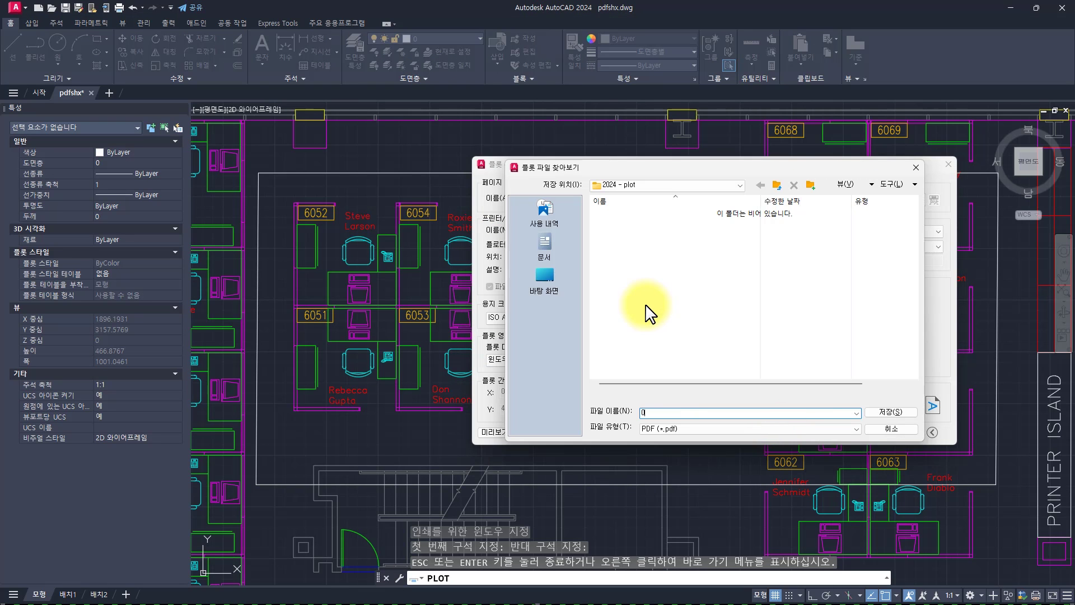
key(Return)
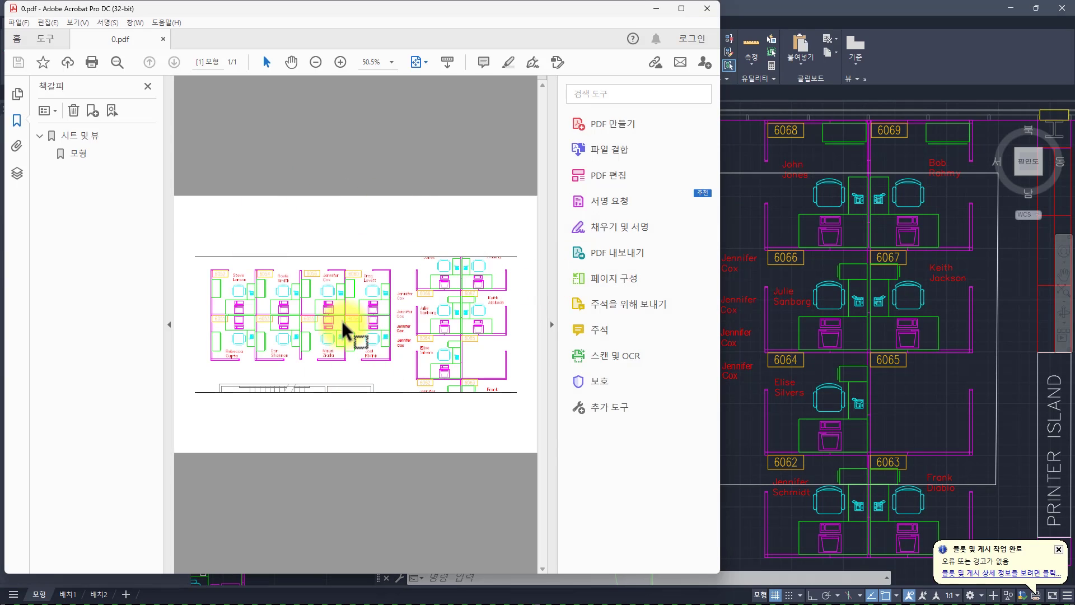
Switch from the PDF viewer back to AutoCAD and set the PDFSHX system variable to 1
click(740, 278)
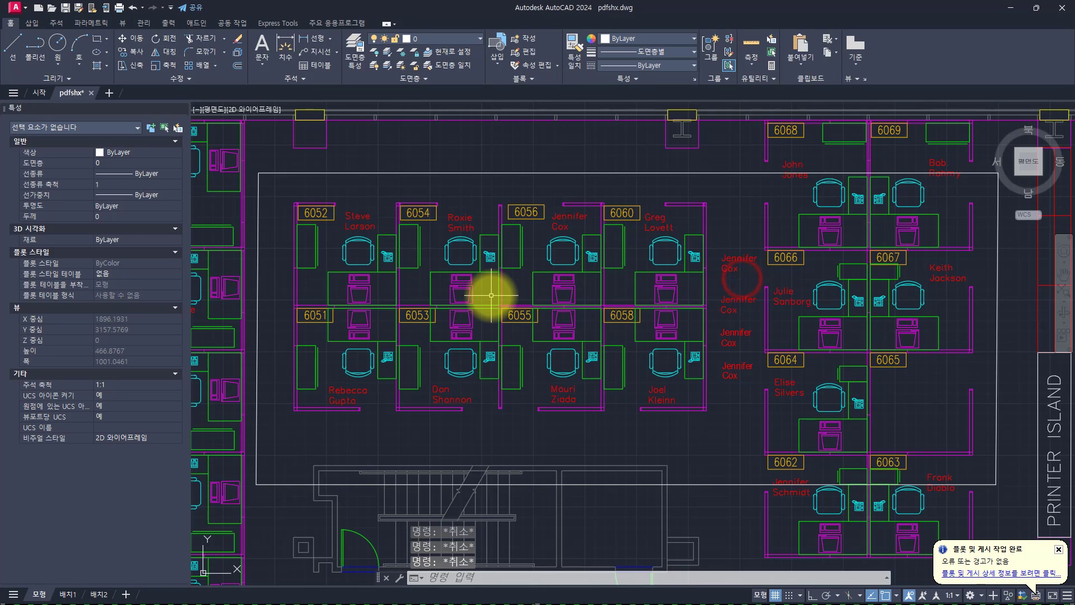
key(Return)
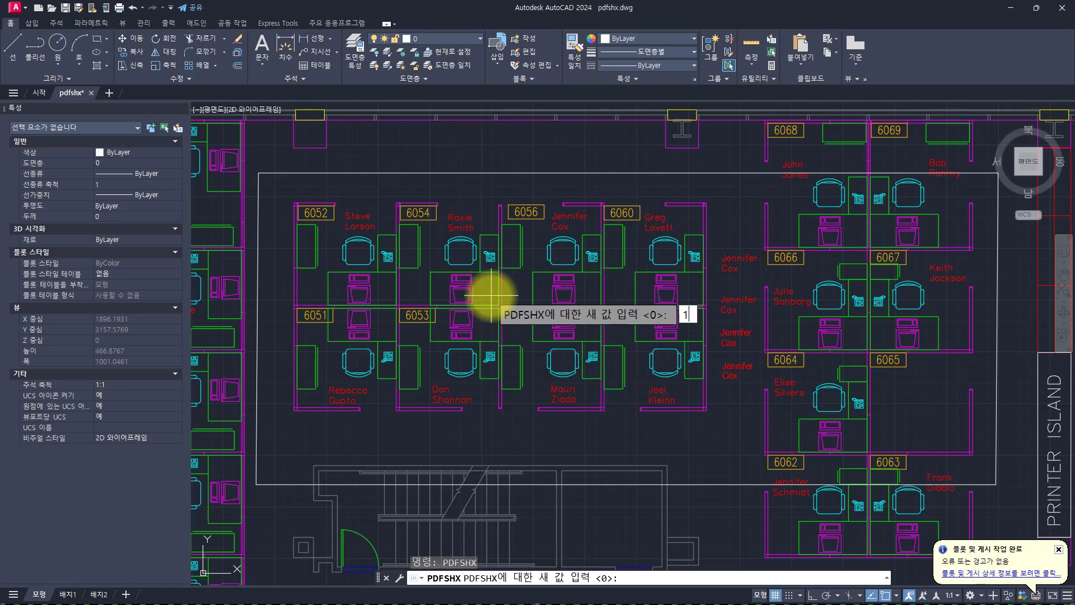
key(Return)
Apply the previous plot settings to the model's page setup and plot the drawing window to a PDF file named 1
key(ctrl+p)
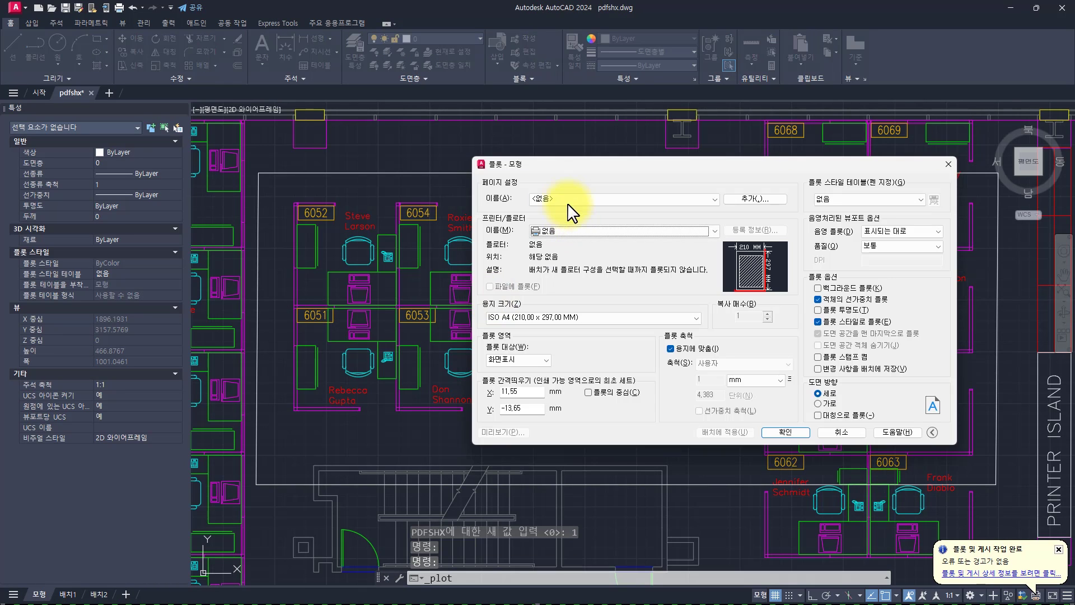
click(568, 199)
click(557, 212)
click(730, 432)
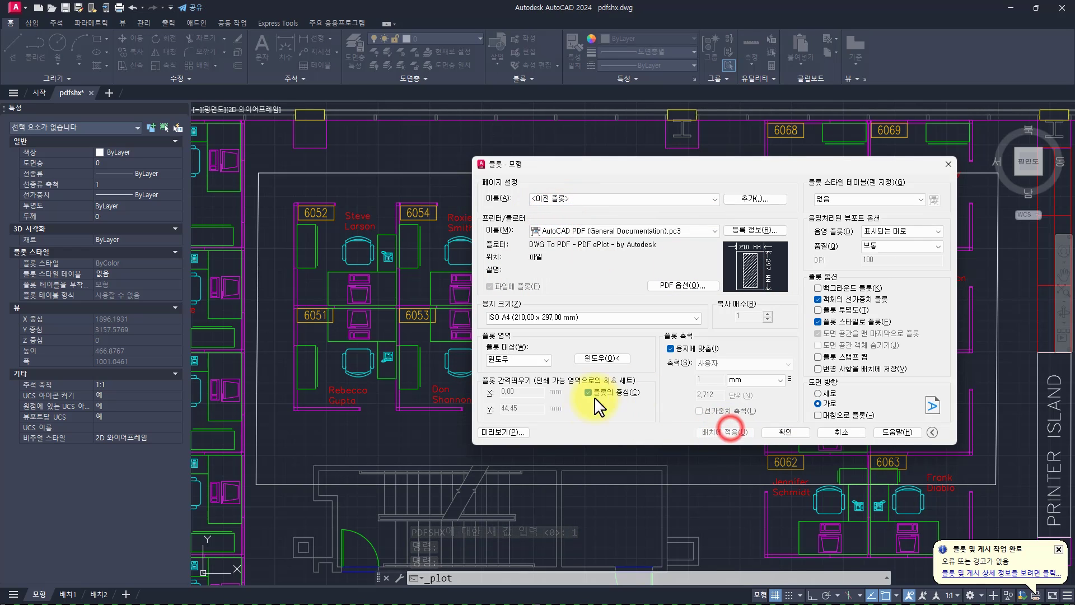
click(779, 432)
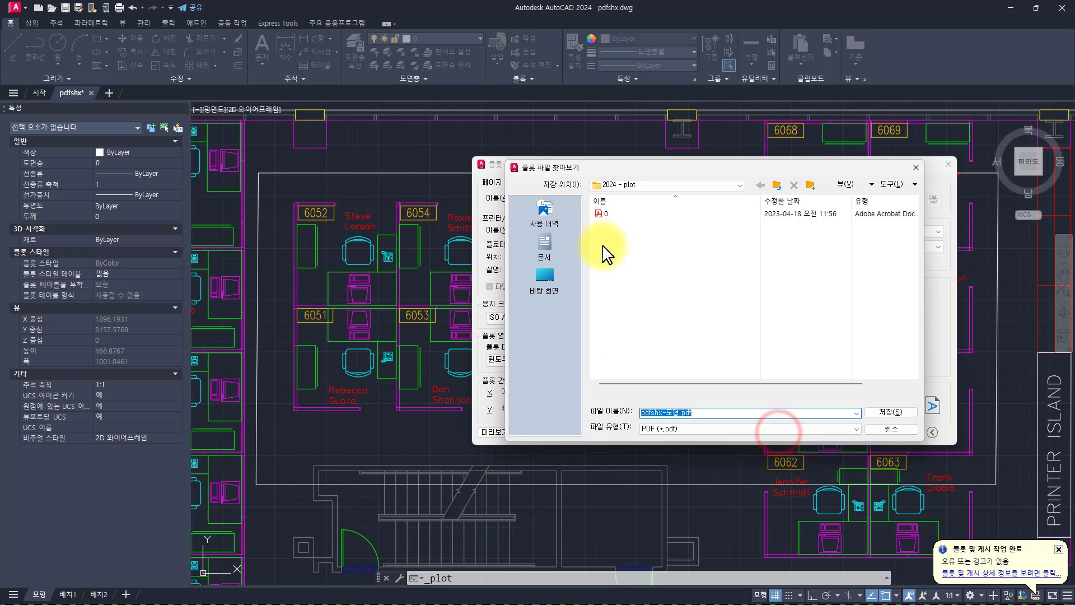
key(Return)
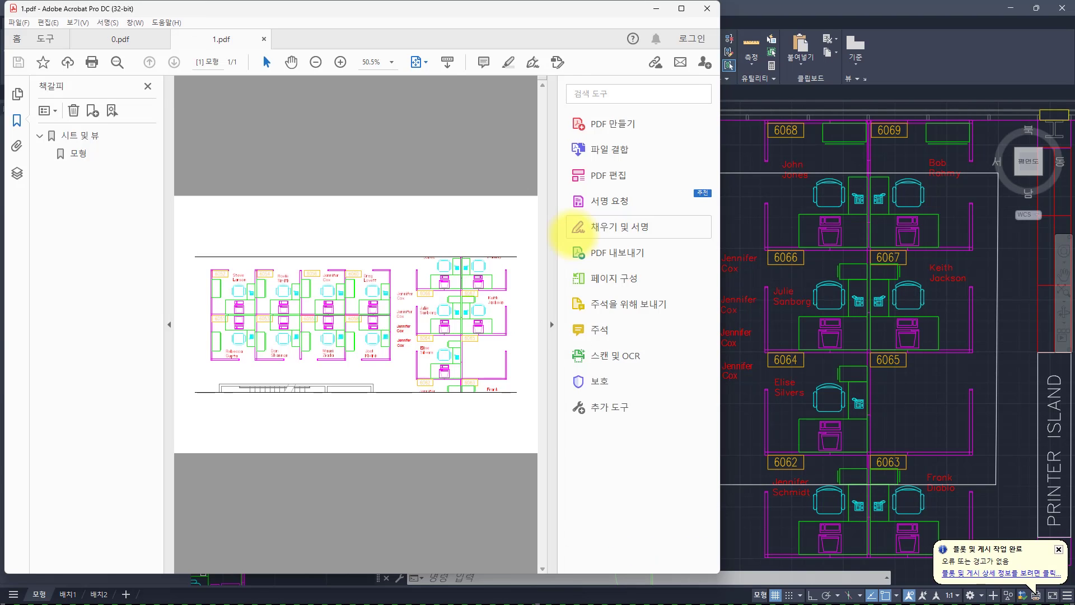
Switch from the PDF viewer back to AutoCAD and set the PDFSHX system variable to 2
click(569, 228)
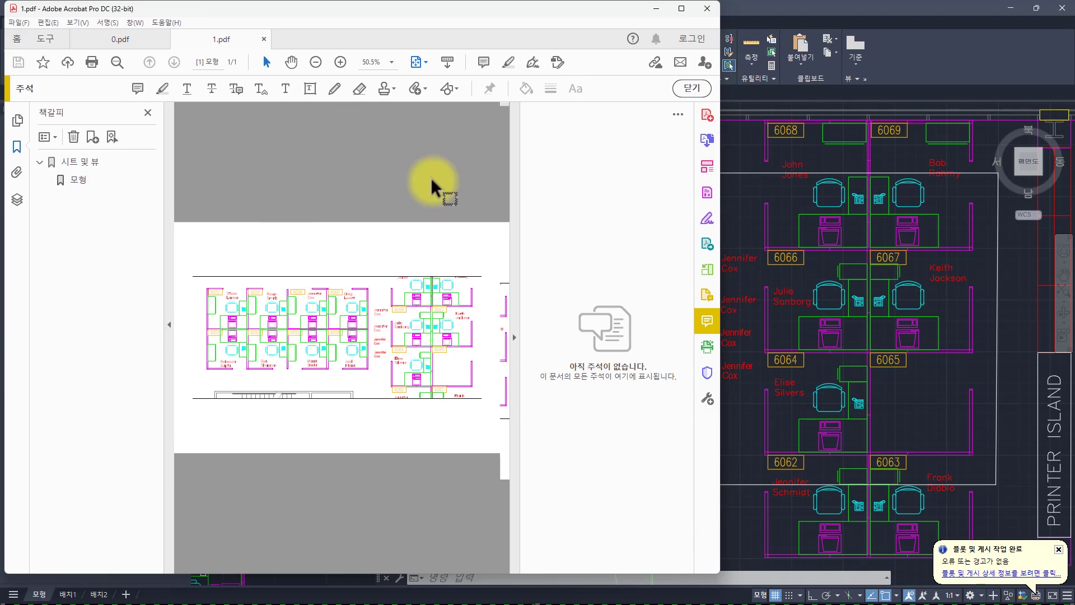
click(748, 259)
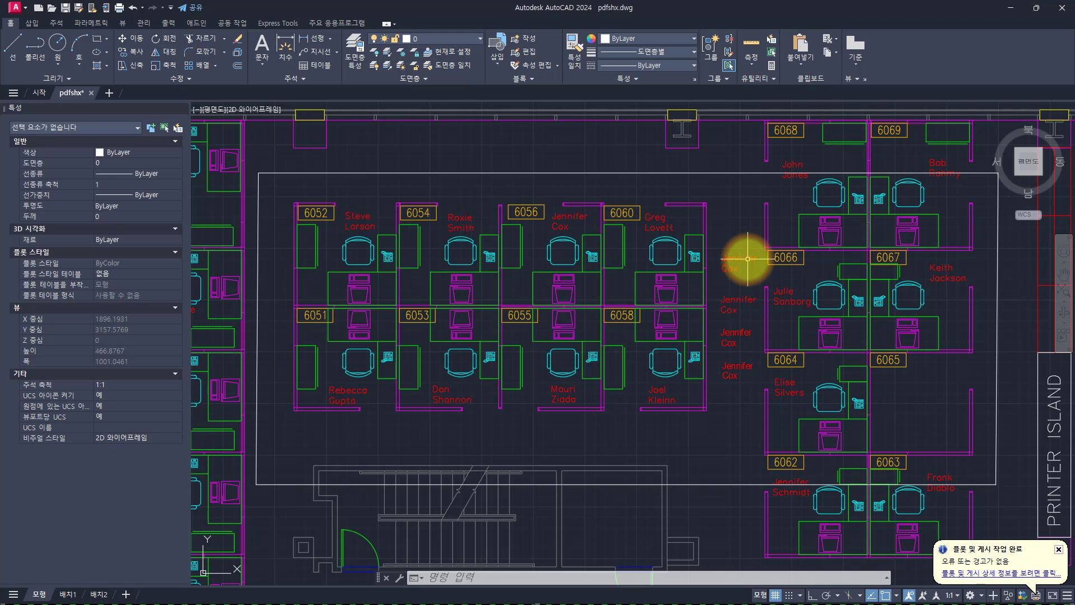
text(pdfshx)
key(Return)
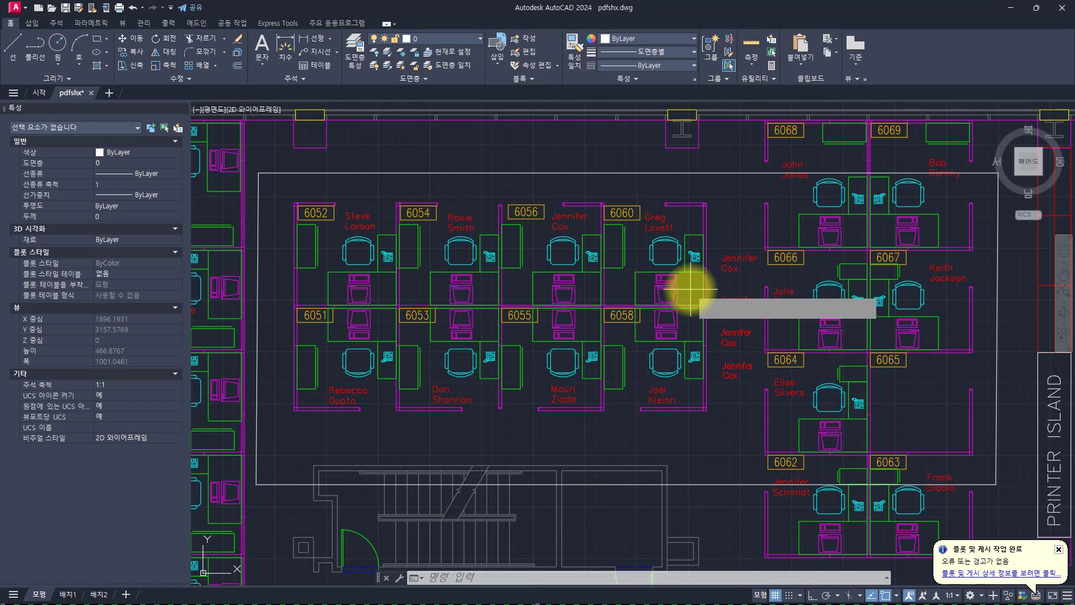
text(2)
key(Return)
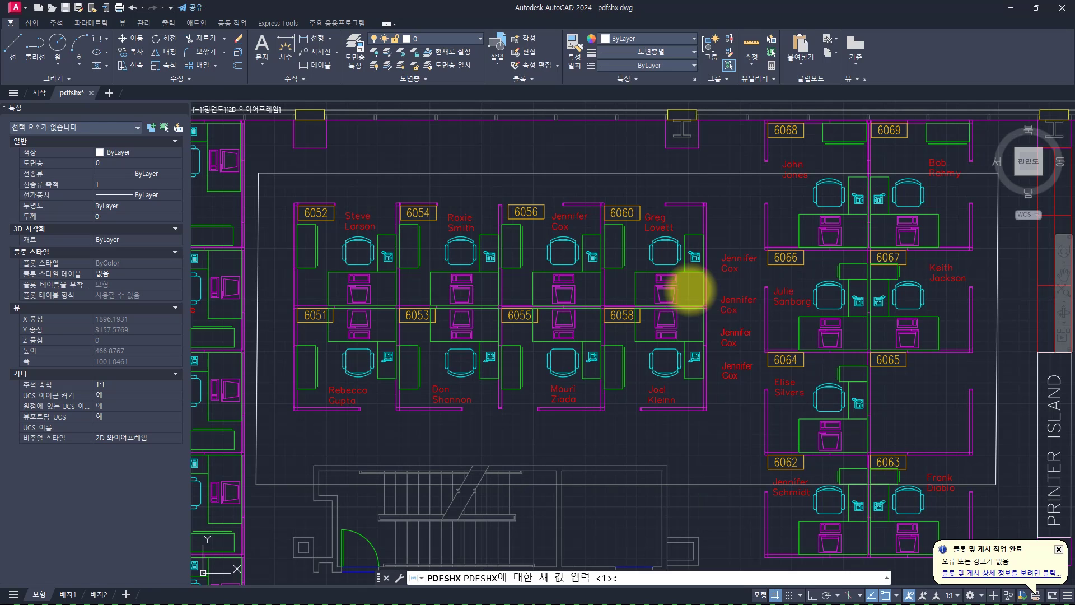
Plot the same window with the existing plot settings to a PDF file named 2 and maximize the PDF viewer
key(ctrl+p)
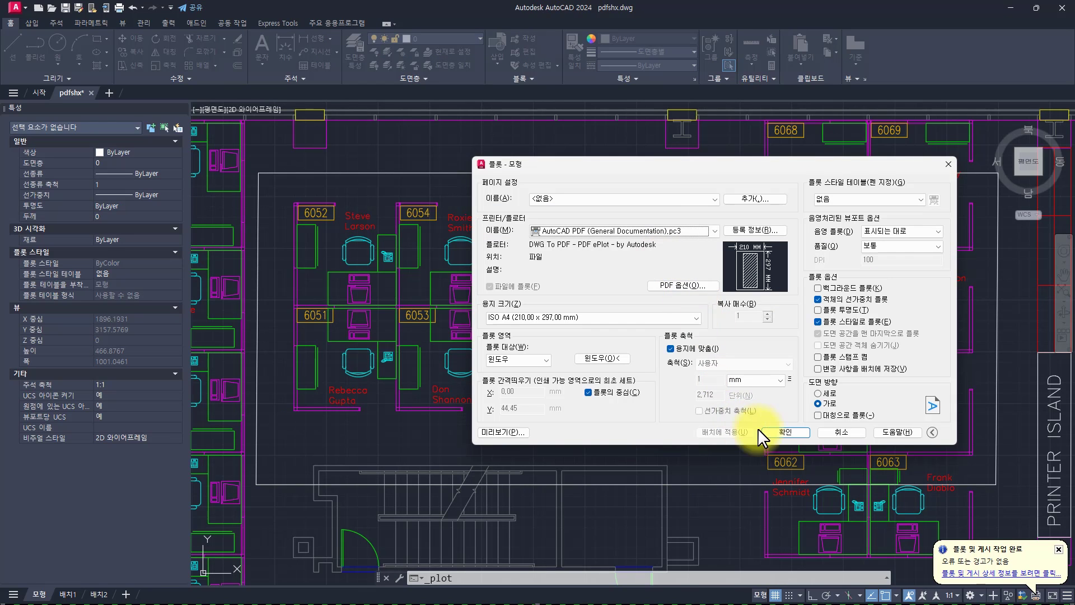
click(784, 432)
key(Return)
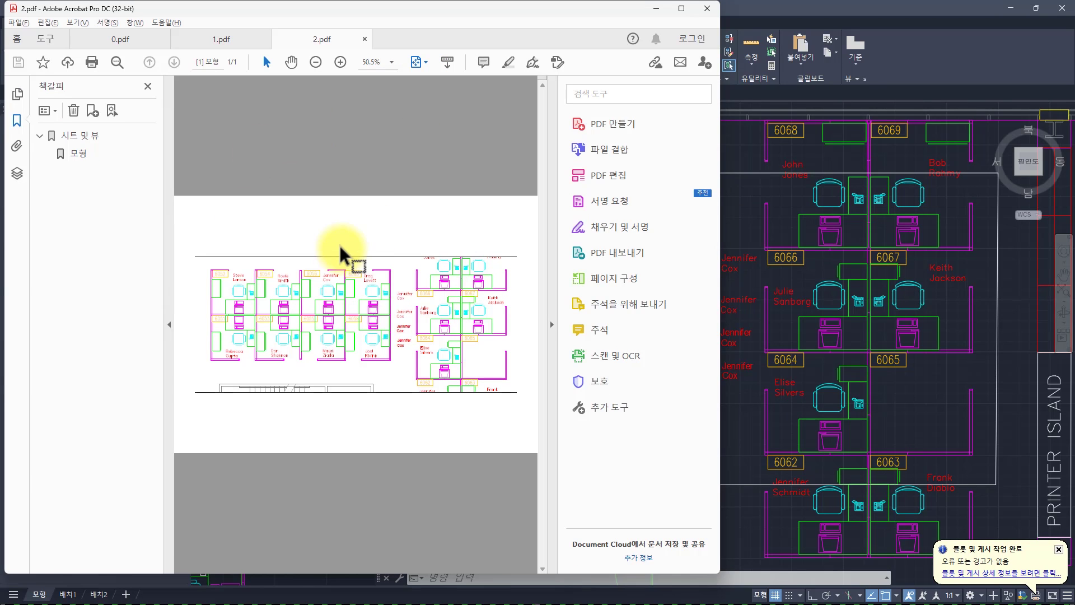
click(681, 8)
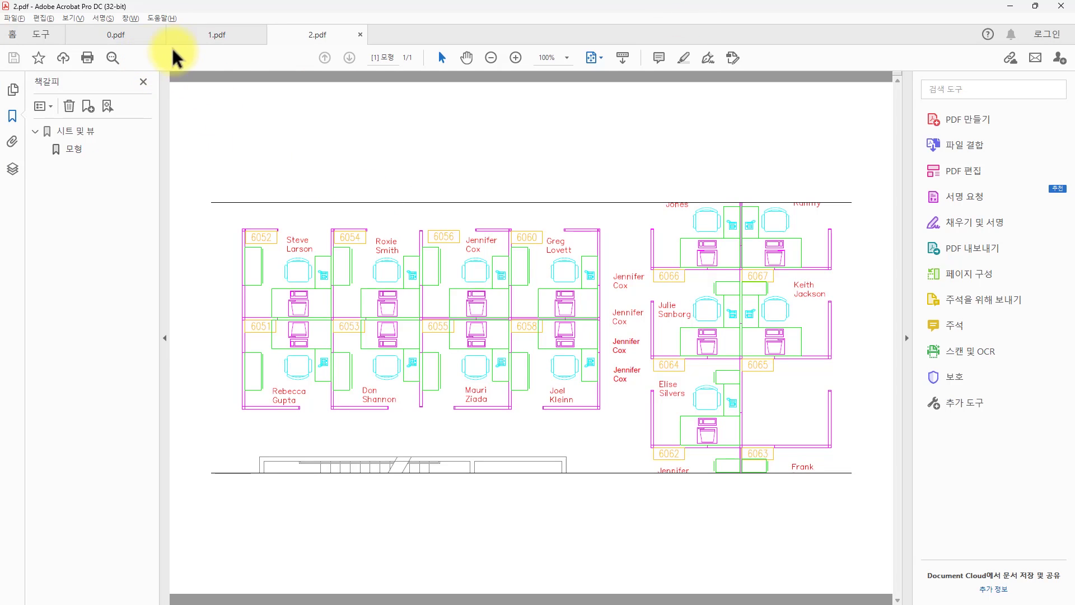
Show 0.pdf and try to select the SHX name text at the upper row of workstations
click(147, 38)
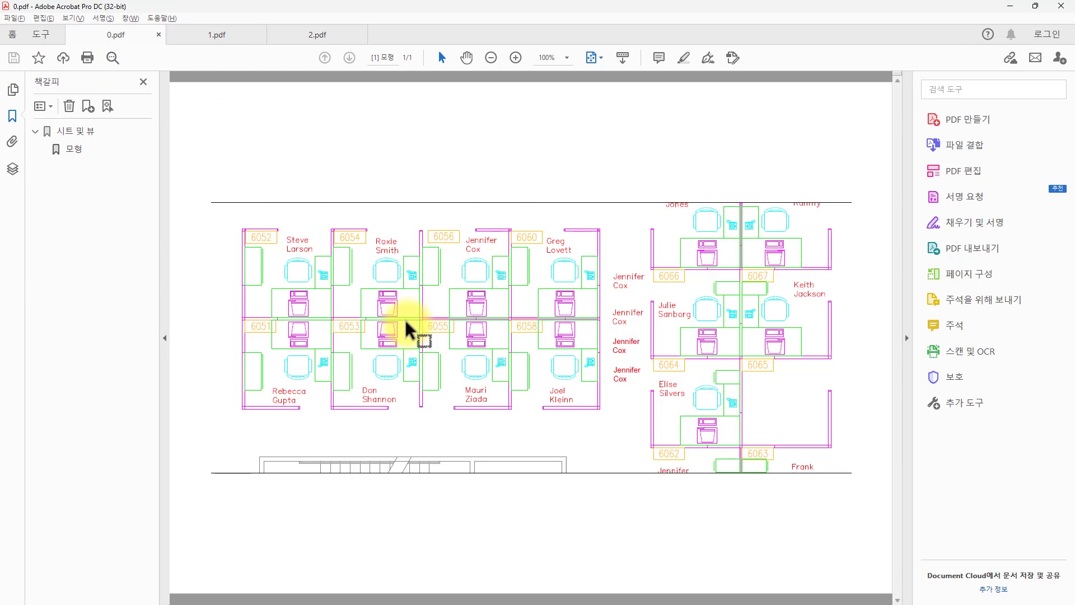
drag(280, 225, 320, 261)
click(399, 267)
Switch to AutoCAD and select the two bold name labels between the workstation blocks for inspection, leaving nothing selected at the end
key(alt+Tab)
click(626, 289)
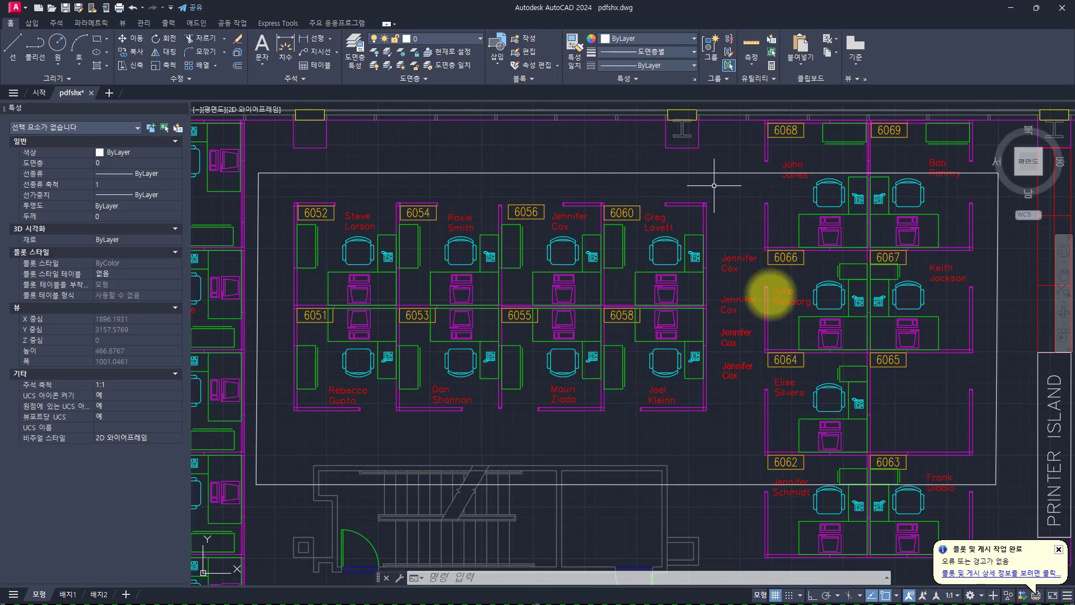
scroll(762, 361, up, 5)
click(715, 488)
click(599, 242)
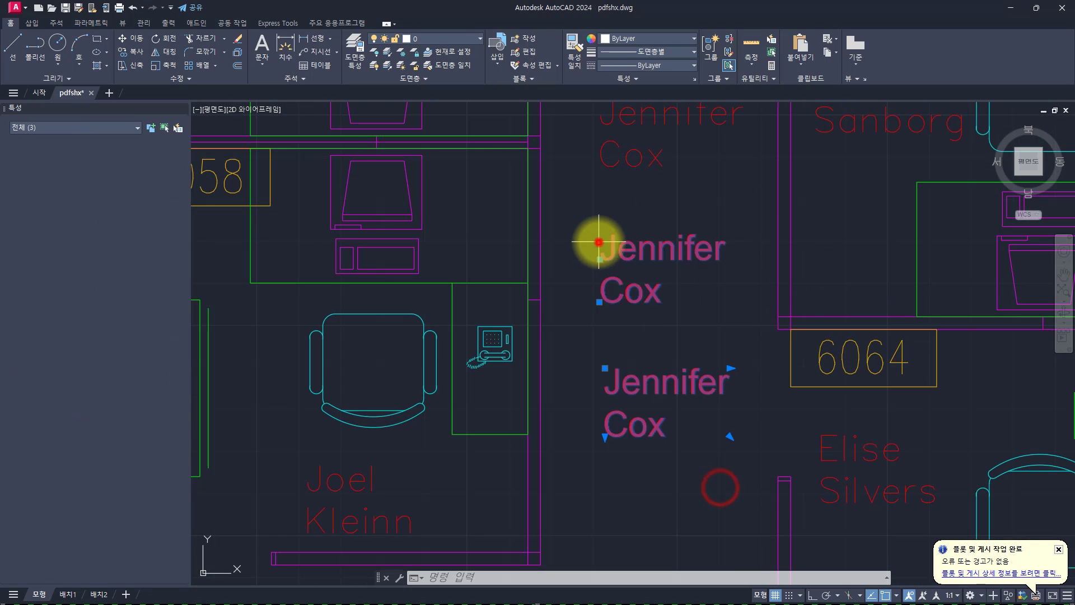
key(Escape)
key(Escape)
scroll(641, 424, down, 3)
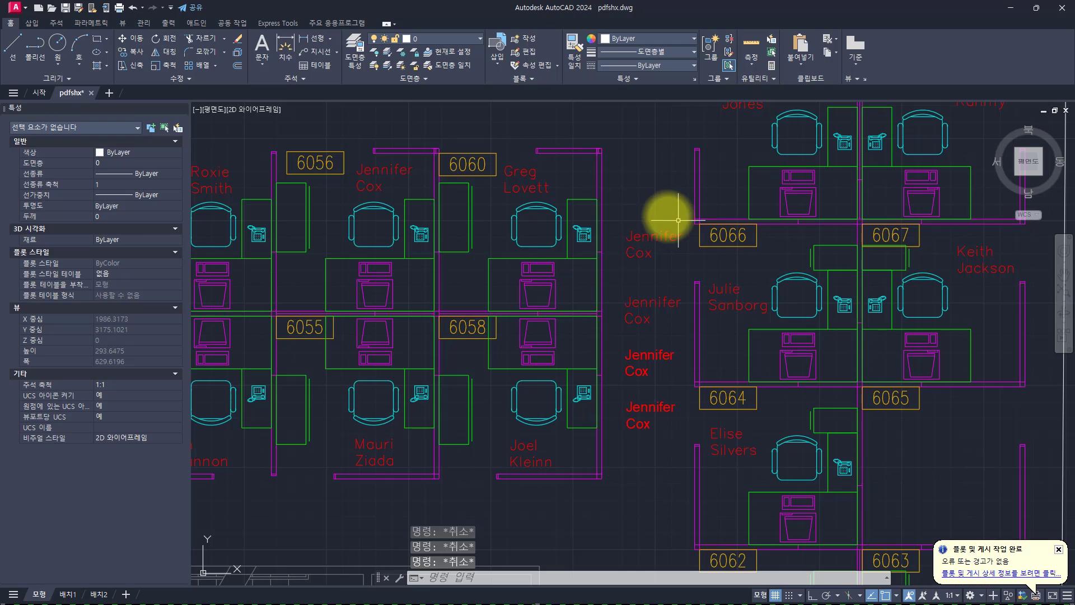
Examine the text type and style of each of the four stacked name labels between the workstation blocks, one at a time
click(665, 200)
click(626, 271)
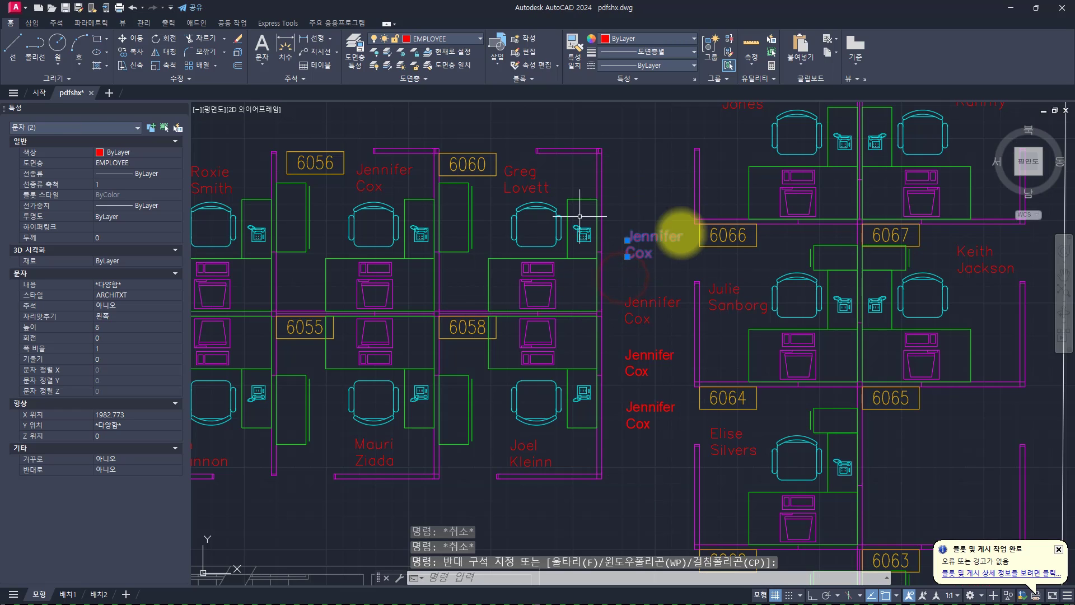
key(Escape)
click(665, 275)
click(635, 314)
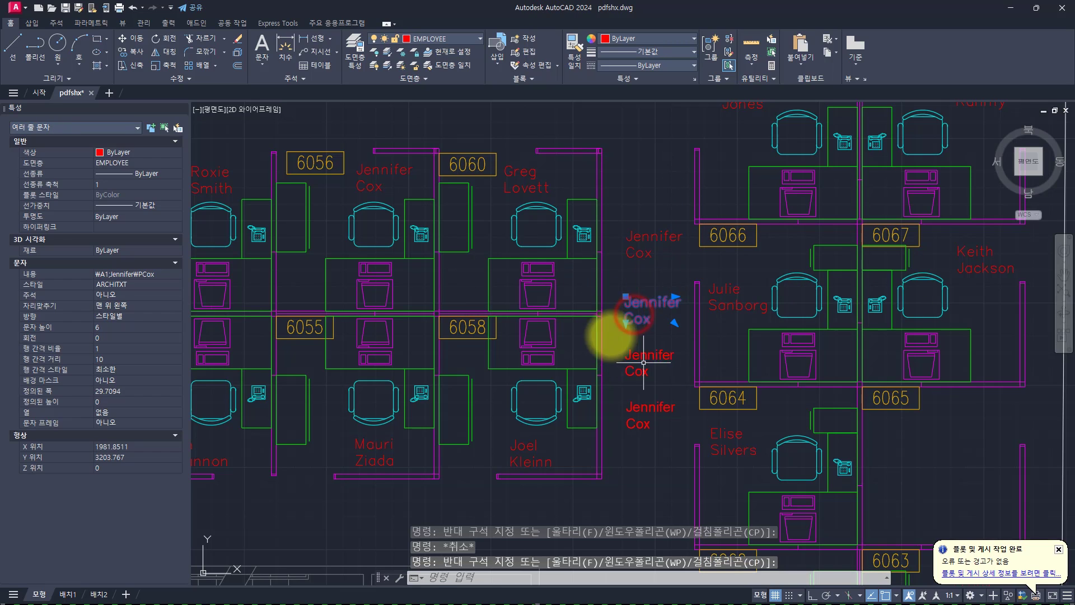
key(Escape)
click(658, 346)
click(627, 378)
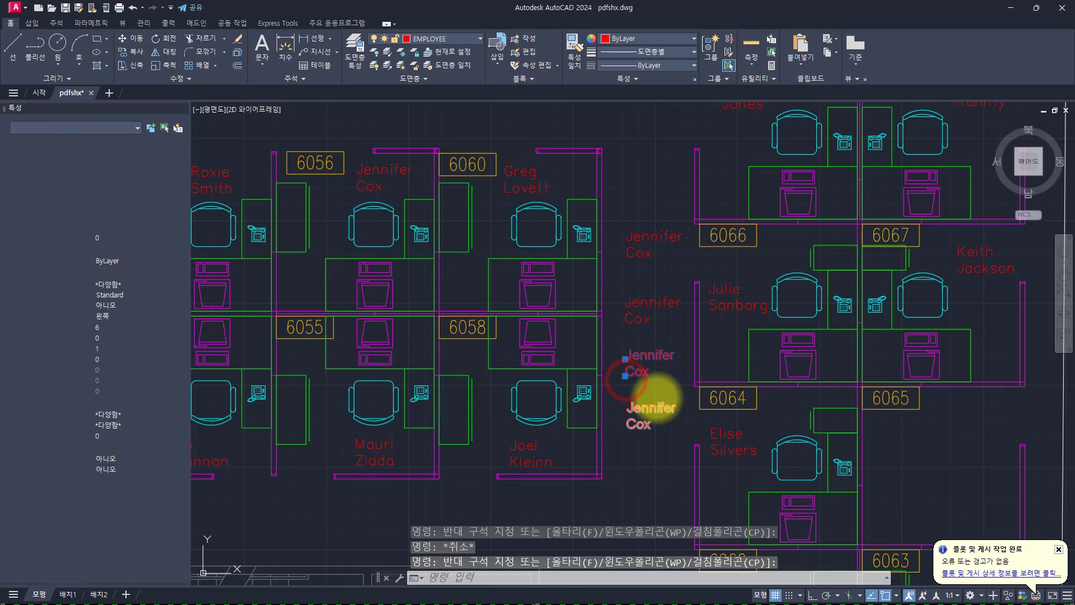
key(Escape)
click(655, 393)
click(629, 422)
key(Escape)
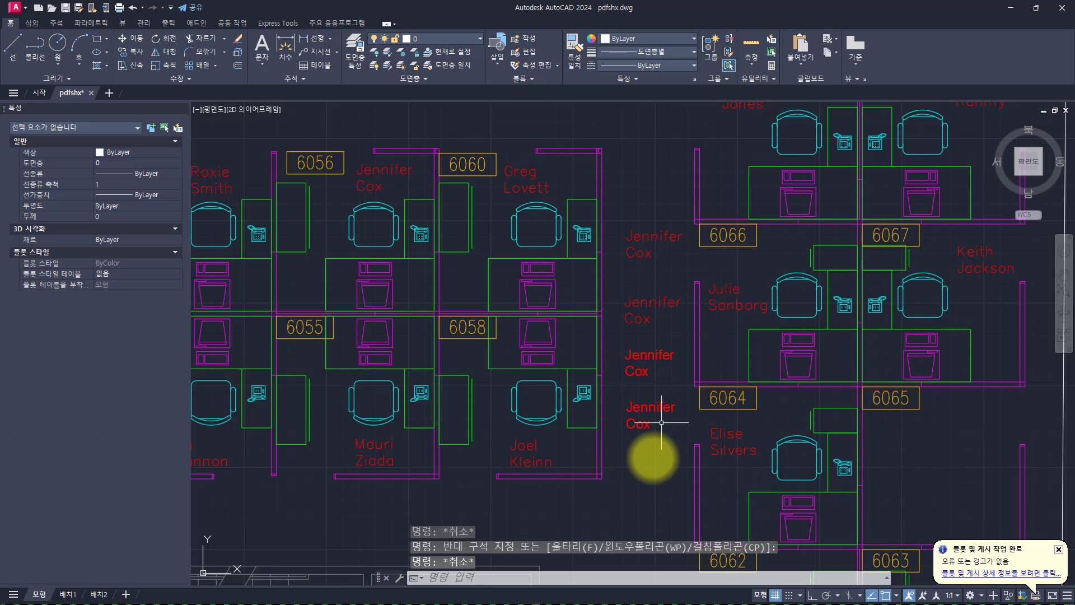
Select the two lower, bold name labels in the stacked column together
scroll(653, 458, down, 2)
click(654, 466)
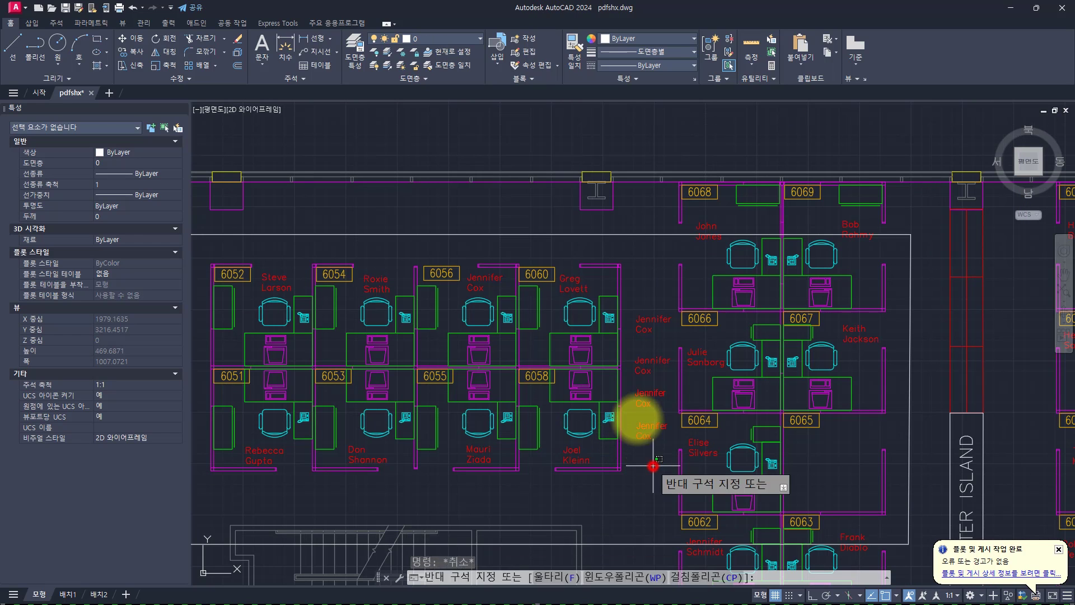
click(632, 385)
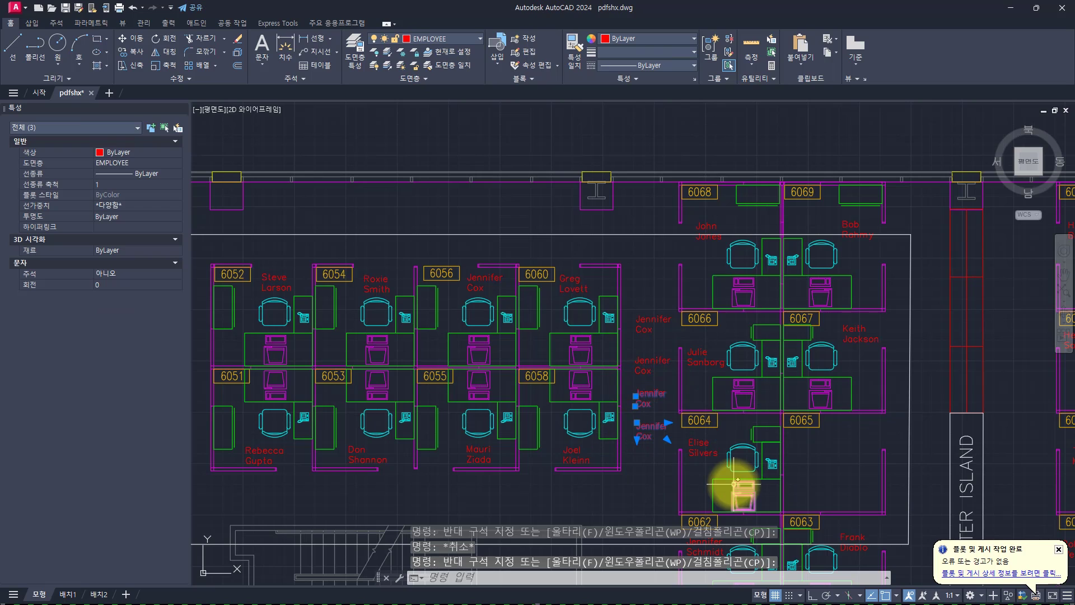
Switch to 0.pdf in the PDF viewer and test selecting the text of the two bold name labels
key(alt+Tab)
click(630, 313)
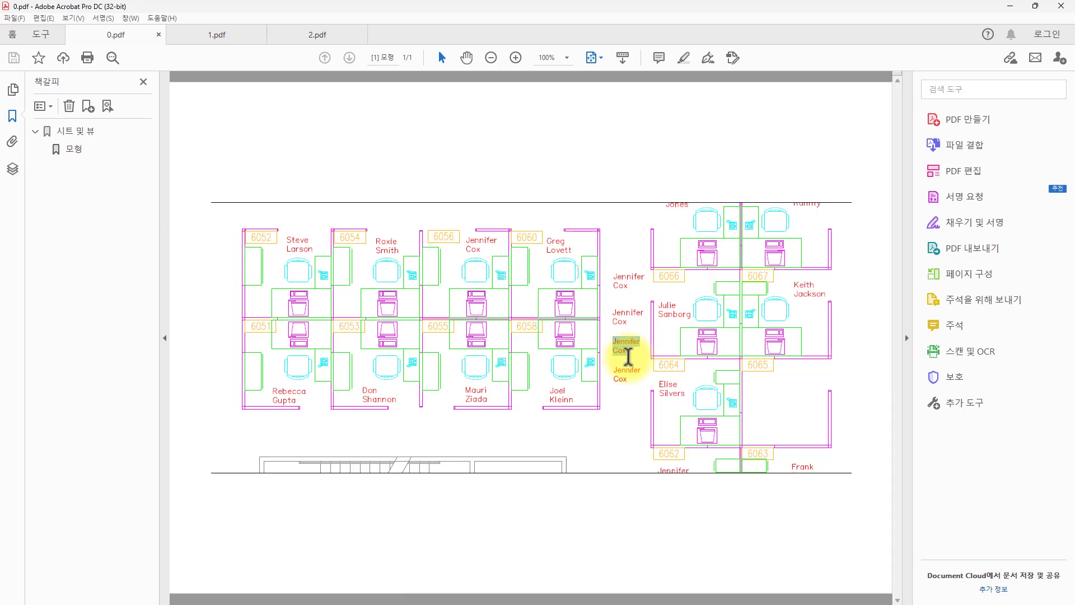
drag(631, 374, 631, 381)
click(625, 372)
double_click(620, 374)
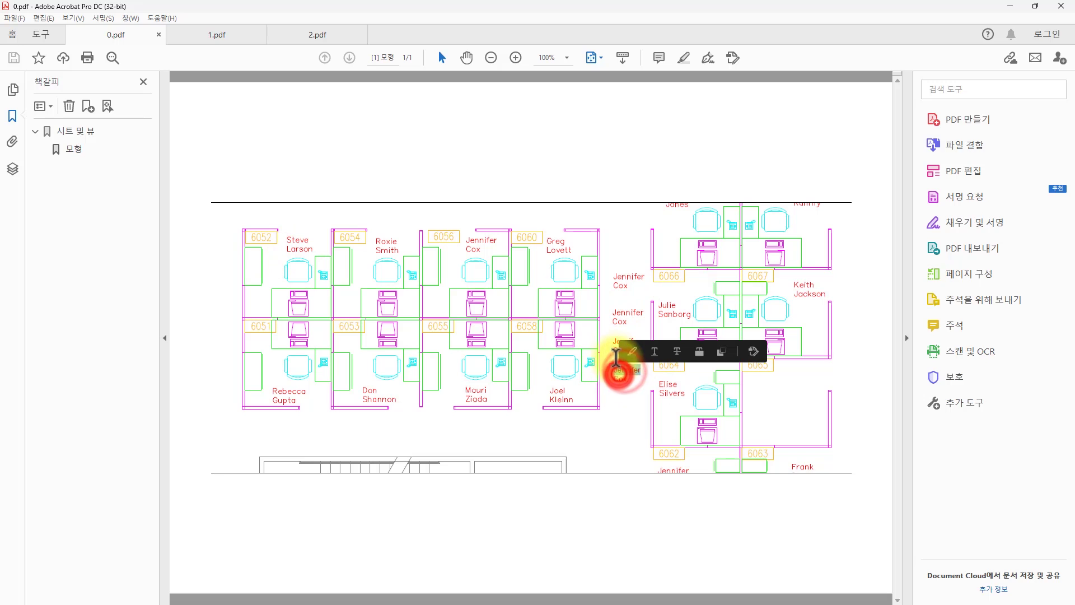
click(611, 352)
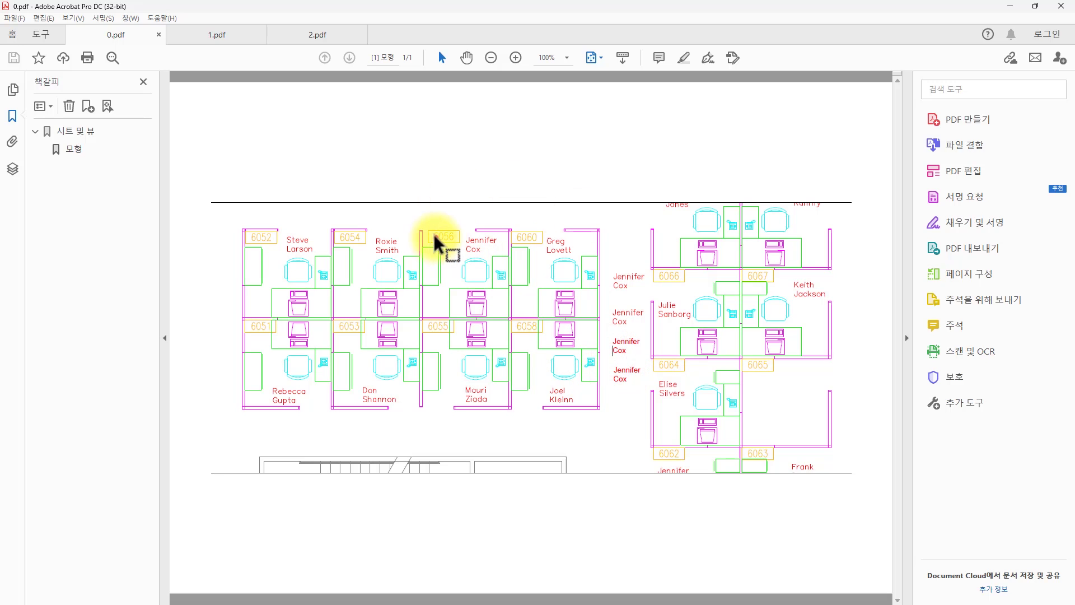
Try to select the SHX workstation numbers and names in the upper row of 0.pdf with area selections
mouse_move(433, 237)
mouse_down()
mouse_move(466, 245)
mouse_move(457, 248)
mouse_up()
drag(342, 225, 410, 269)
drag(304, 216, 370, 261)
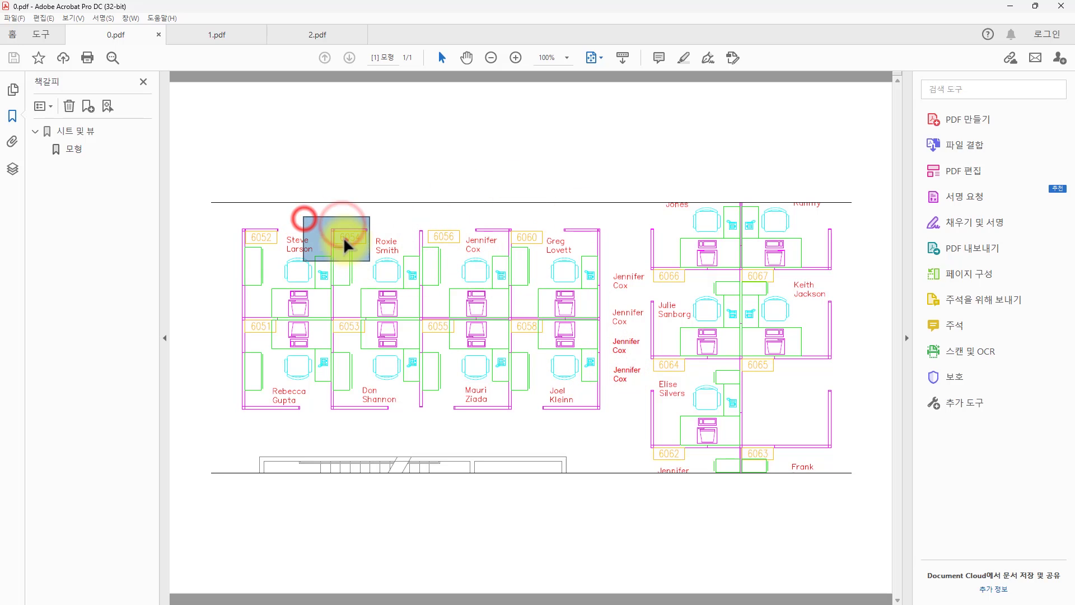
click(346, 241)
drag(256, 230, 320, 250)
drag(352, 164, 475, 312)
click(430, 166)
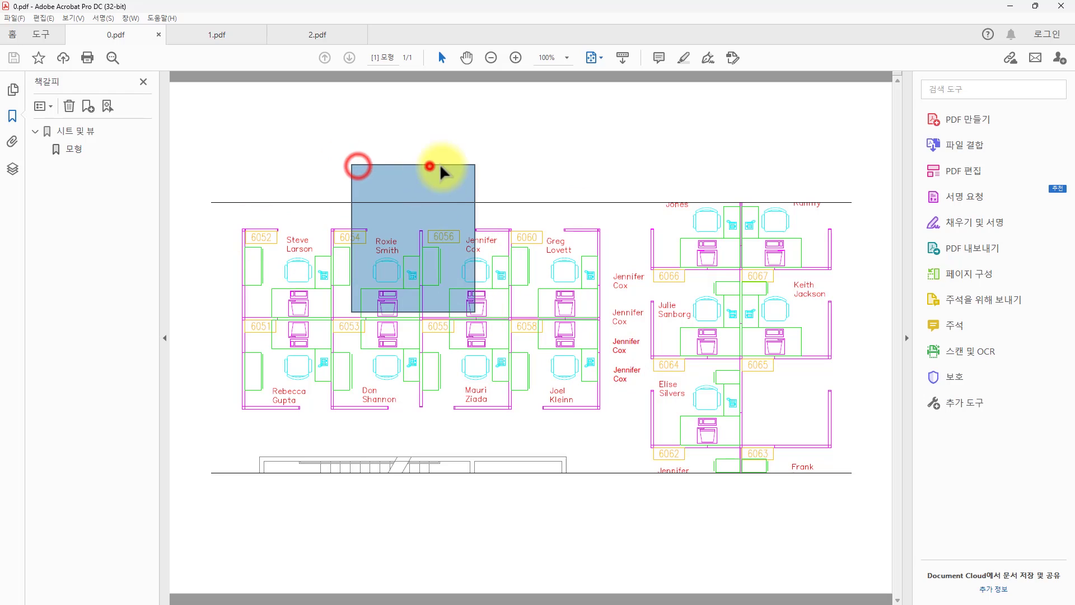
drag(610, 188, 600, 190)
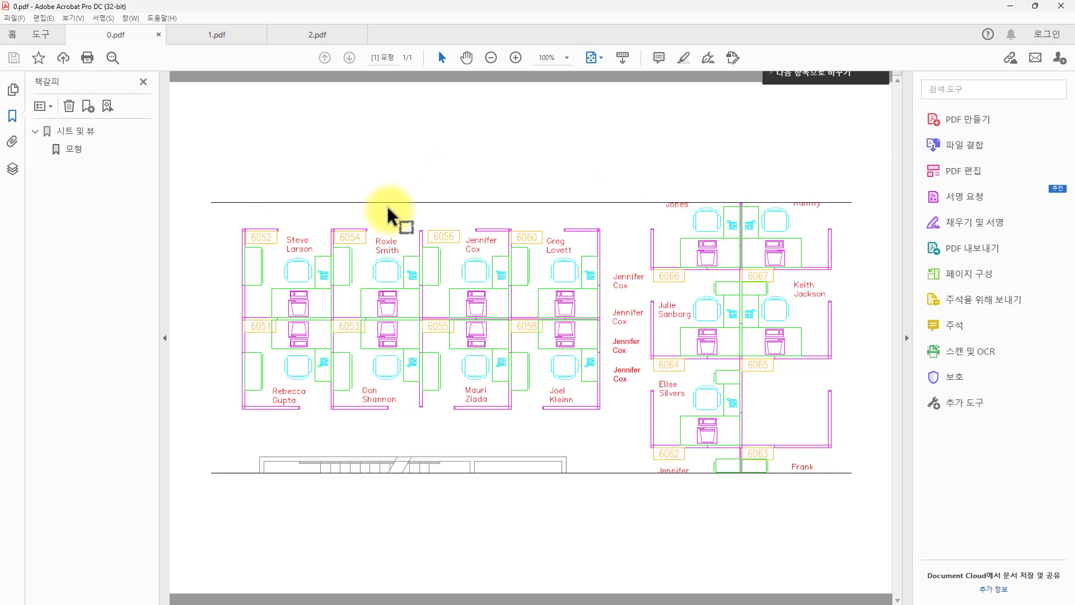
Search 0.pdf for the first name of the occupant of workstation 6052 and close the search
text(ve)
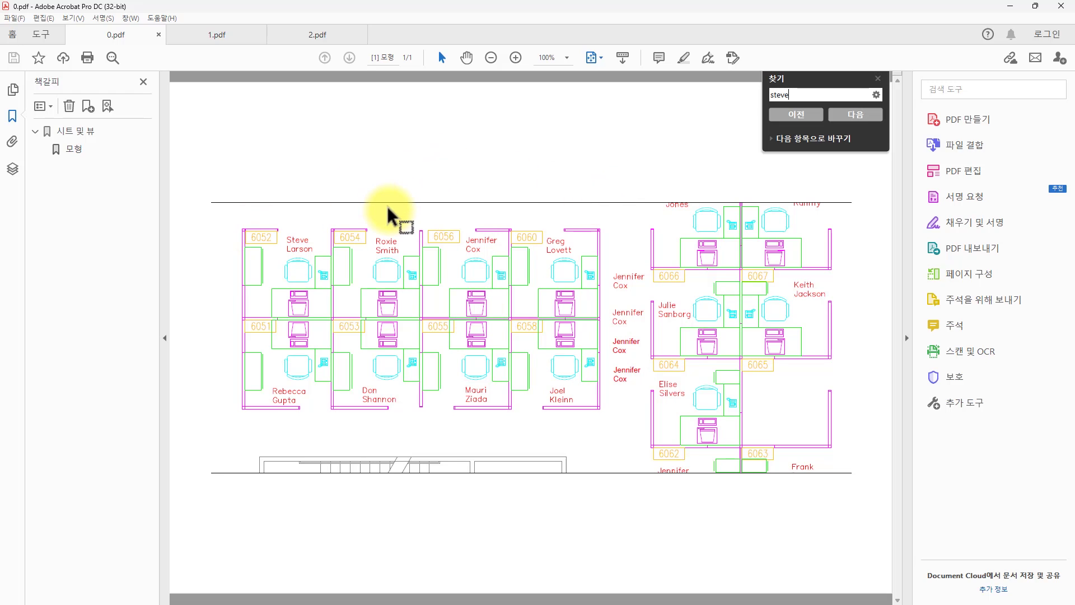
key(Return)
key(Return)
key(Escape)
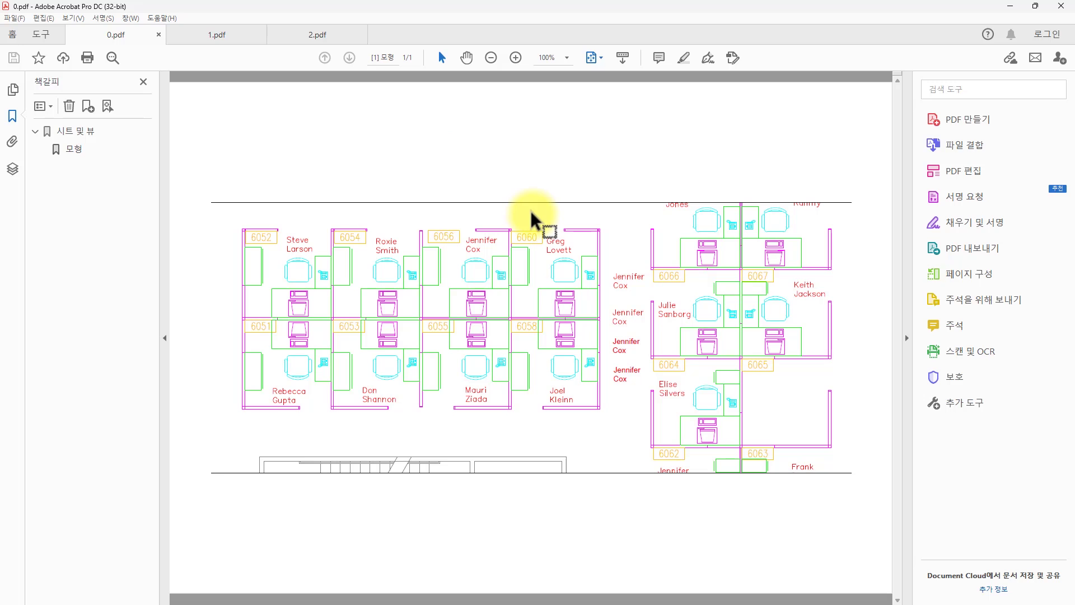
Show the comments list of 1.pdf and test selecting the text of the two bold name labels
click(222, 34)
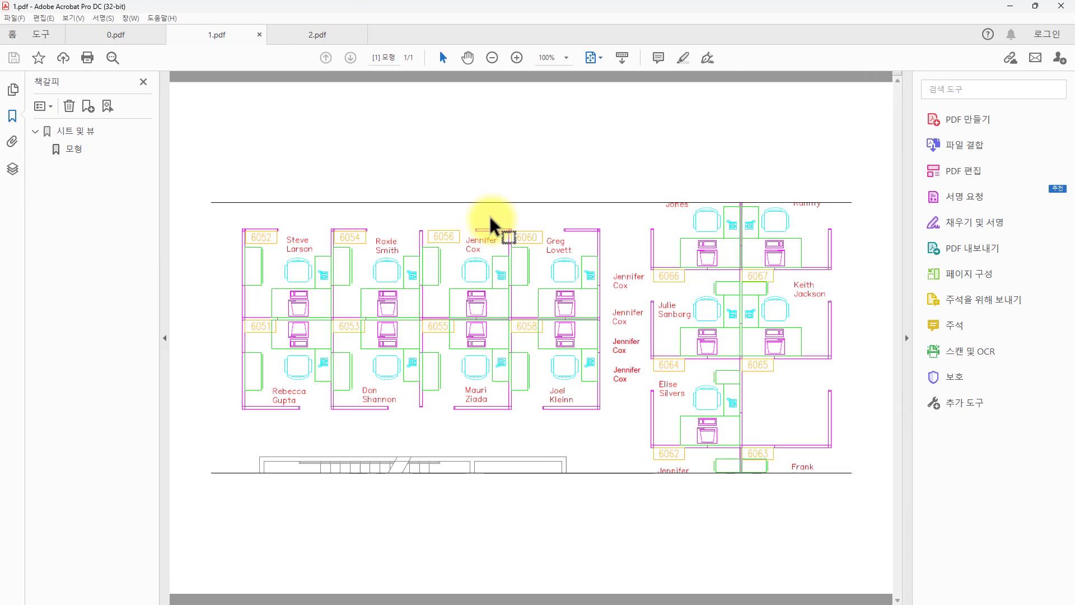
click(953, 326)
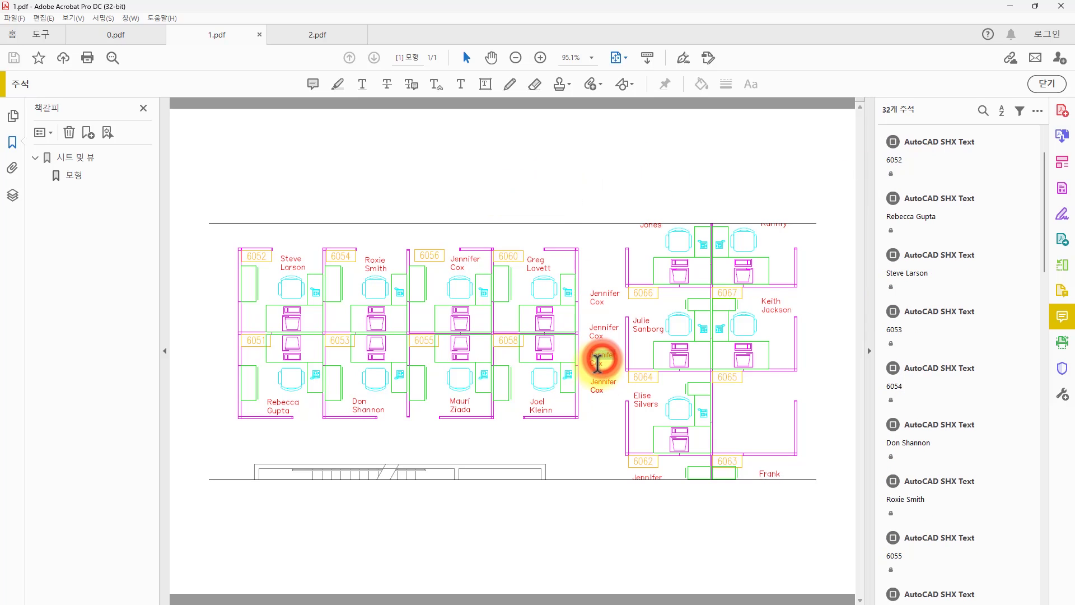
click(598, 368)
double_click(599, 383)
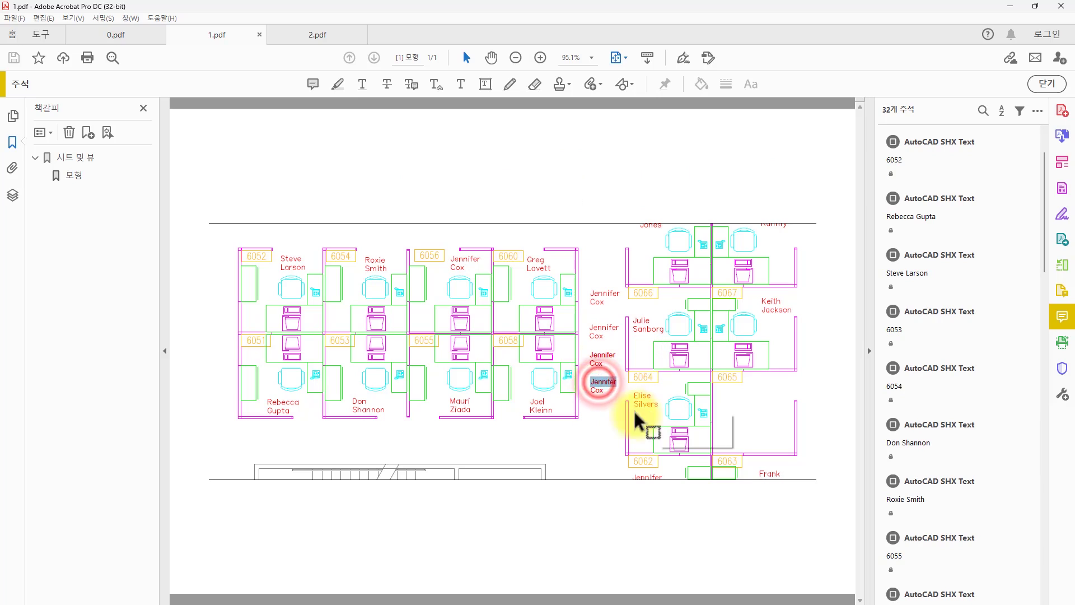
click(601, 407)
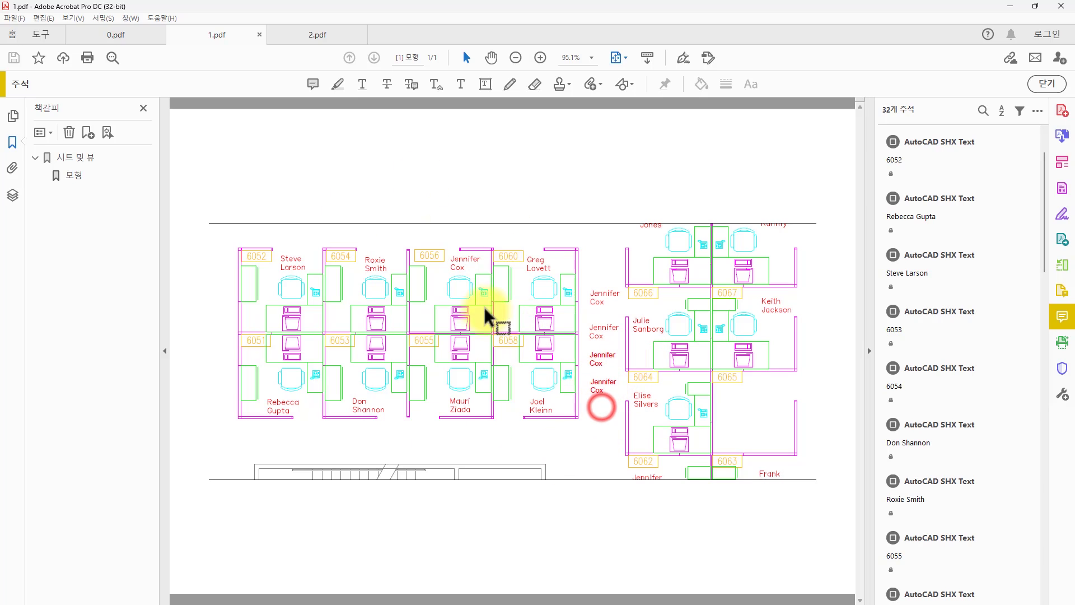
Search 1.pdf for the first name of the occupant of workstation 6052
key(ctrl+f)
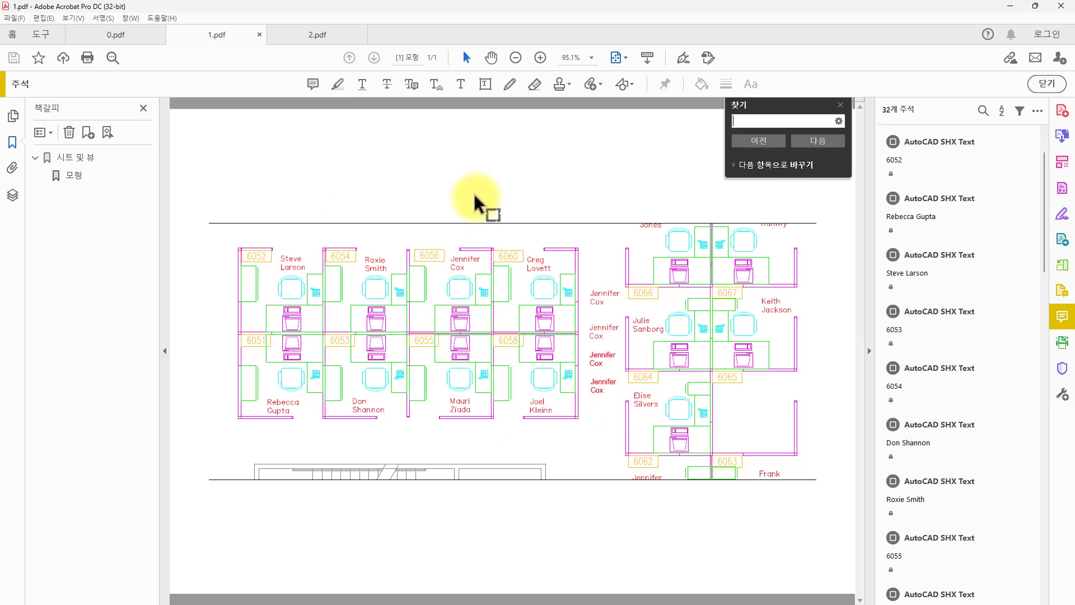
text(steve)
key(Return)
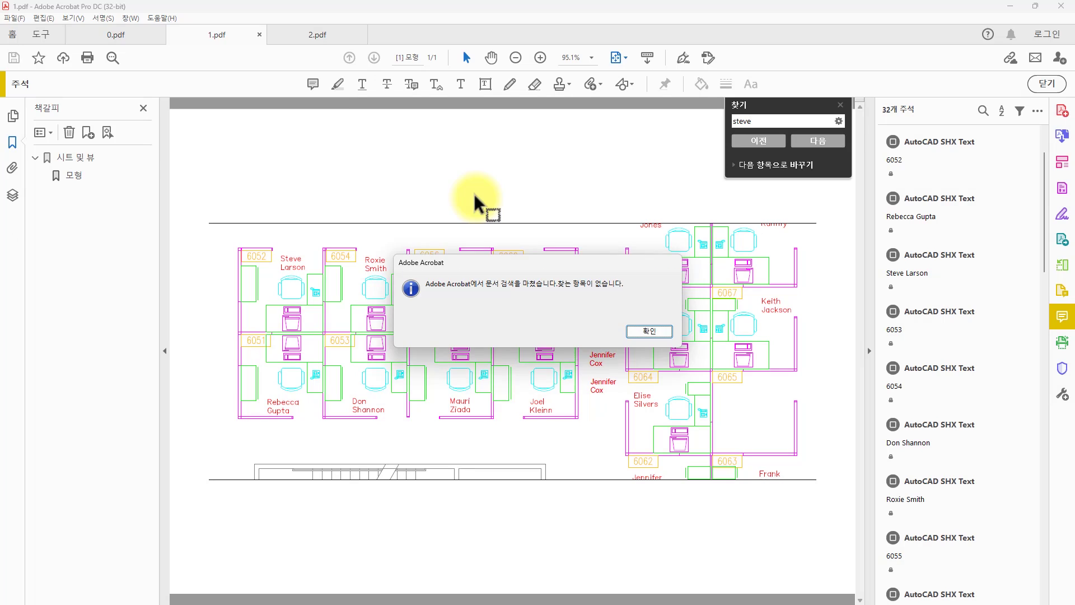
Include comments in the 1.pdf search and search again for the first name of the occupant of workstation 6052
key(Return)
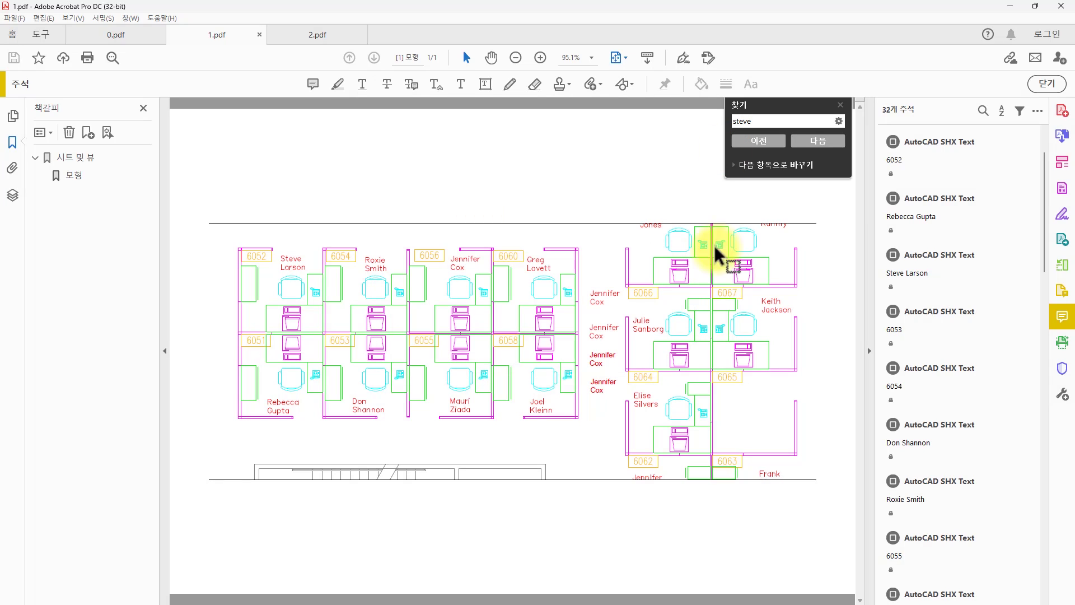
click(839, 122)
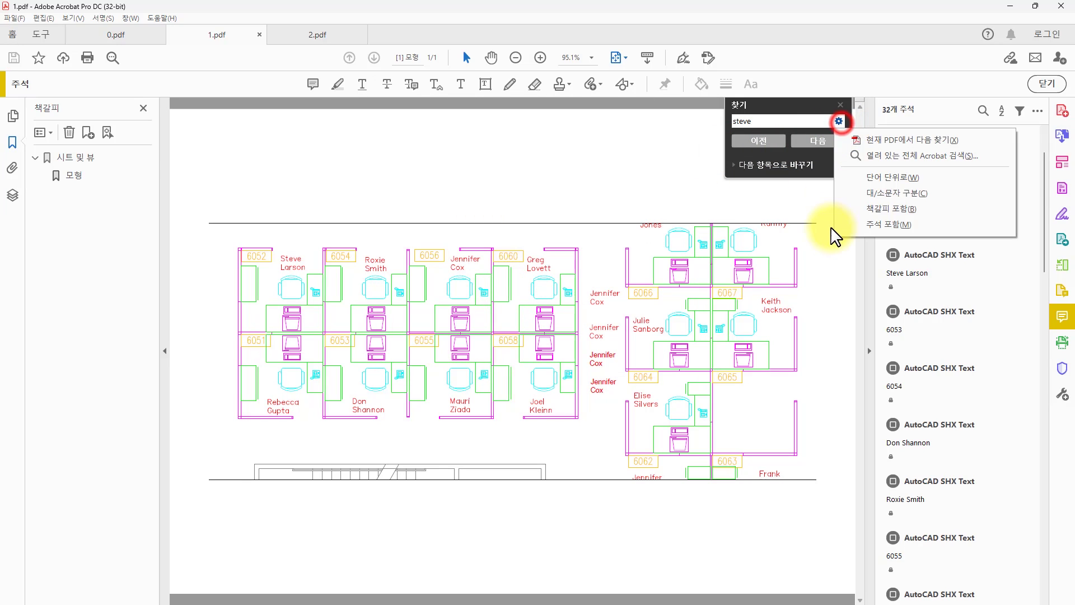
click(890, 226)
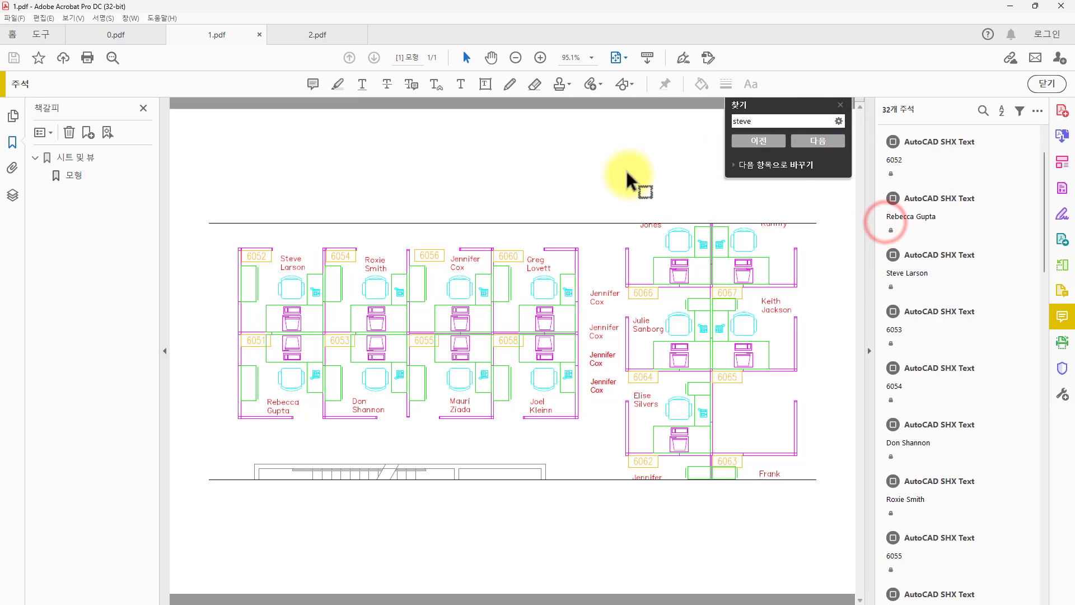
click(818, 141)
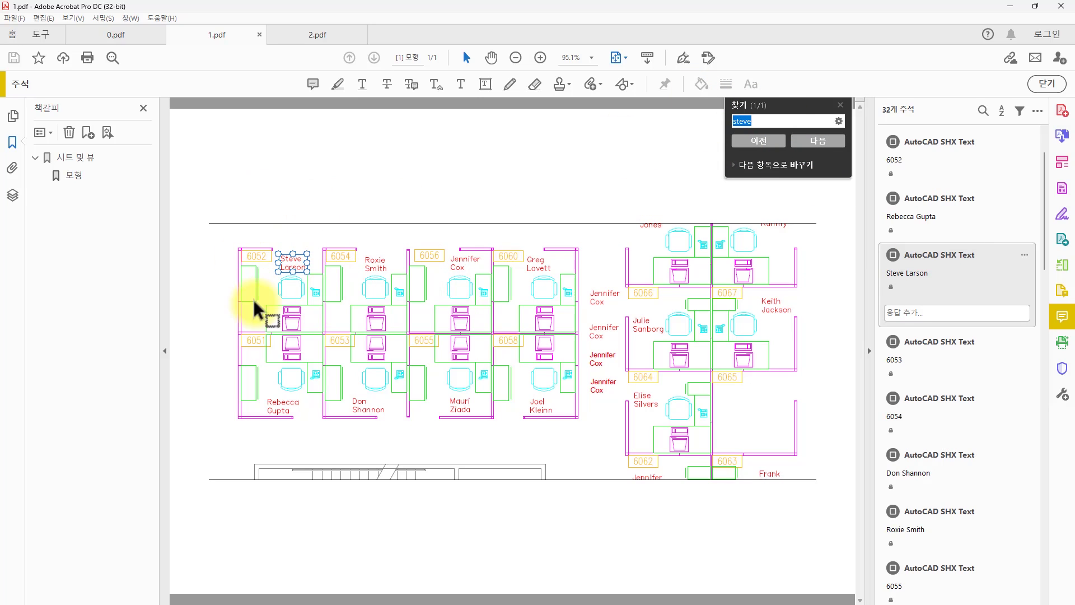
Search 1.pdf, comments included, for the surname of the occupant of workstation 6056 and go through the matches
click(778, 120)
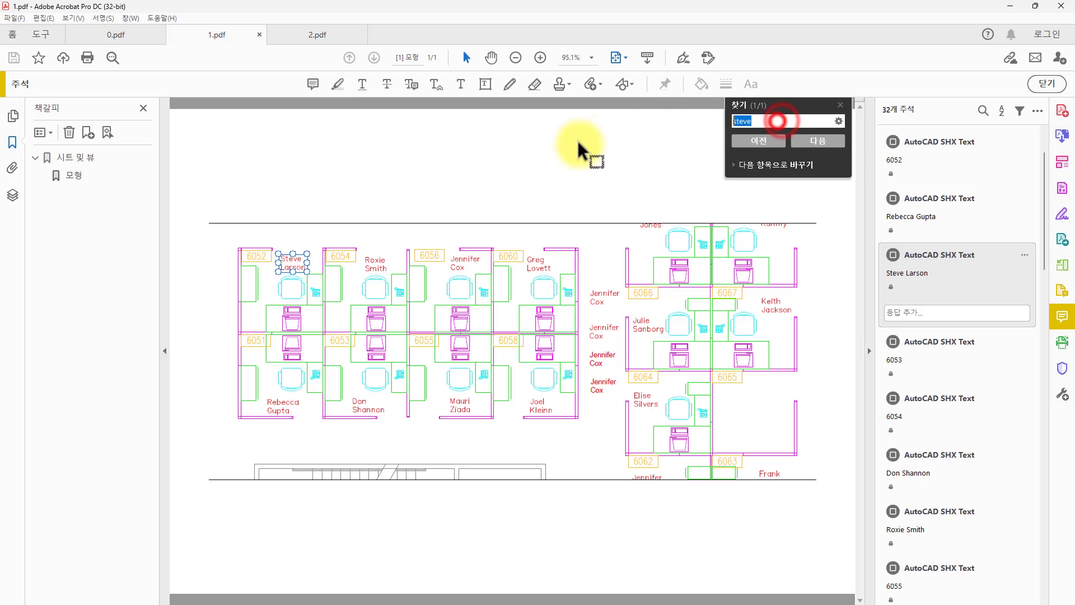
text(cox)
key(Return)
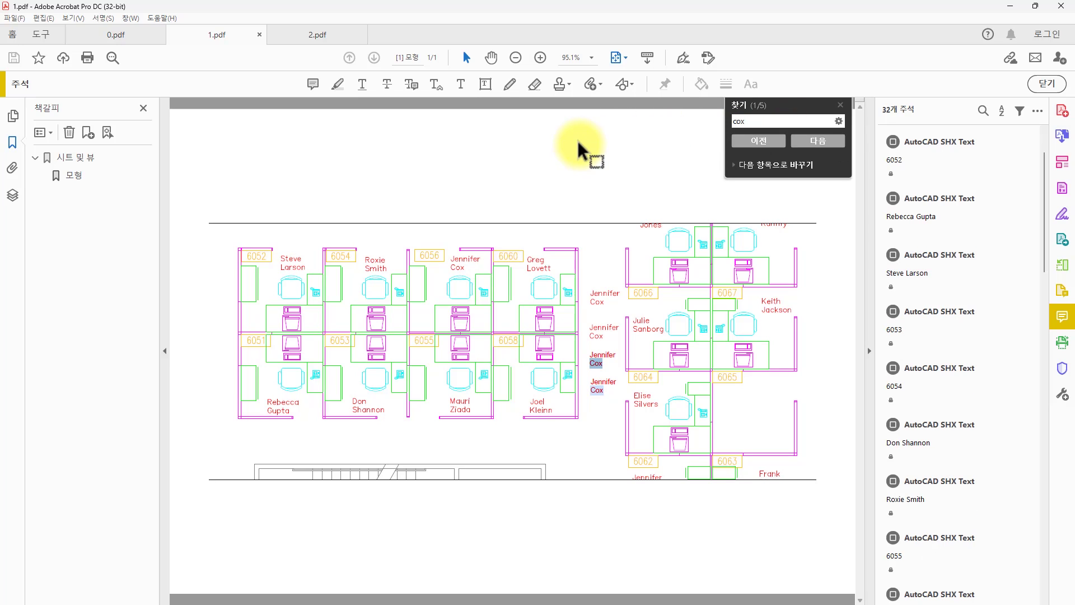
click(833, 143)
click(833, 143)
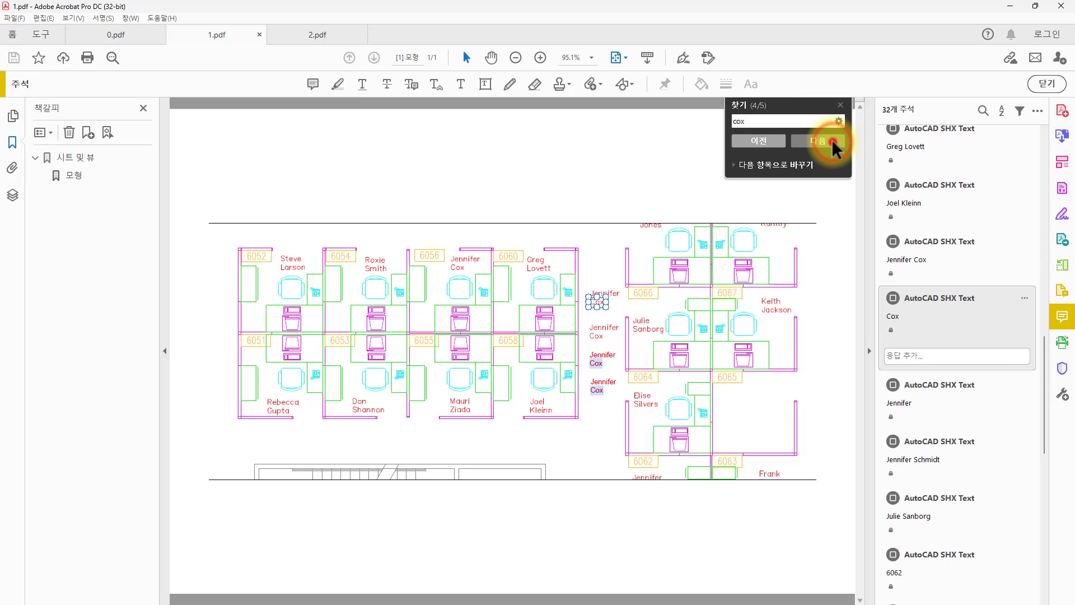
click(583, 163)
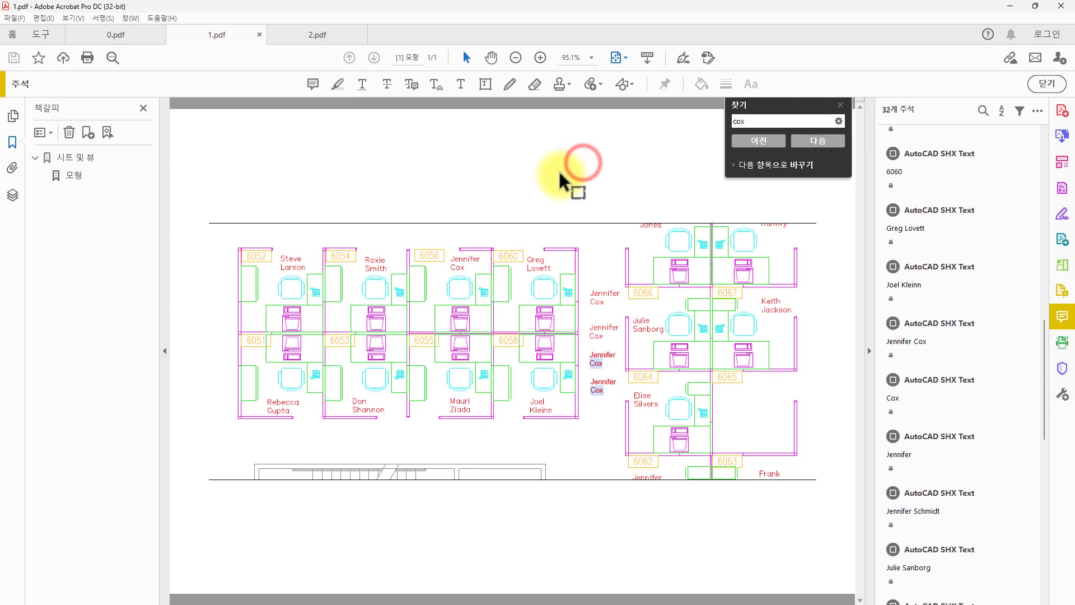
key(Escape)
Select the SHX comment boxes on the names at workstations 6056 and 6054, comparing them with the upper bold name label's text
click(944, 320)
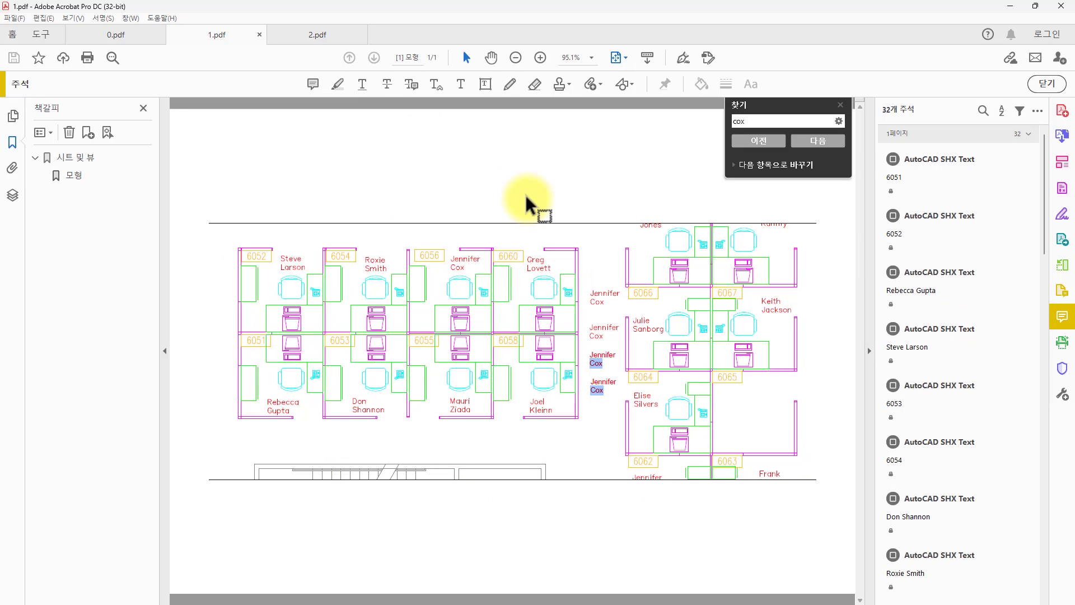
click(463, 258)
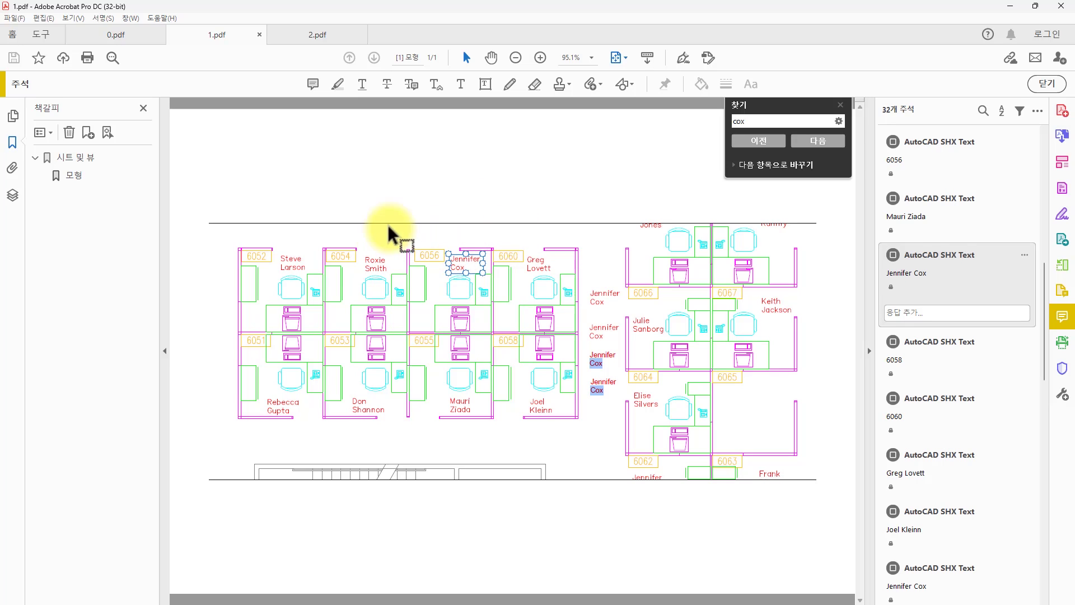
click(373, 260)
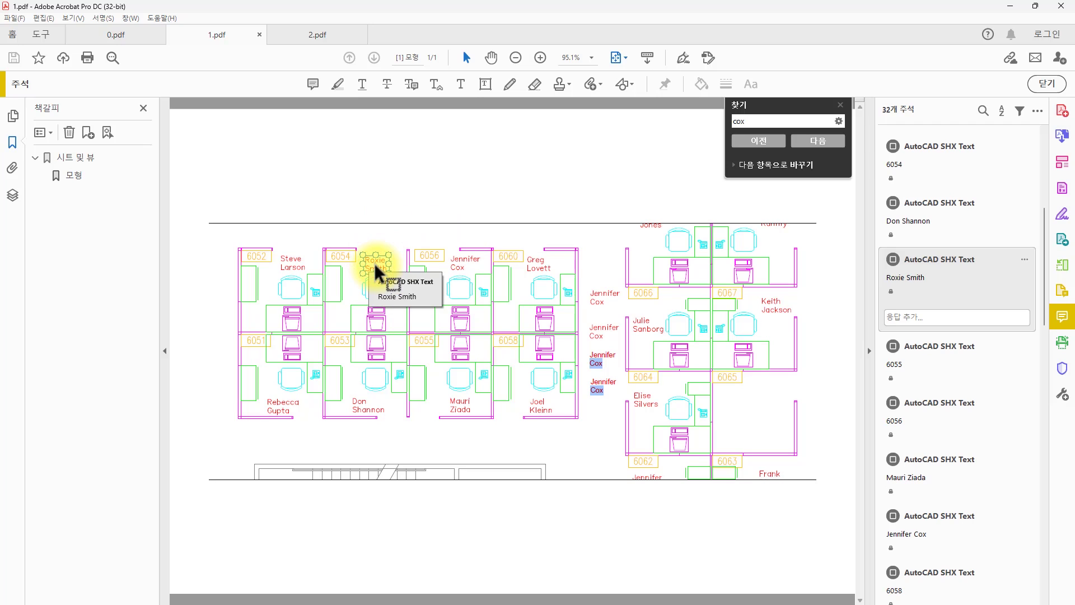
click(597, 368)
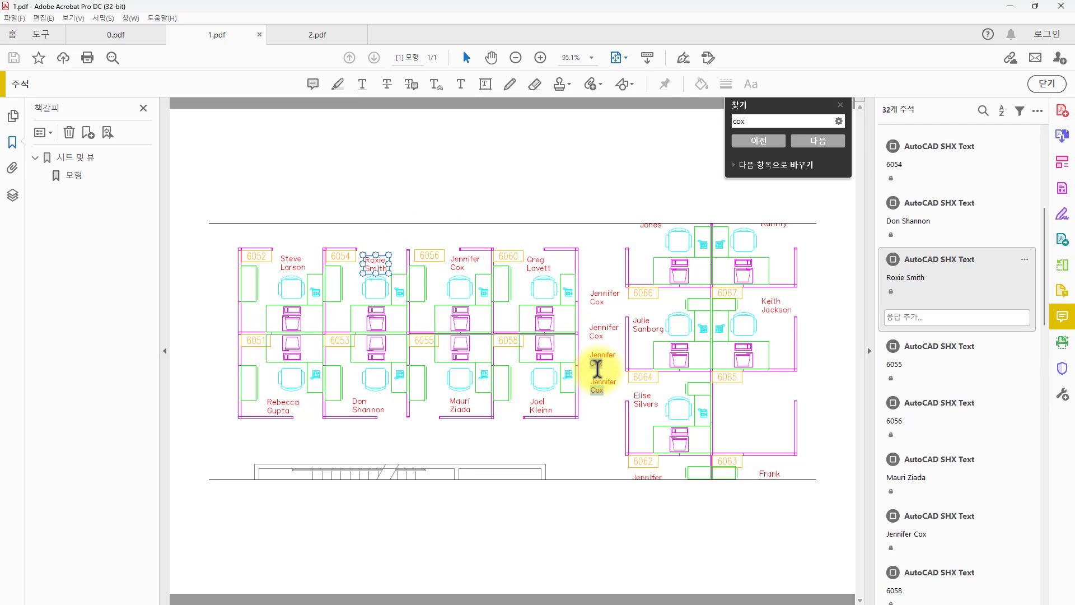
double_click(601, 358)
click(377, 262)
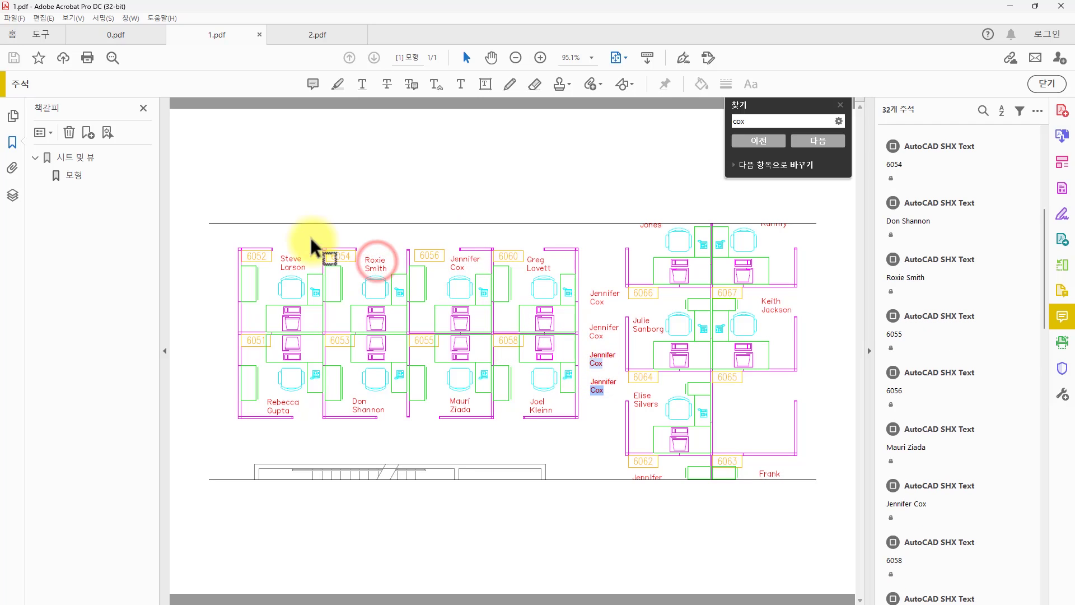
click(370, 259)
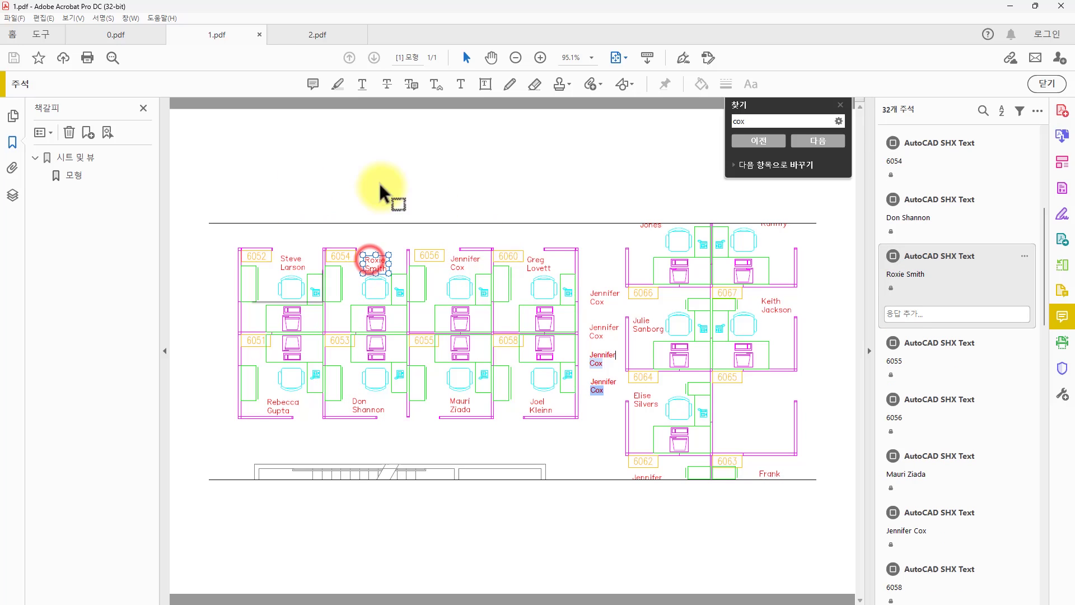
click(454, 194)
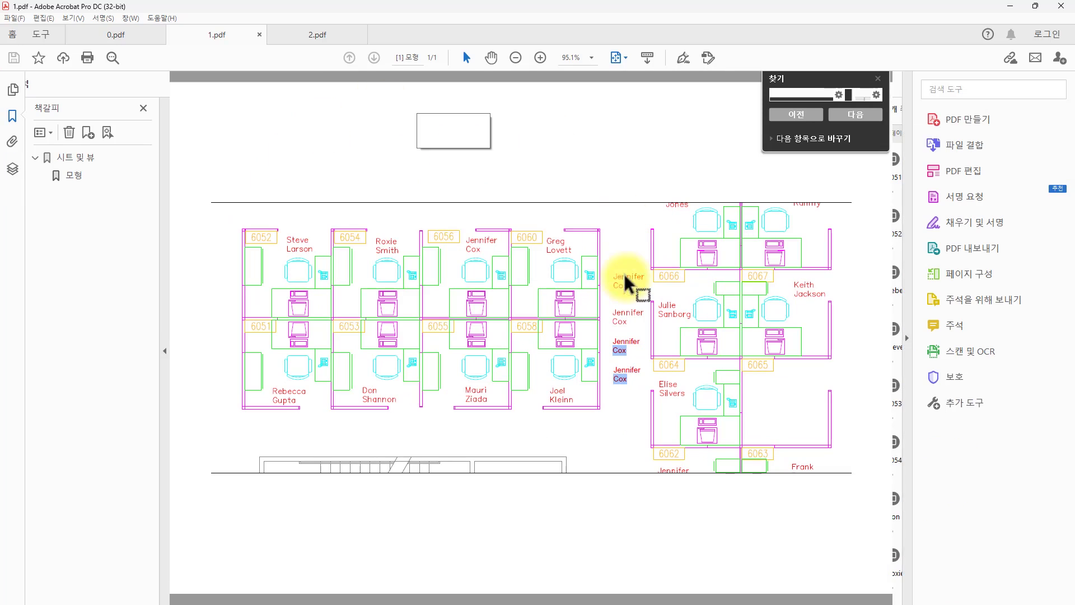
In 2.pdf, select the SHX name at workstation 6054 and the numbers 6054 and 6060, and show the comments list
click(315, 35)
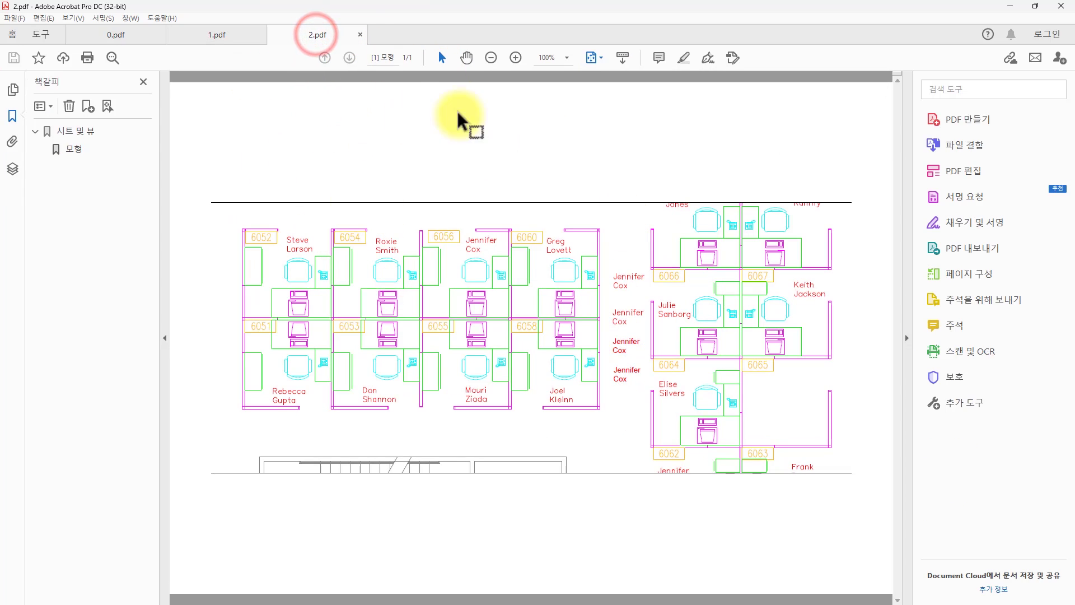
double_click(385, 242)
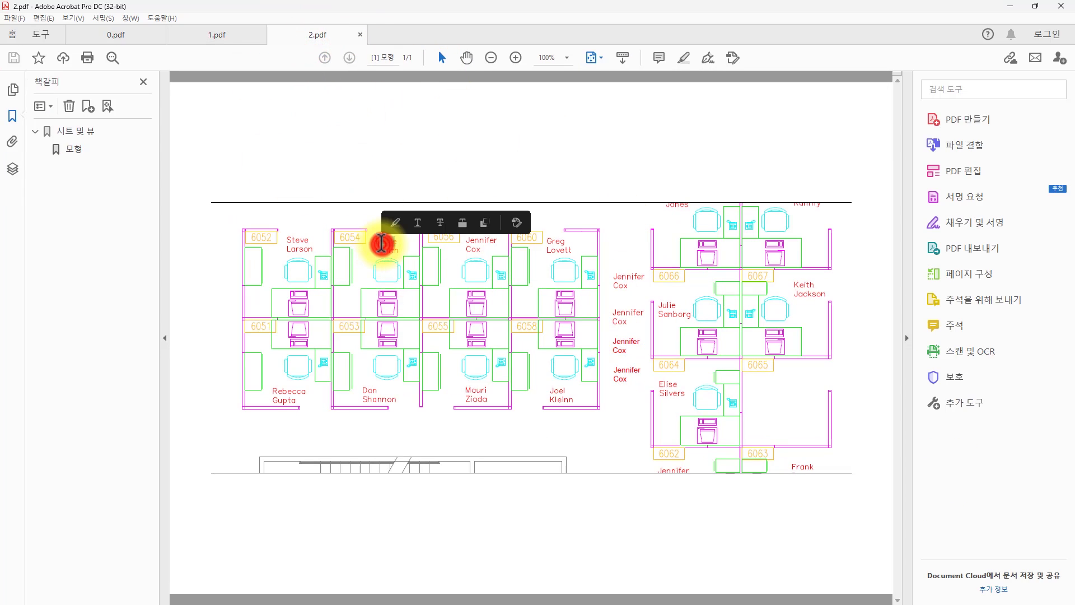
double_click(348, 238)
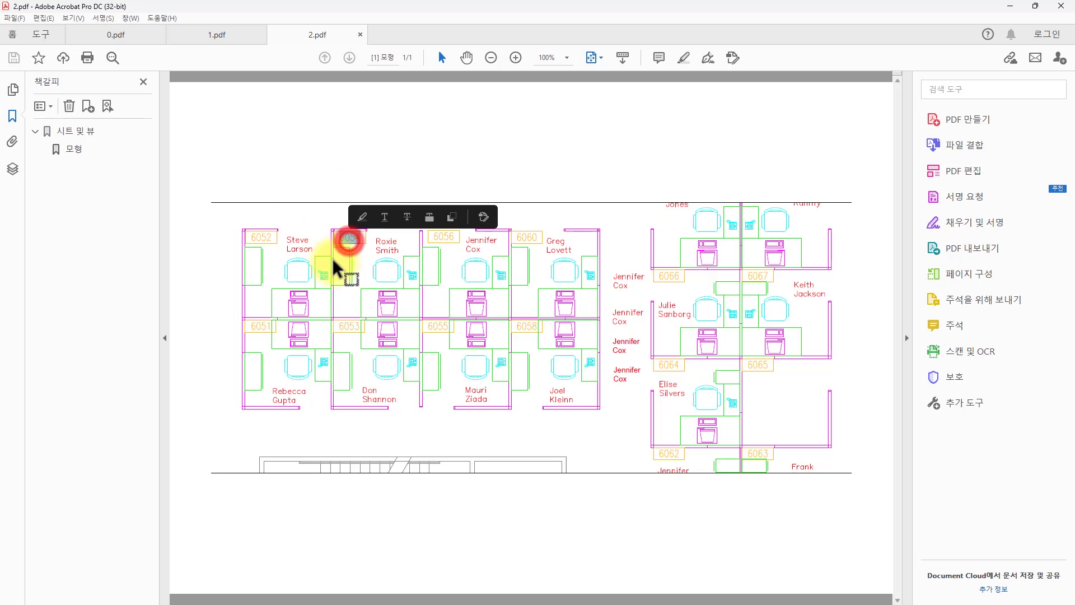
double_click(529, 237)
click(934, 324)
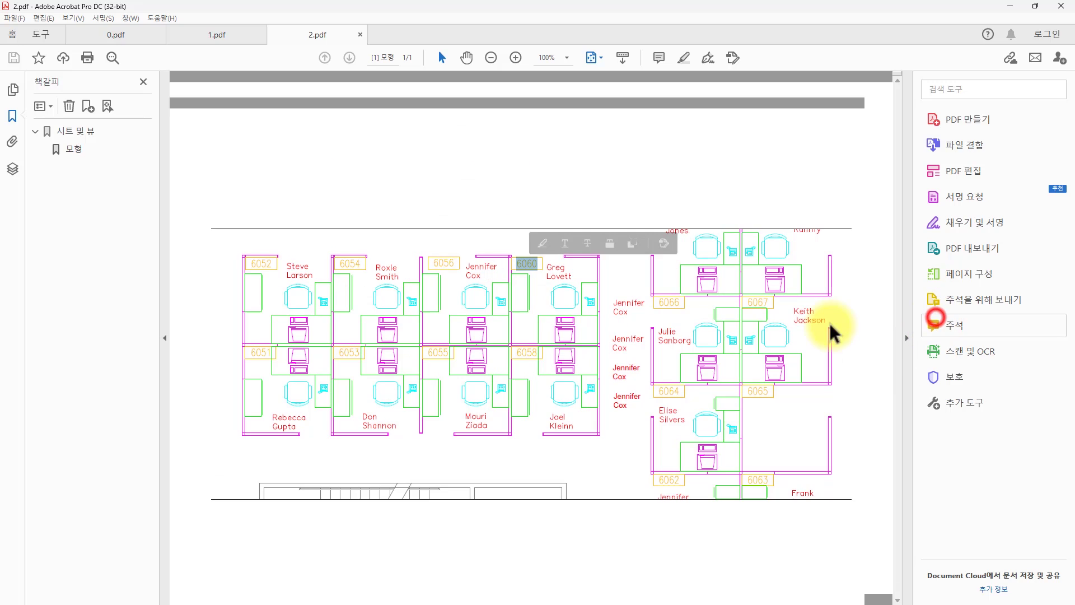
click(564, 159)
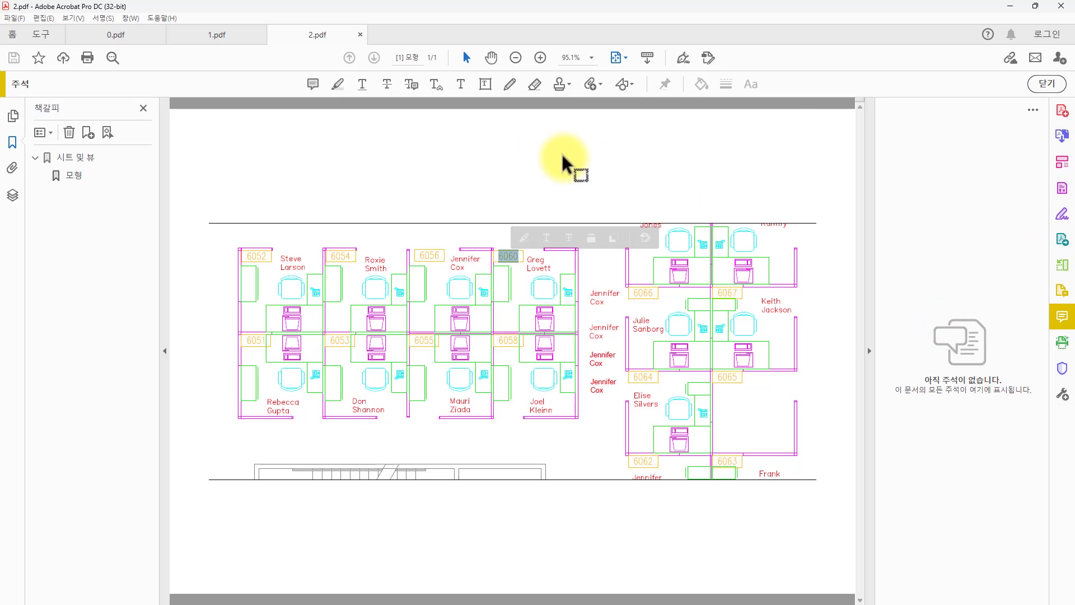
Search 2.pdf for the surname of the occupant of workstation 6056 without including comments, and close the comments list
key(ctrl+f)
click(839, 121)
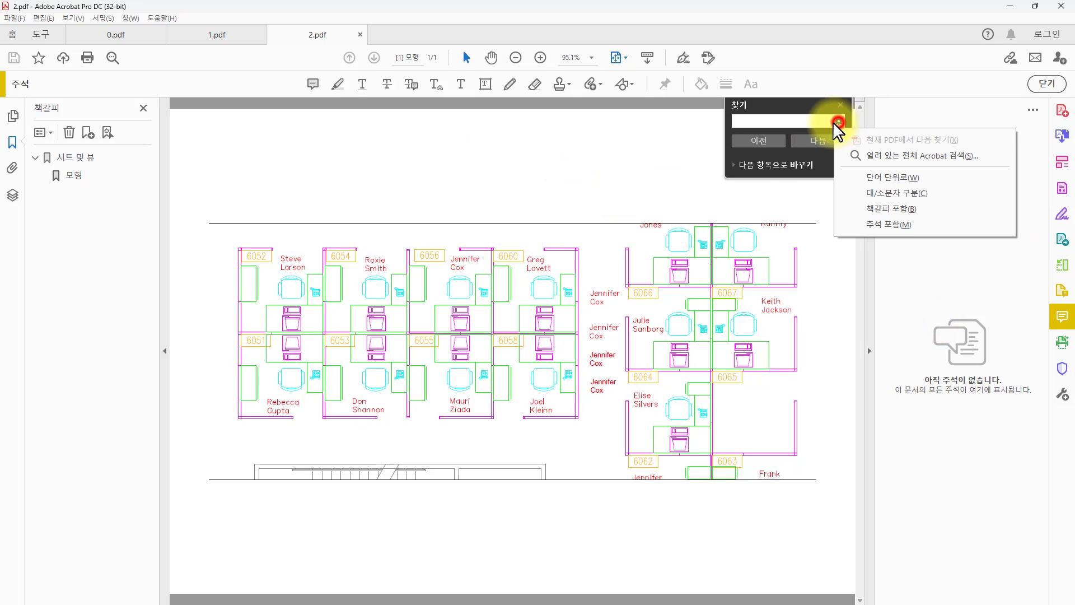
click(773, 119)
text(cox)
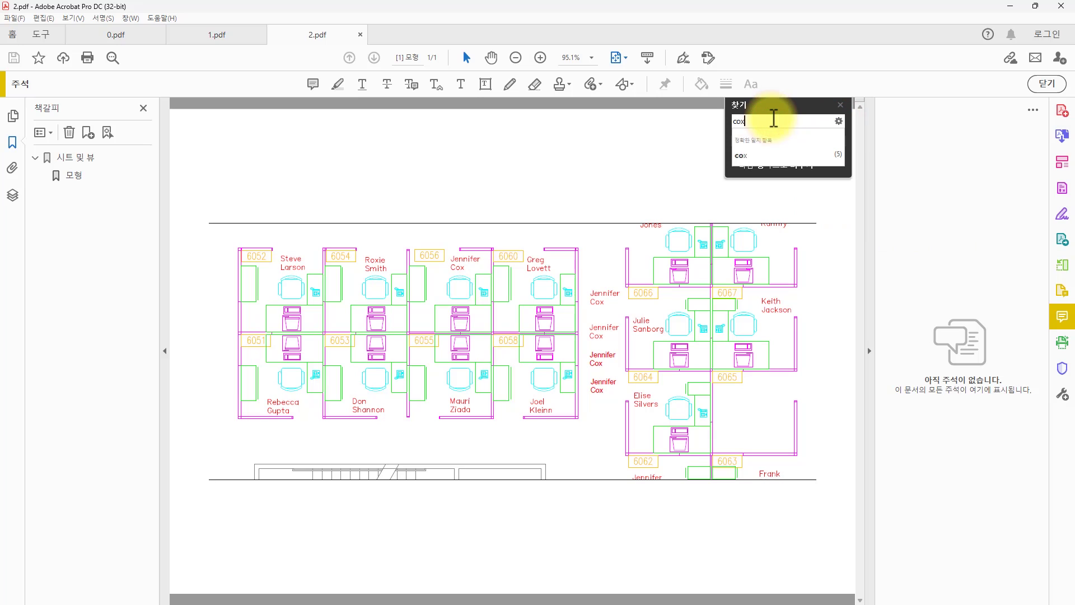
key(Return)
key(Return)
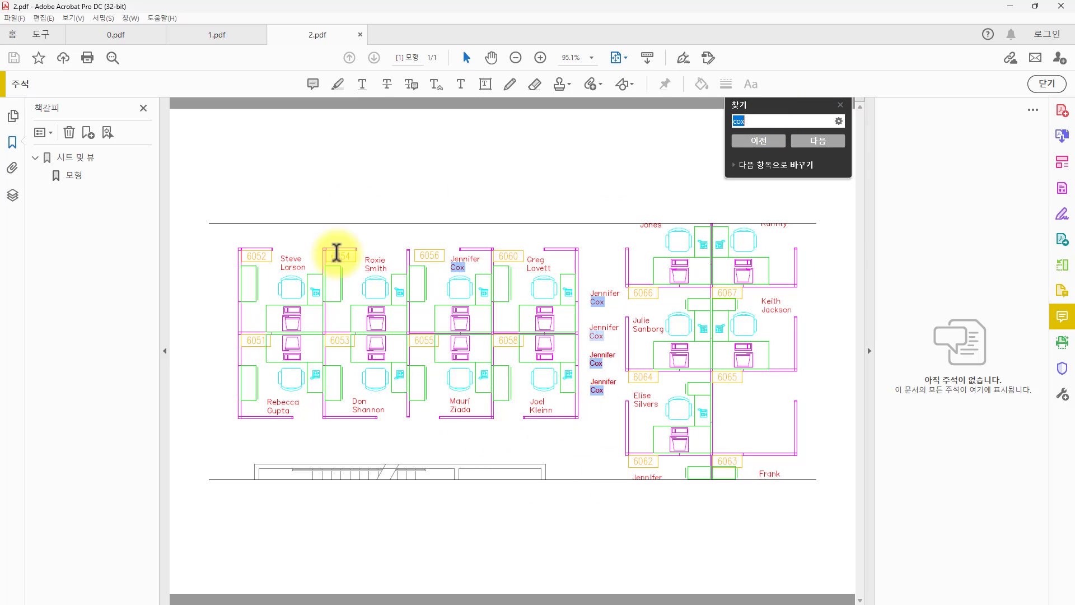
click(474, 196)
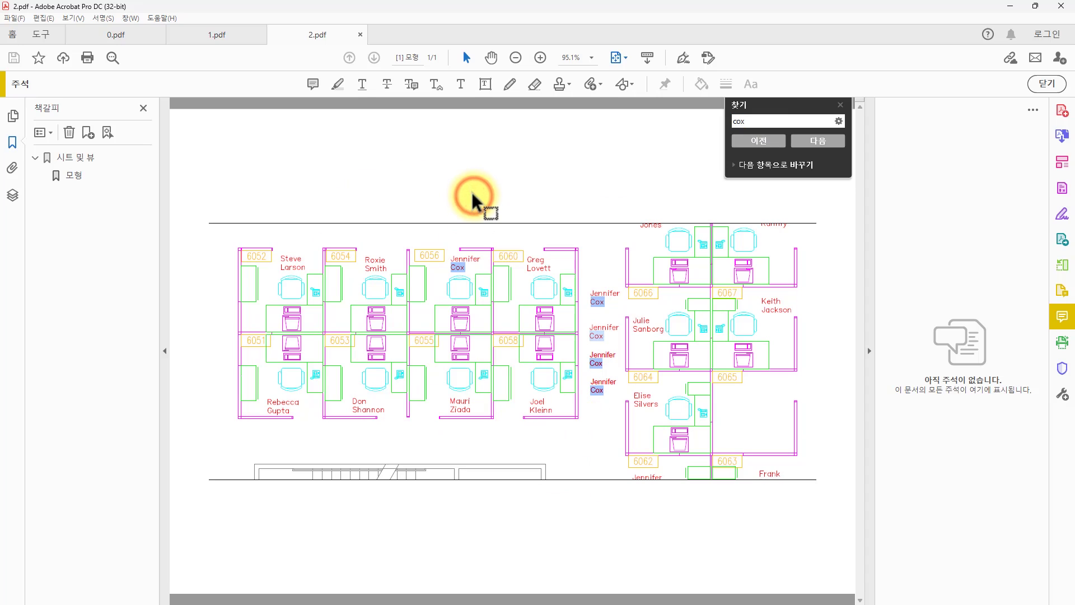
key(Escape)
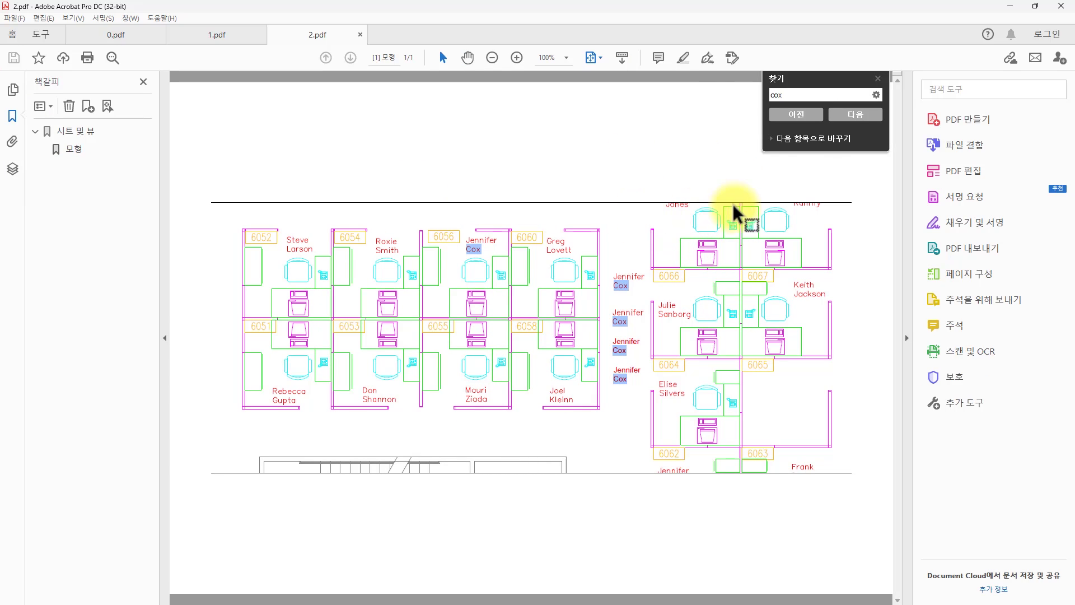
Switch to AutoCAD, clear the current selection and select the multiline name text below workstation number 6068
key(alt+Tab)
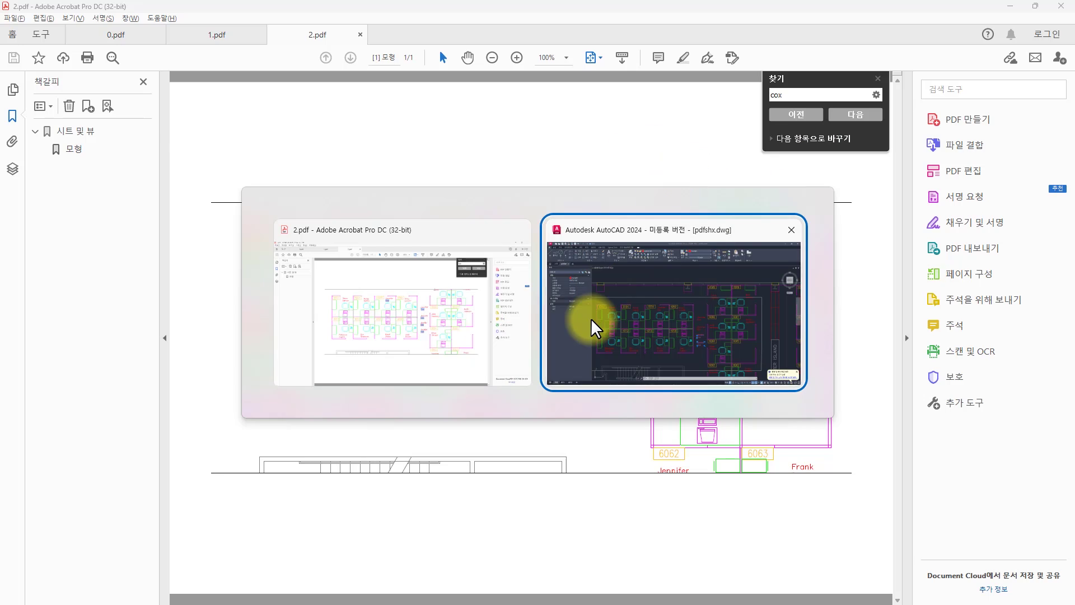
click(655, 247)
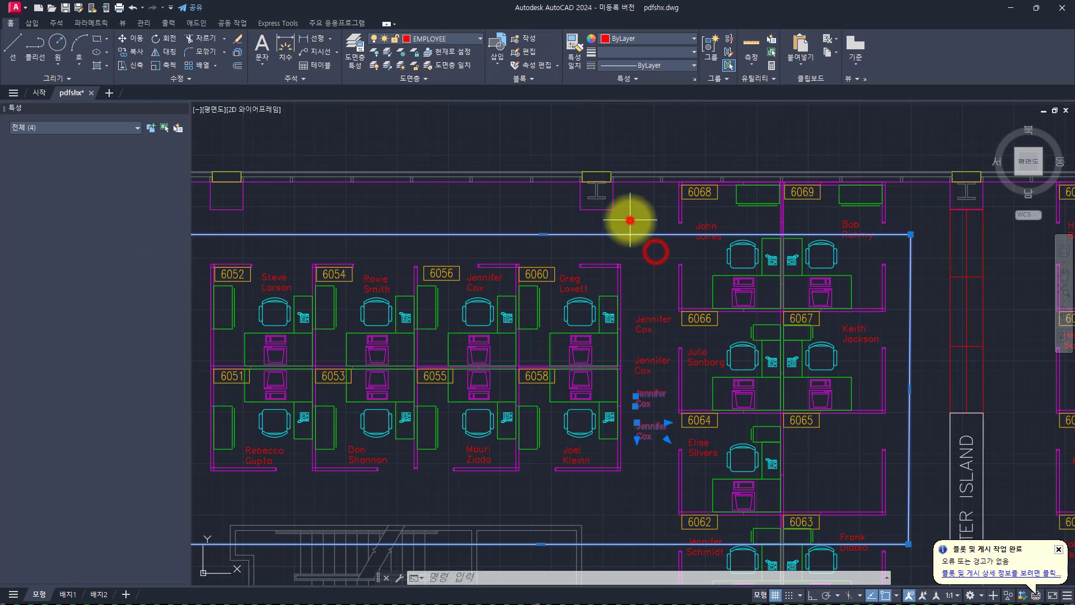
click(629, 221)
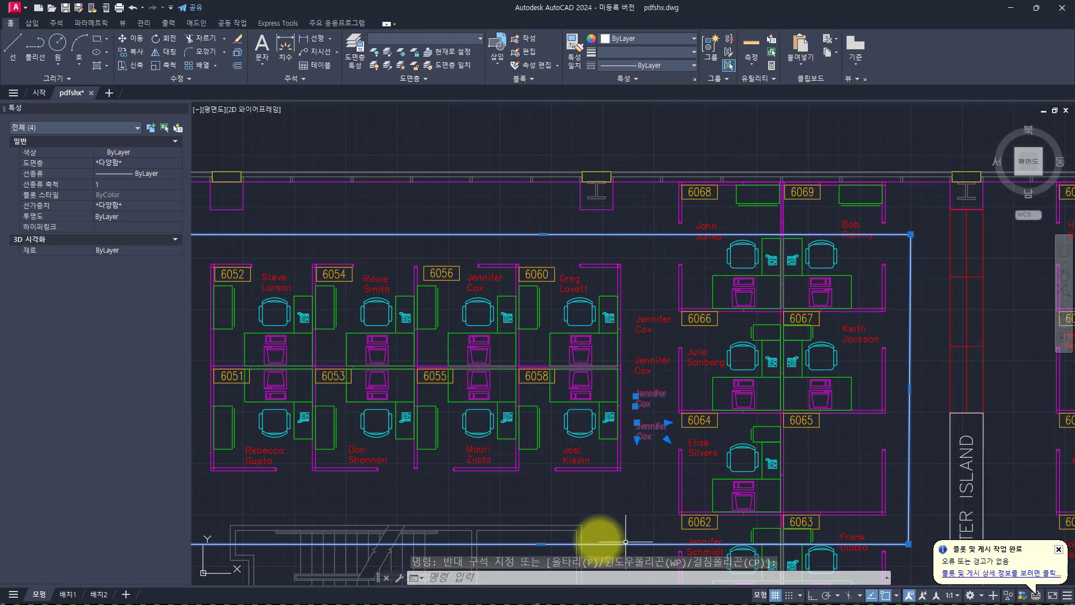
key(Escape)
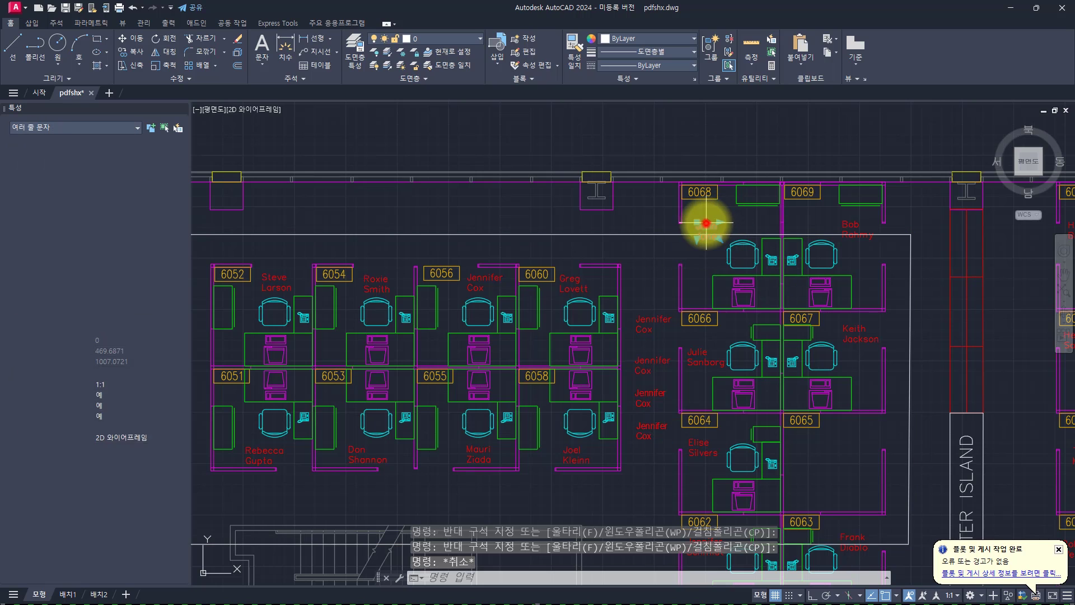
click(705, 227)
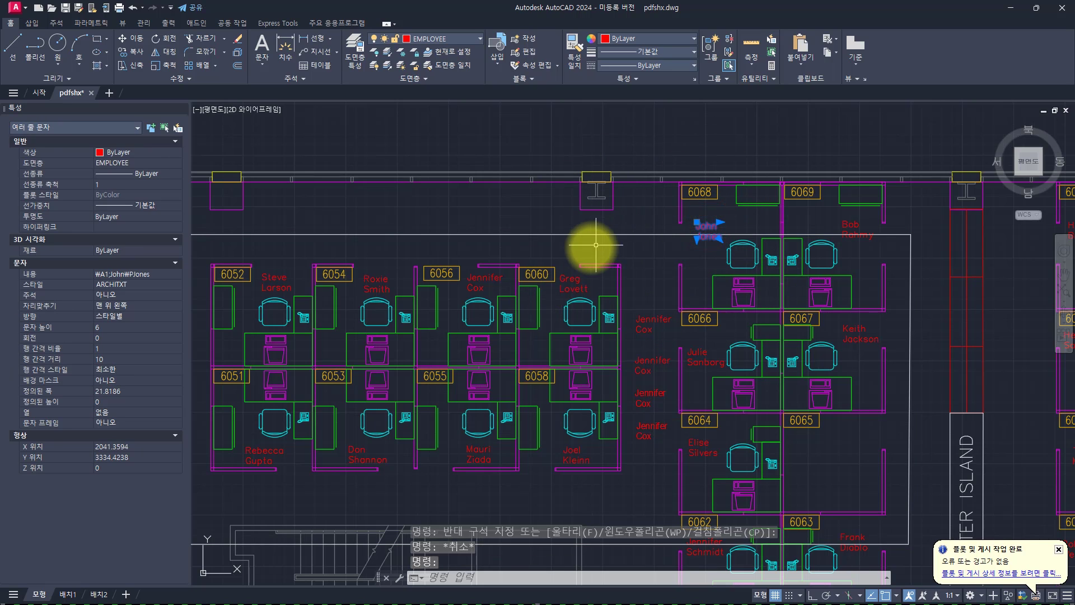
Return to 1.pdf in Acrobat and open the SHX text comment of the clipped name label above workstation 6066
key(alt+Tab)
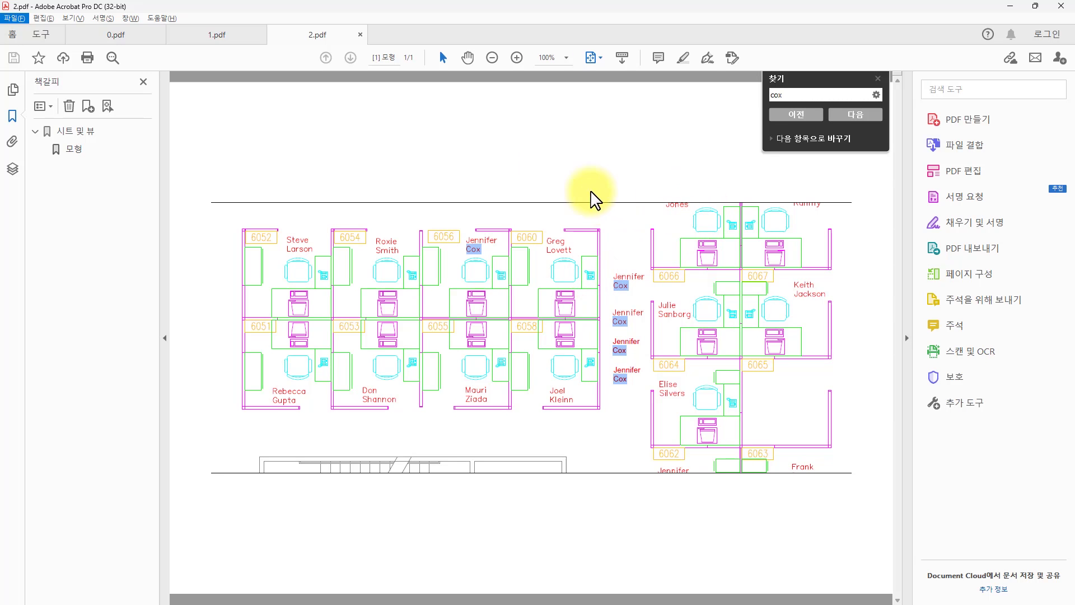
click(224, 35)
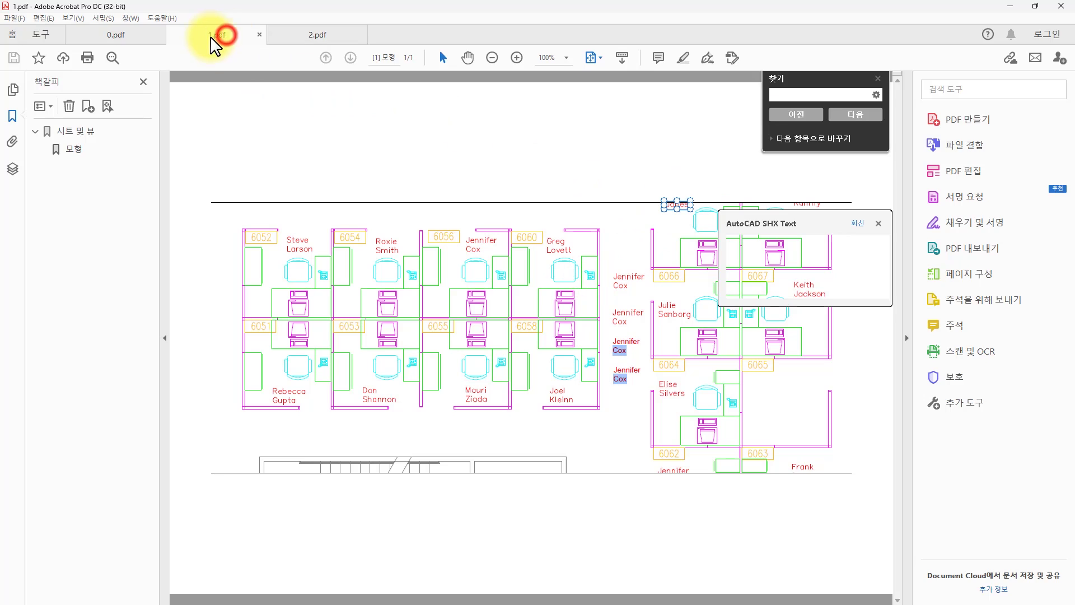
click(626, 140)
click(878, 224)
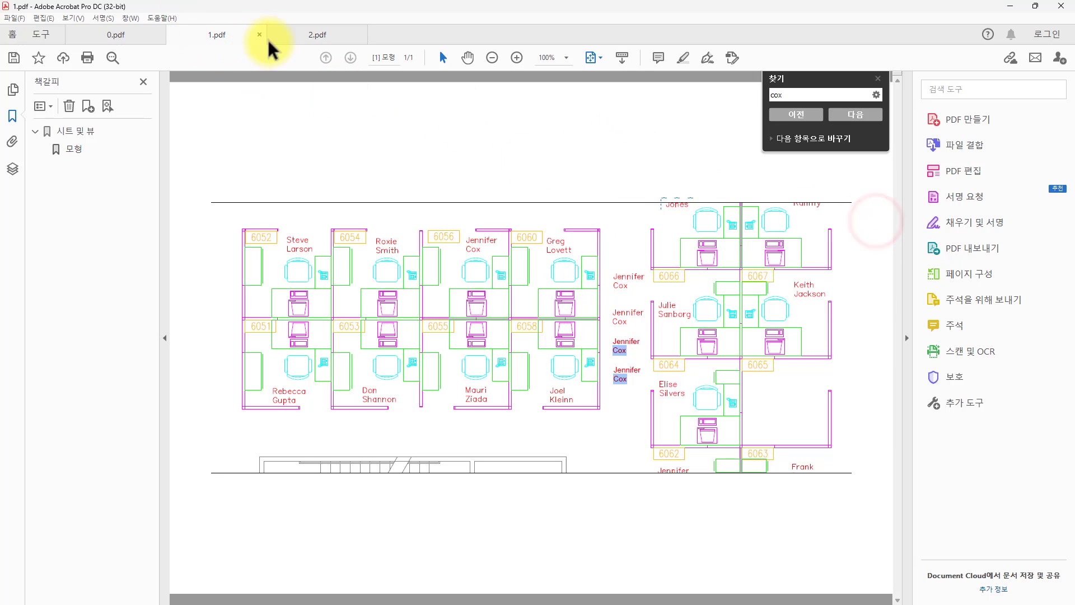
click(676, 209)
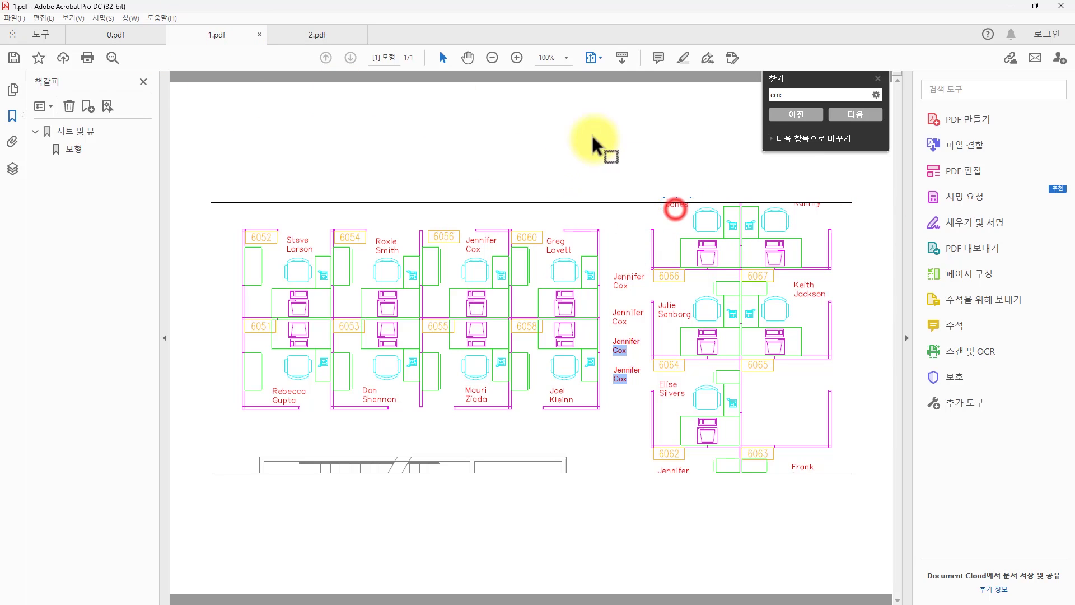
double_click(666, 210)
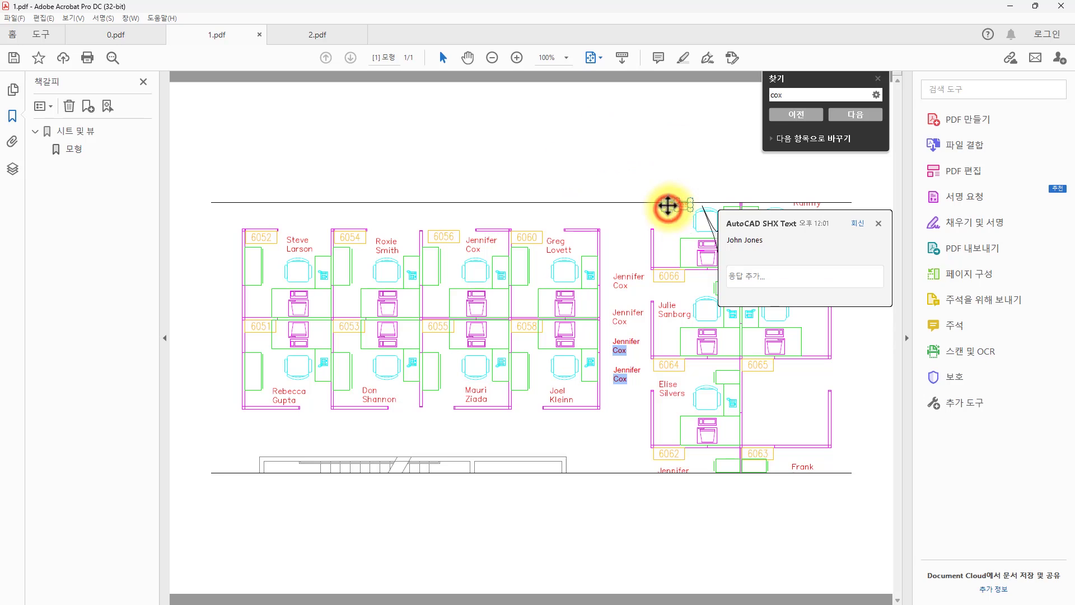
Examine the full name in the open SHX text comment in 1.pdf and dismiss the comment
click(799, 236)
click(803, 245)
click(708, 163)
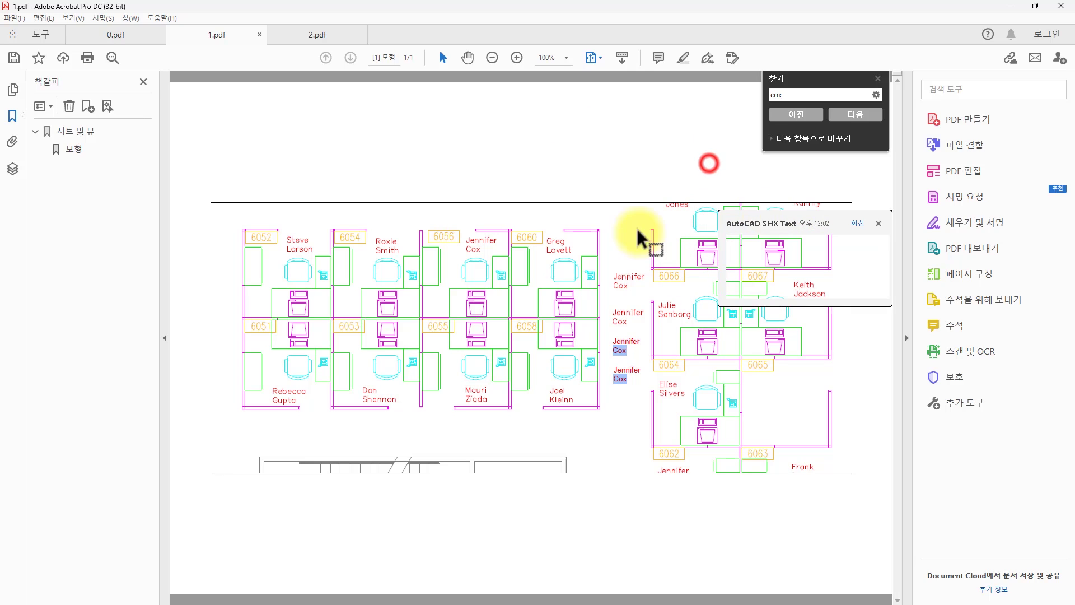
In 2.pdf, select the clipped surname above workstation 6066, clear it, and try selecting the clipped name below workstation 6062
click(298, 34)
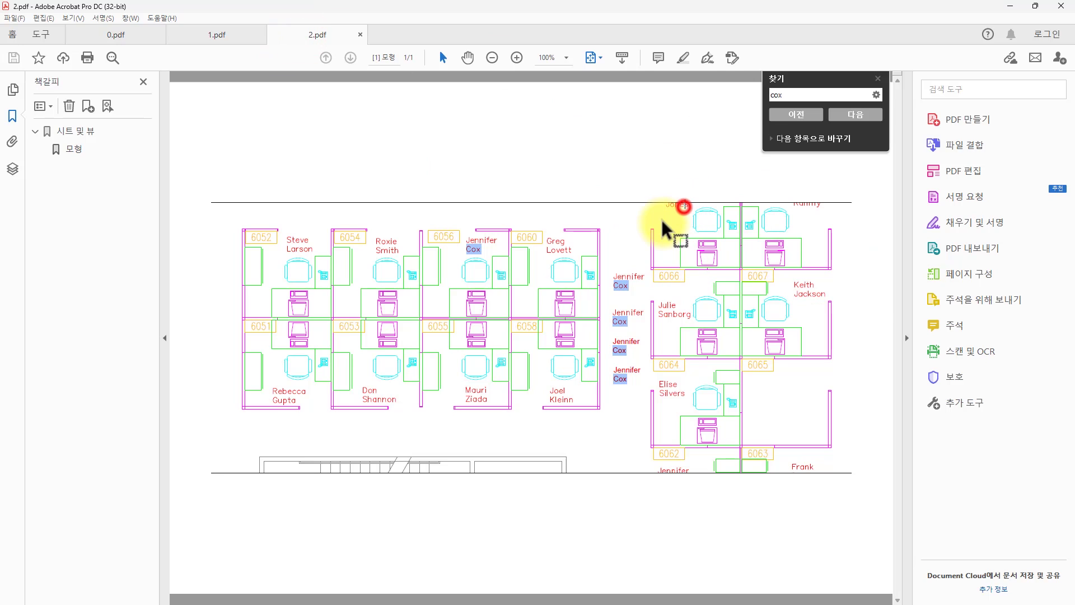
double_click(687, 205)
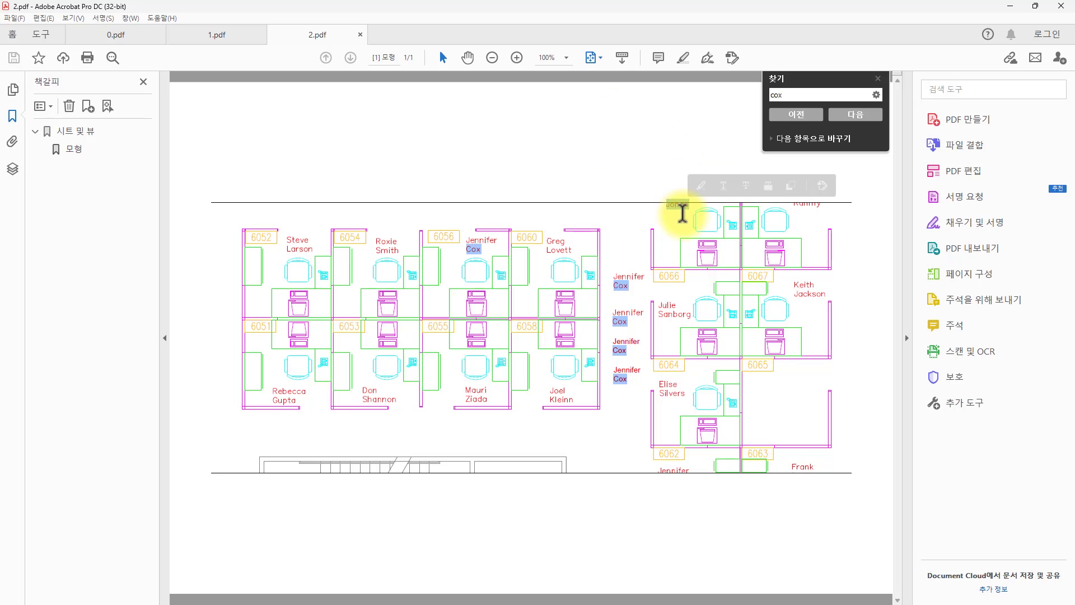
click(706, 223)
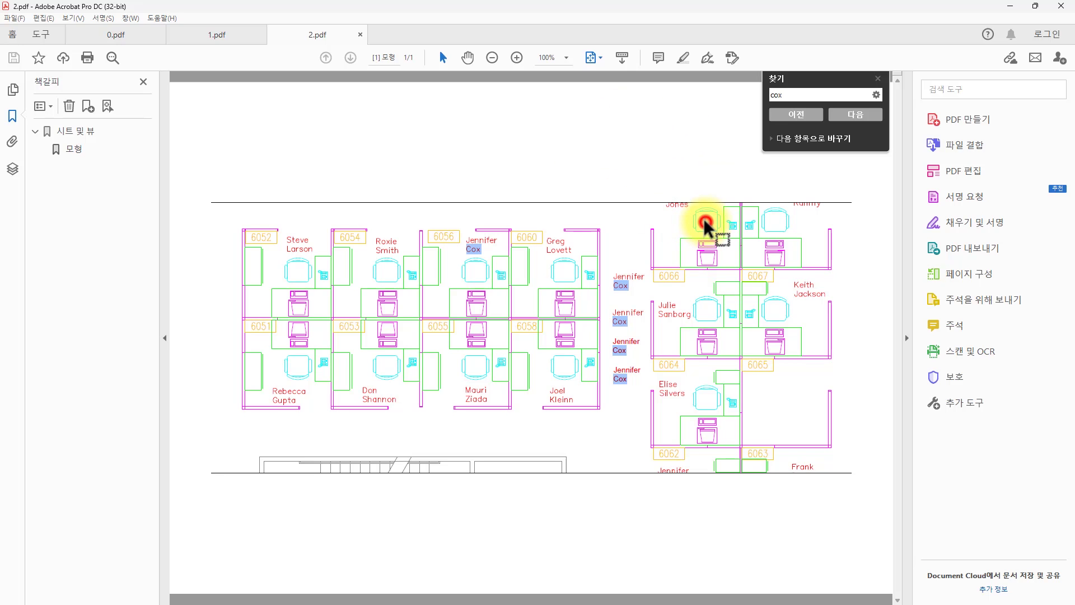
triple_click(681, 474)
Switch to AutoCAD to view the name labels crossing the plot boundary, and return to the clipped label beside workstation 6063 in 2.pdf
key(alt+Tab)
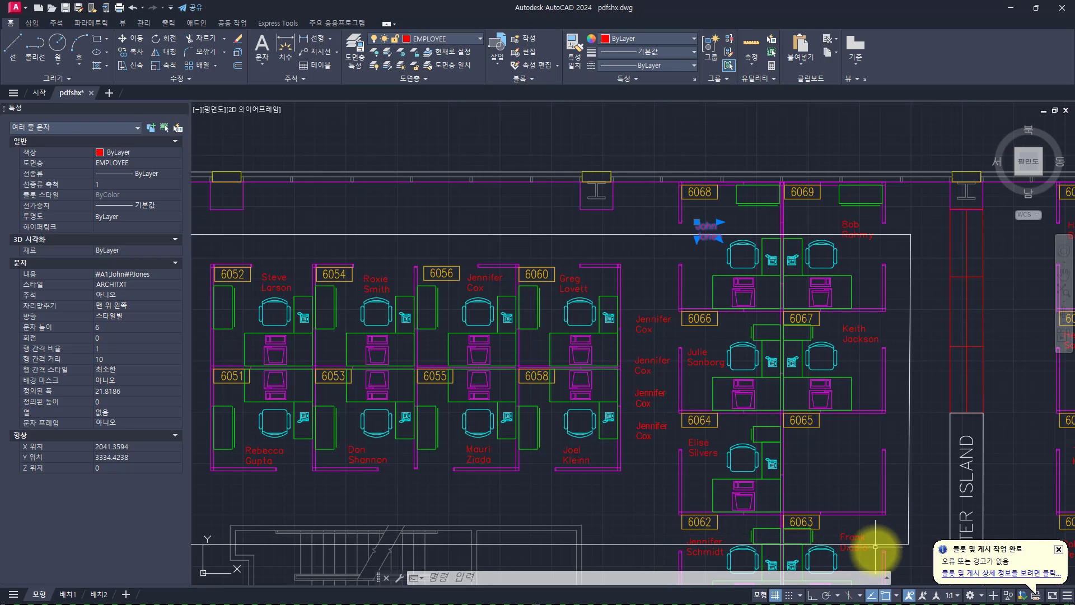
key(alt+Tab)
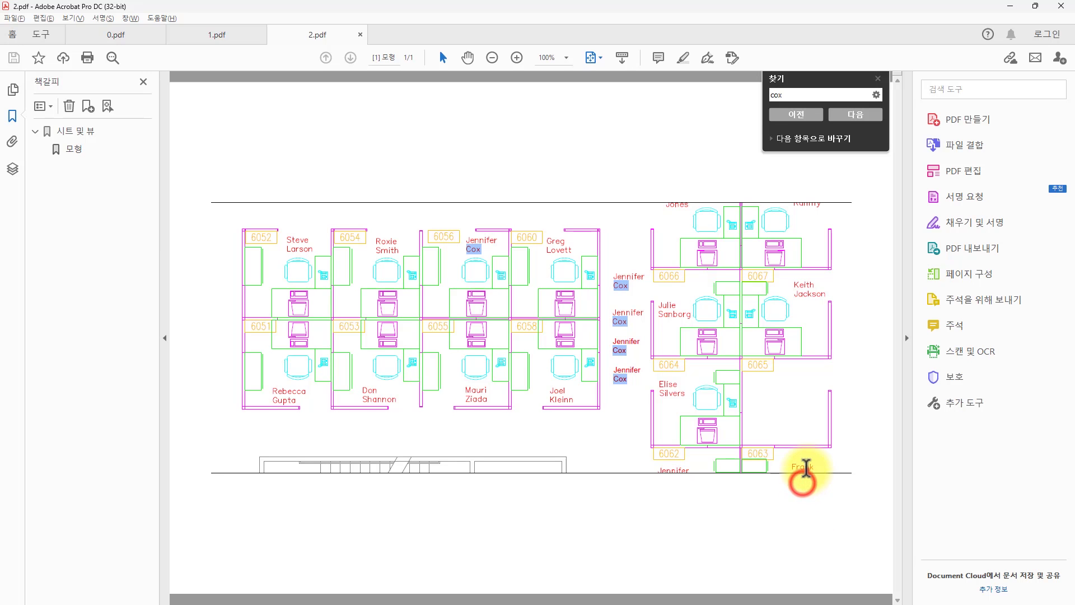
click(804, 470)
Close the text search in 2.pdf and bring up 1.pdf for comparison
key(ctrl+f)
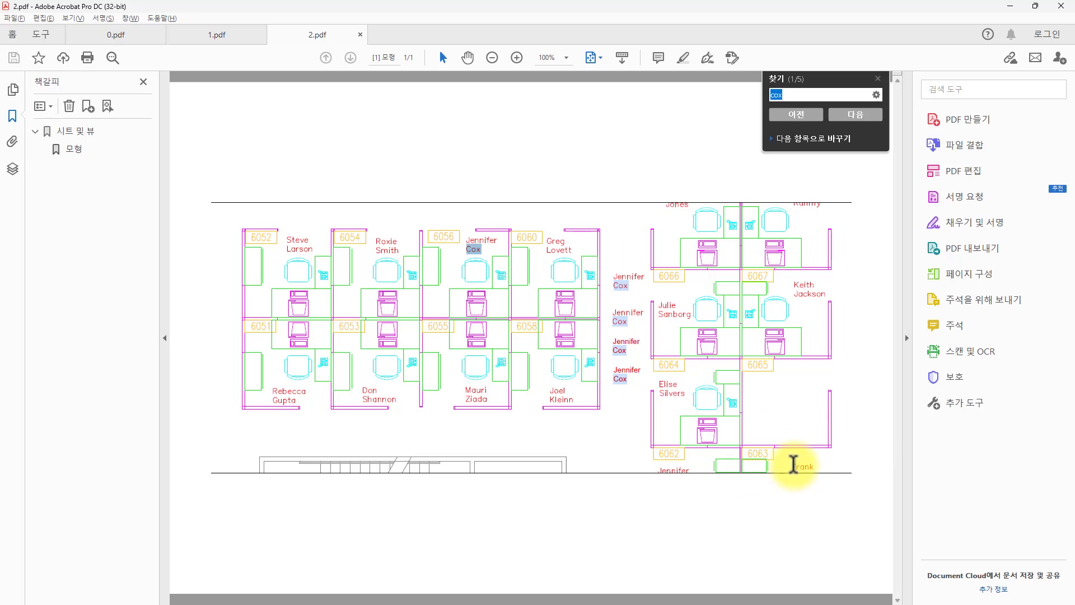
click(878, 79)
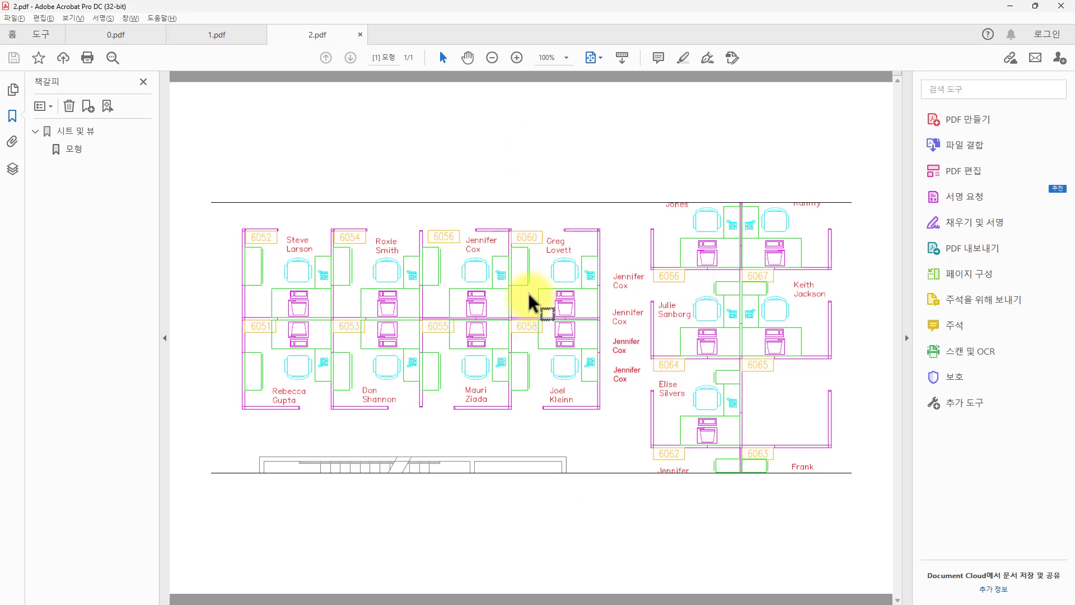
click(223, 38)
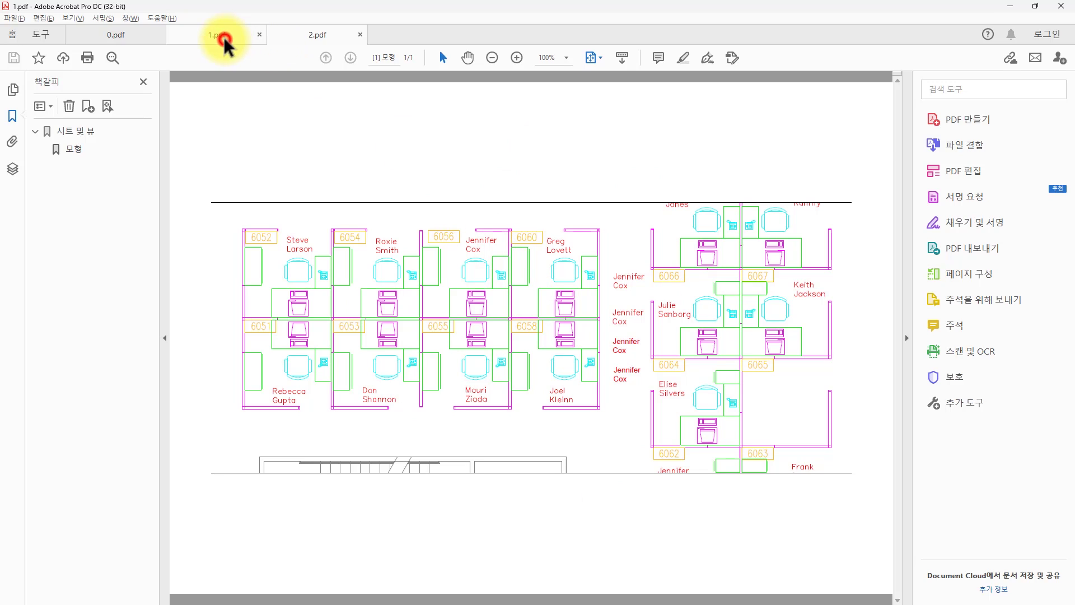
Return to 2.pdf, make an area selection around the whole floor plan, and clear the selection
click(296, 37)
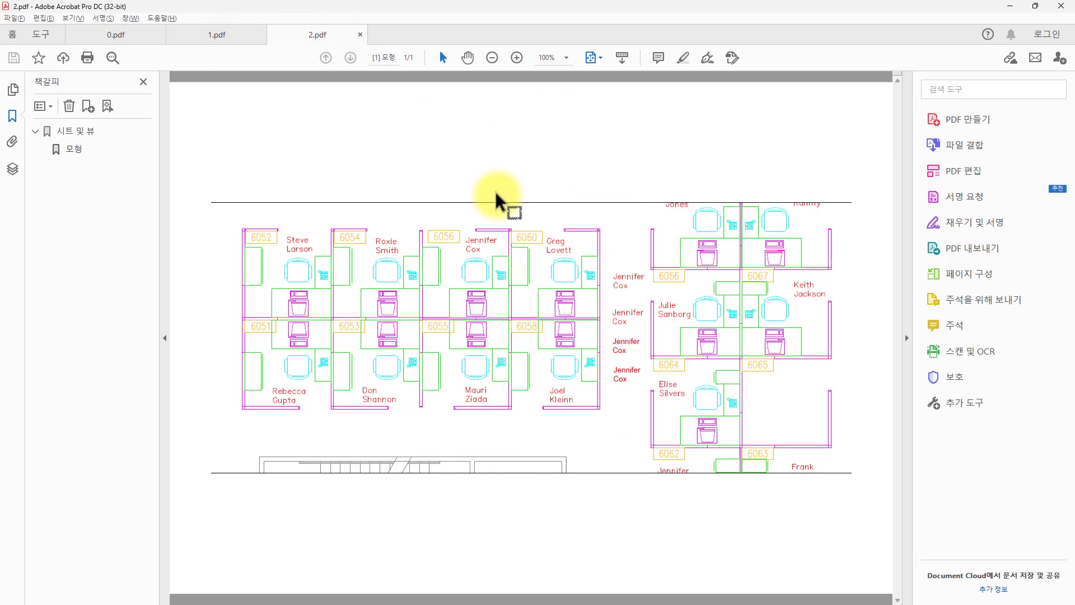
mouse_move(192, 147)
mouse_down()
mouse_move(620, 379)
mouse_move(866, 529)
mouse_up()
click(488, 273)
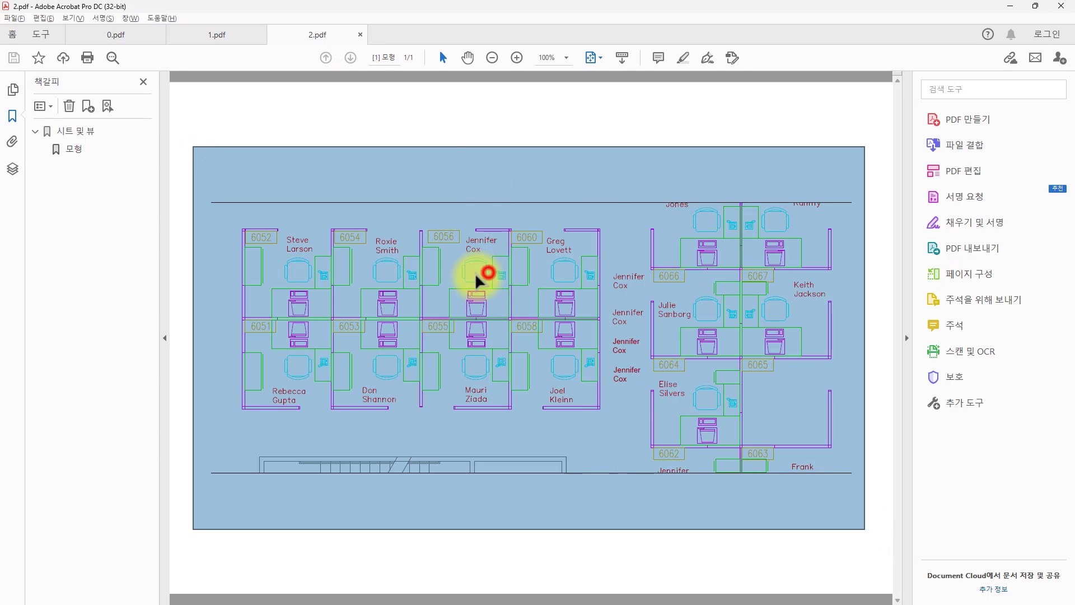
click(441, 172)
click(444, 110)
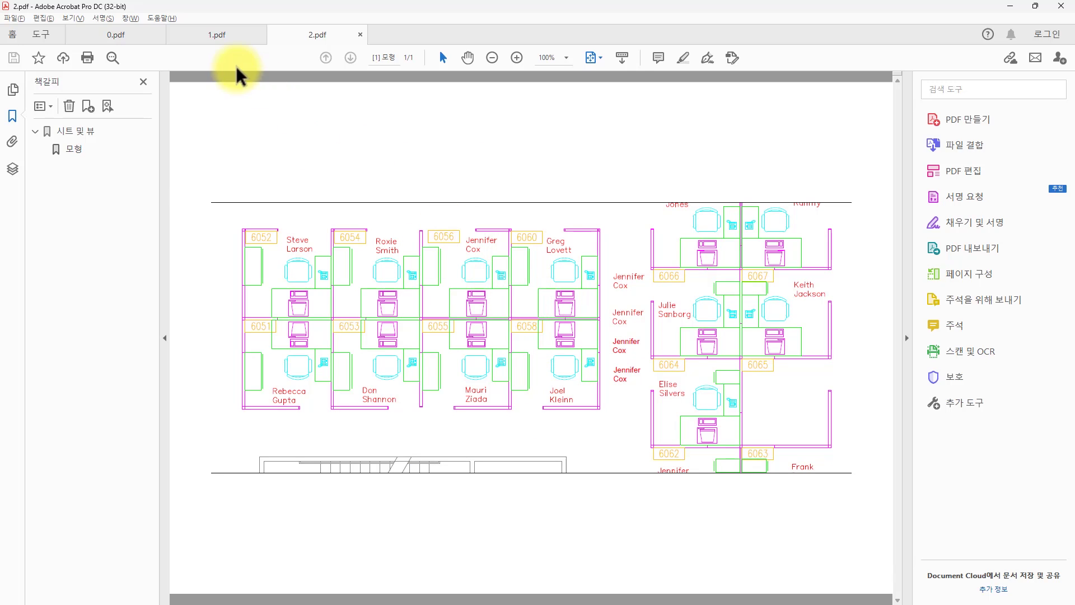
Show the comments list of 1.pdf and return to 2.pdf to compare
click(232, 38)
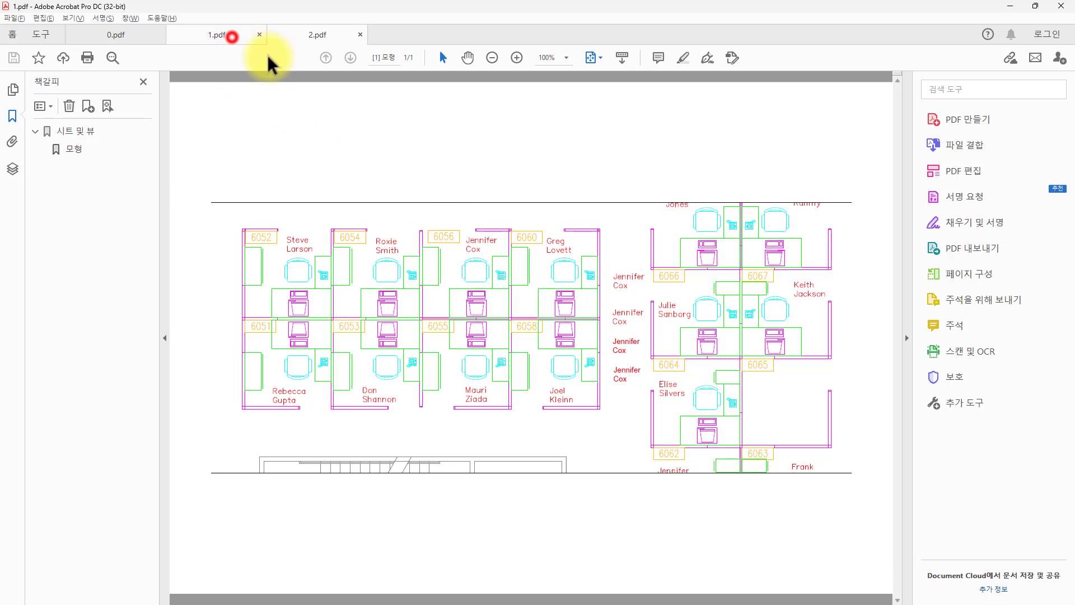
click(958, 325)
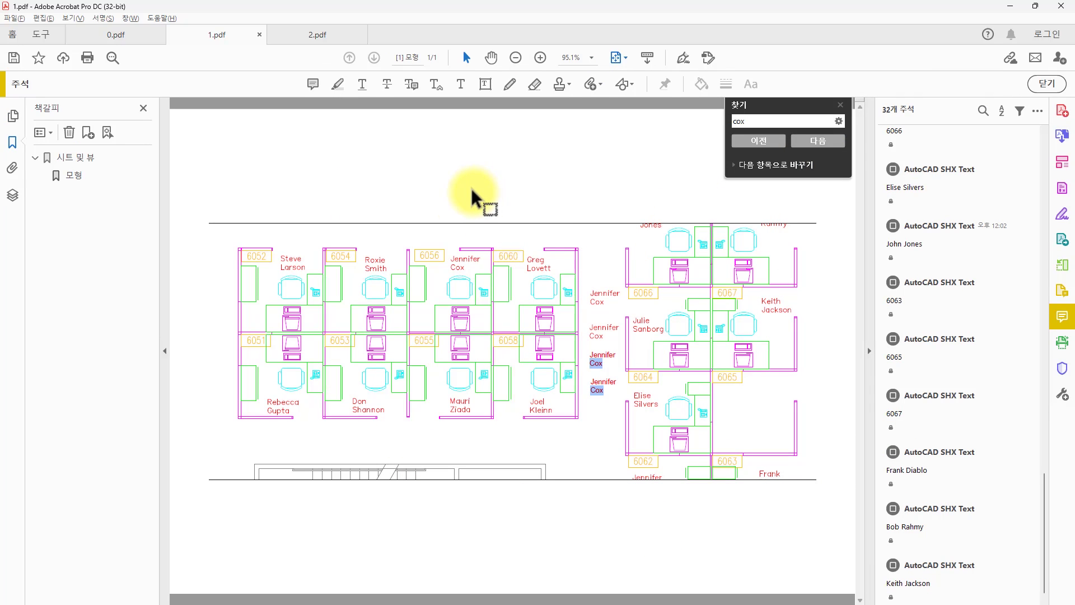
click(292, 34)
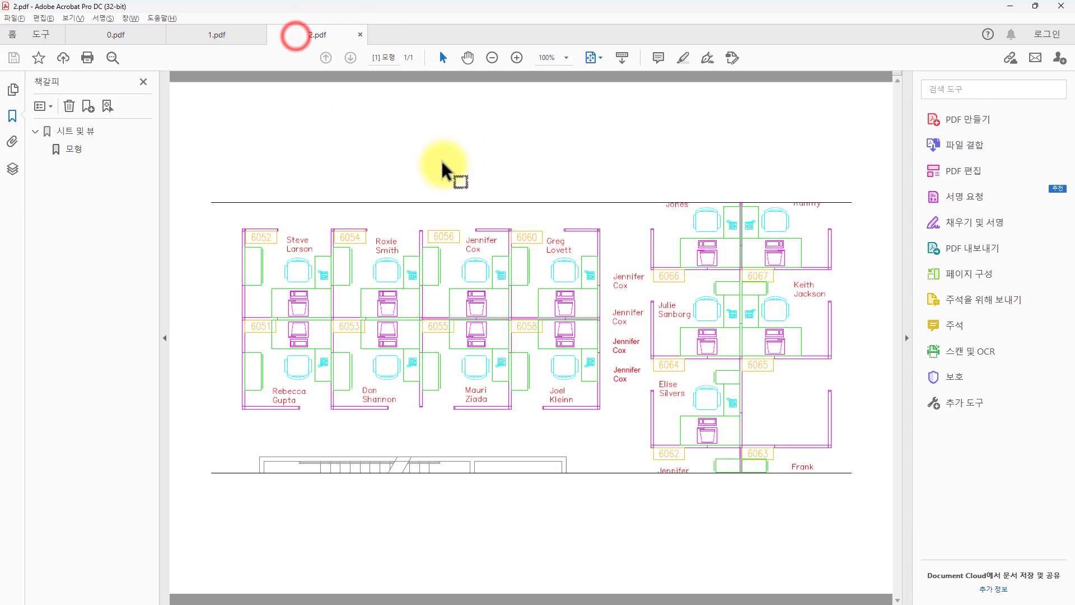
Switch to AutoCAD, clear the selected name text, and open the plot settings for the model
key(alt+Tab)
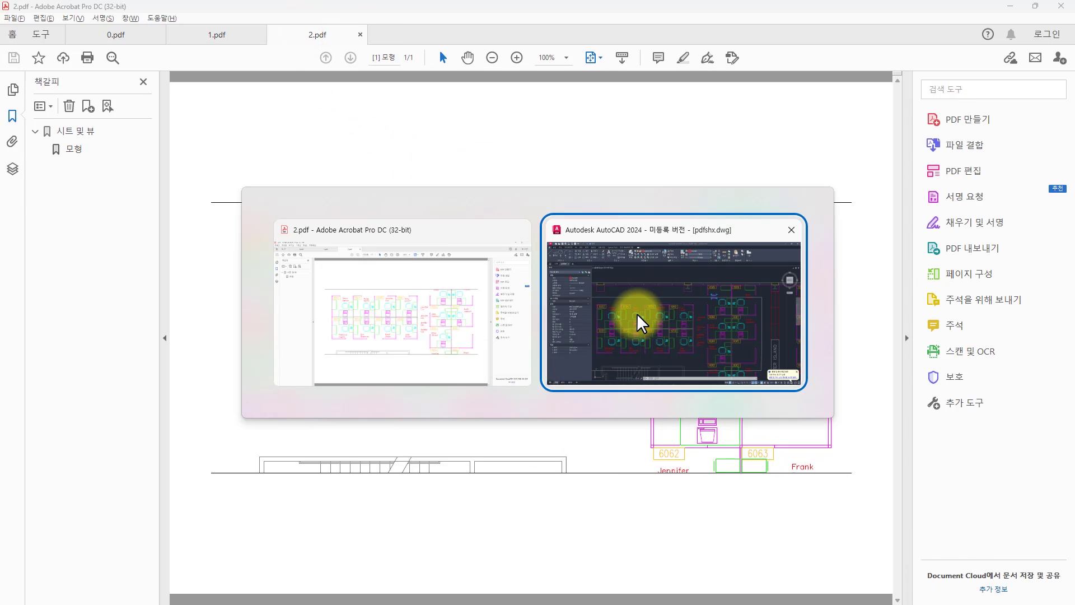
click(637, 310)
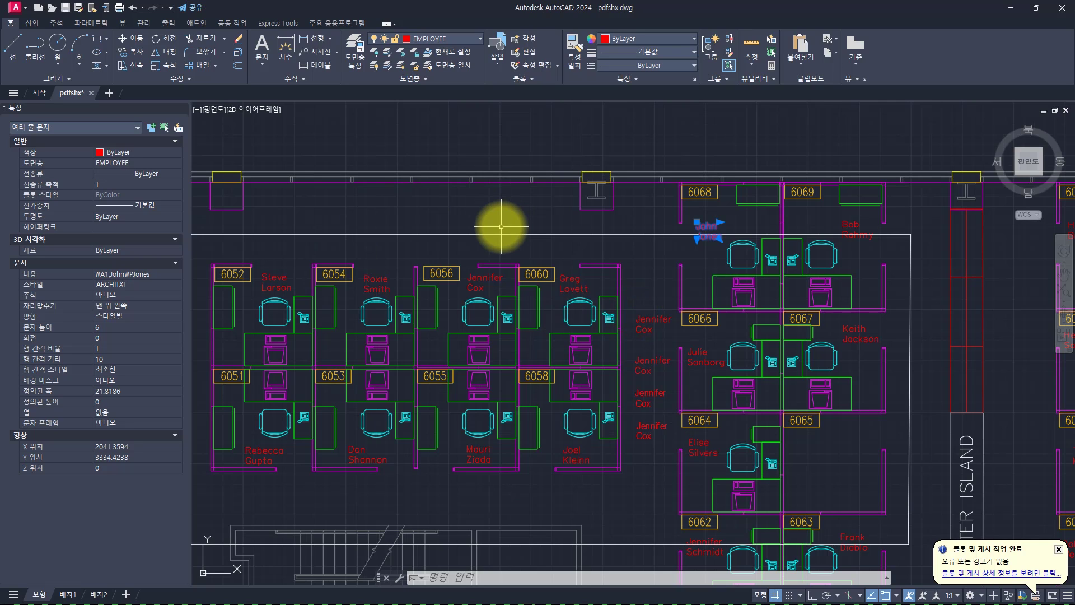
key(Escape)
key(ctrl+p)
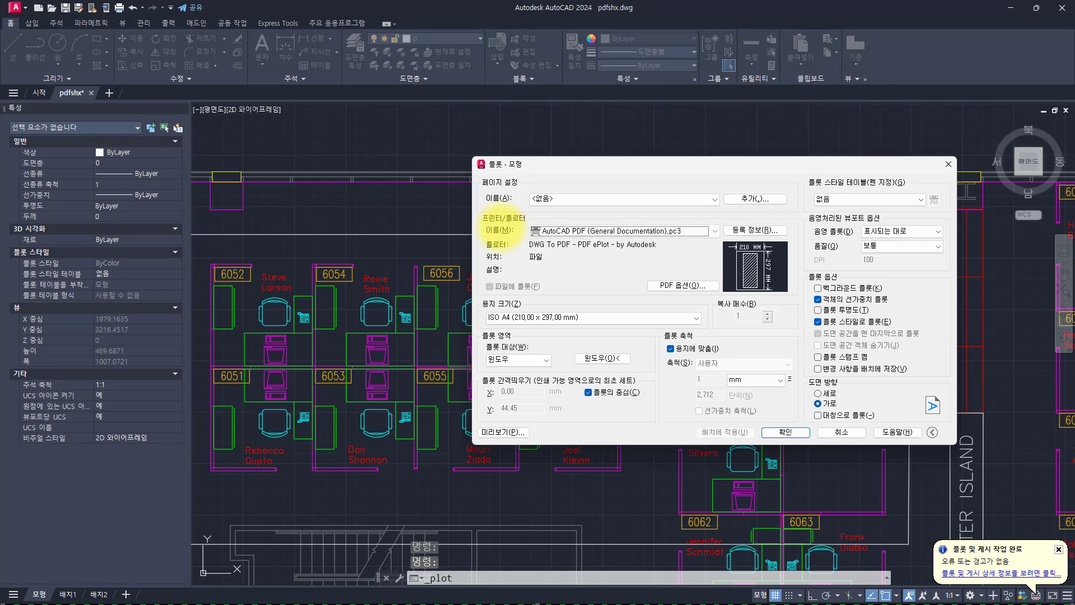